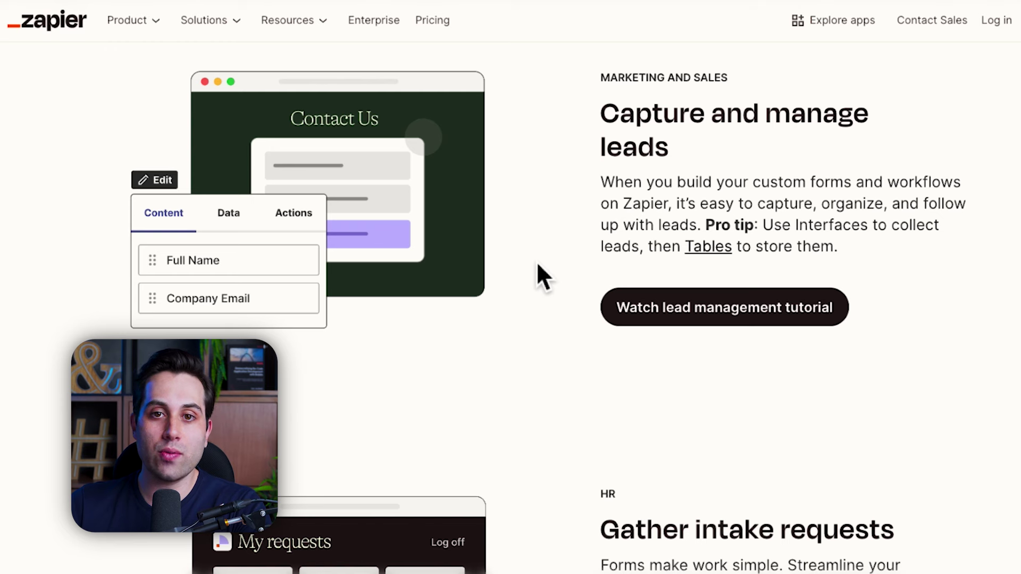
Step: Scroll past the HR intake section down to the Interfaces templates cards
{"action": "scroll", "coordinate": [537, 264], "scroll_direction": "down", "scroll_amount": 6}
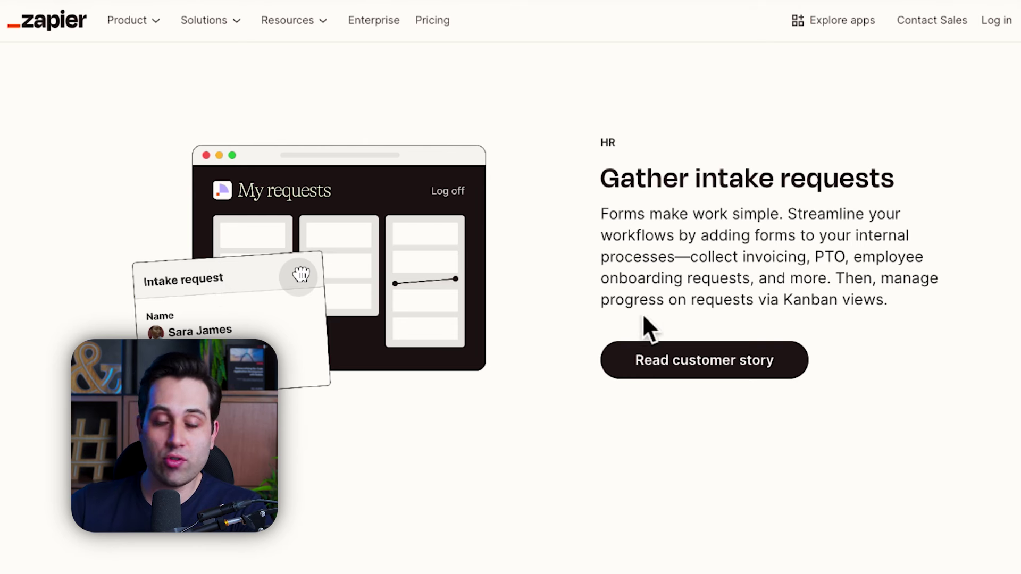
{"action": "scroll", "coordinate": [611, 250], "scroll_direction": "up", "scroll_amount": 2}
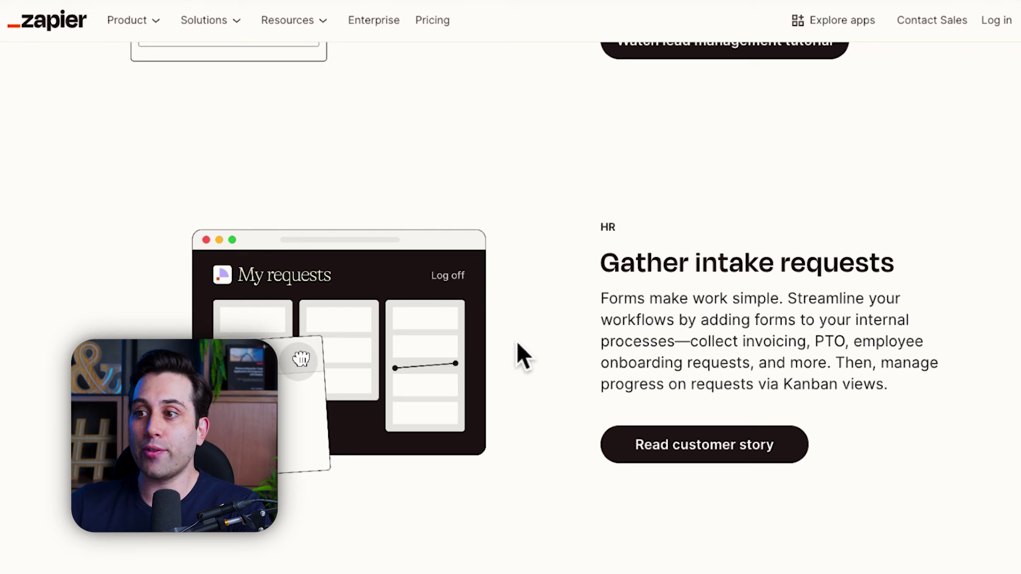
{"action": "scroll", "coordinate": [517, 342], "scroll_direction": "down", "scroll_amount": 3}
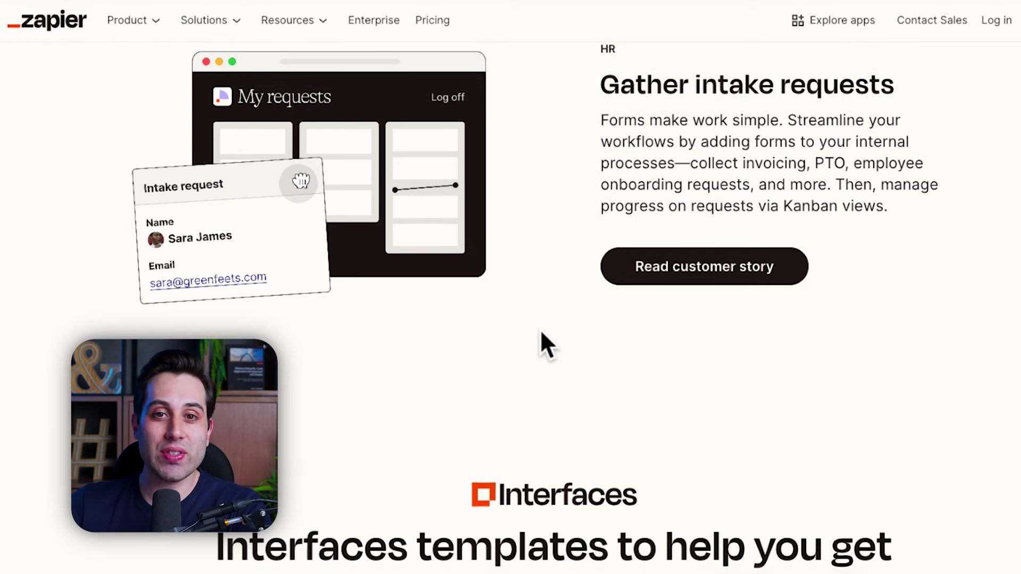
{"action": "scroll", "coordinate": [541, 332], "scroll_direction": "down", "scroll_amount": 6}
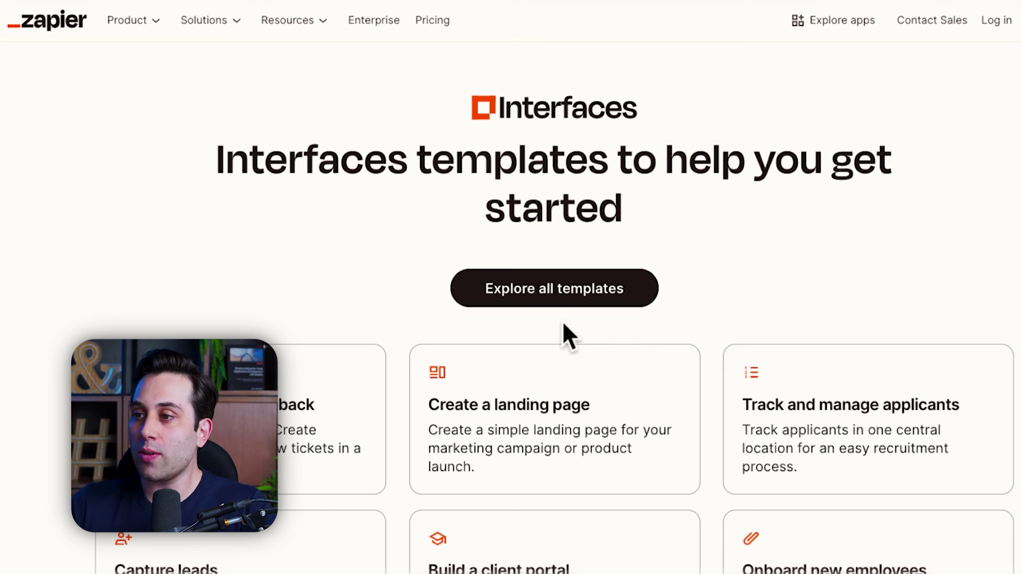
Step: Open 'Explore all templates' and scroll to Featured Templates like AI Chat for Lead Generation and AI Email Assistant
{"action": "left_click", "coordinate": [564, 303]}
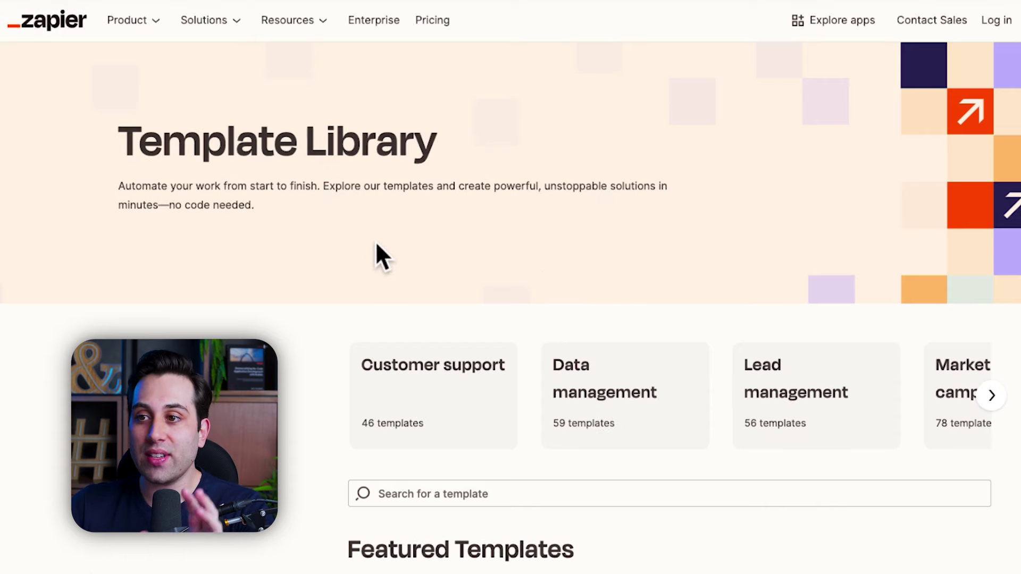
{"action": "scroll", "coordinate": [596, 202], "scroll_direction": "down", "scroll_amount": 6}
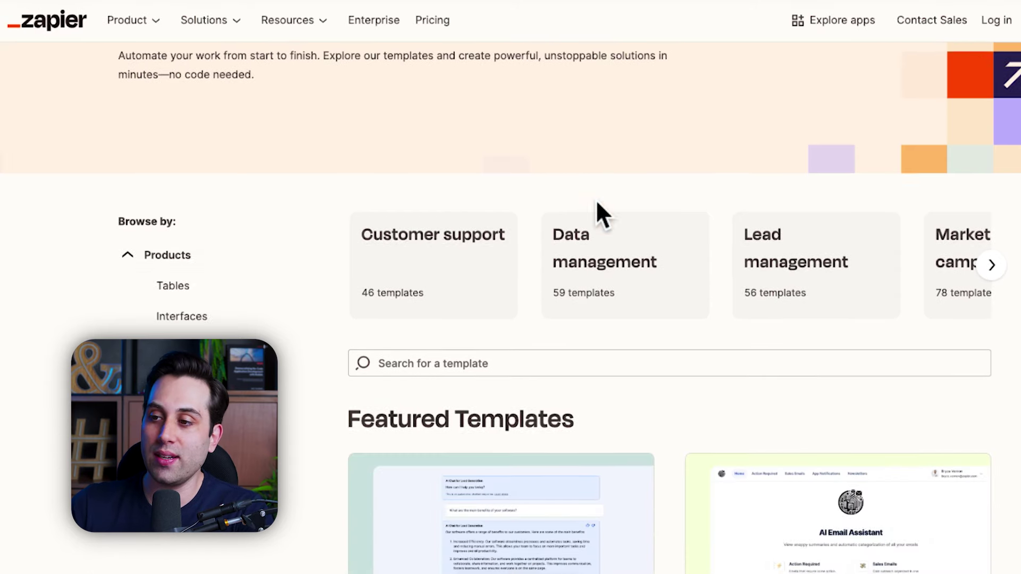
{"action": "scroll", "coordinate": [619, 231], "scroll_direction": "down", "scroll_amount": 1}
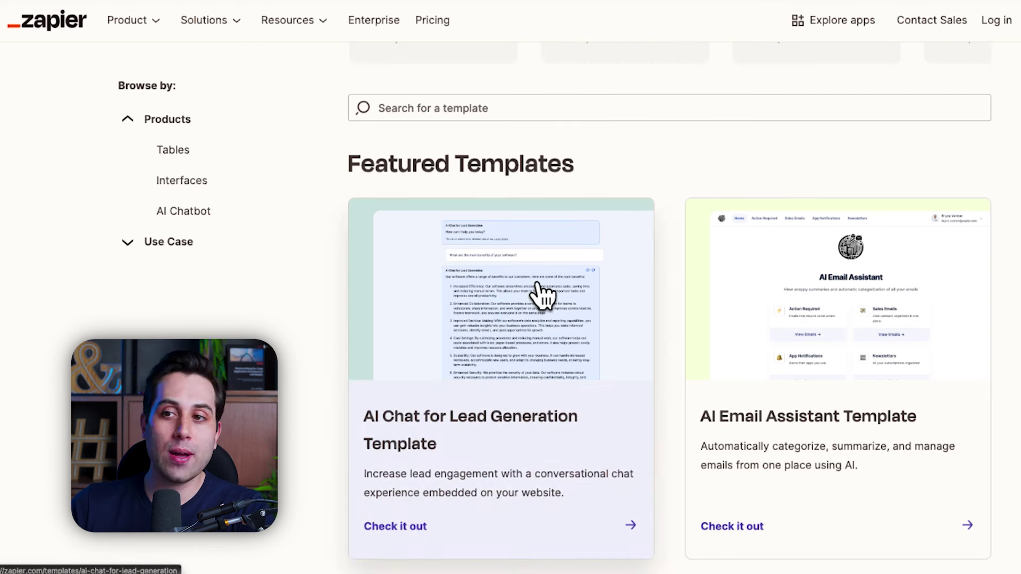
{"action": "scroll", "coordinate": [542, 295], "scroll_direction": "down", "scroll_amount": 2}
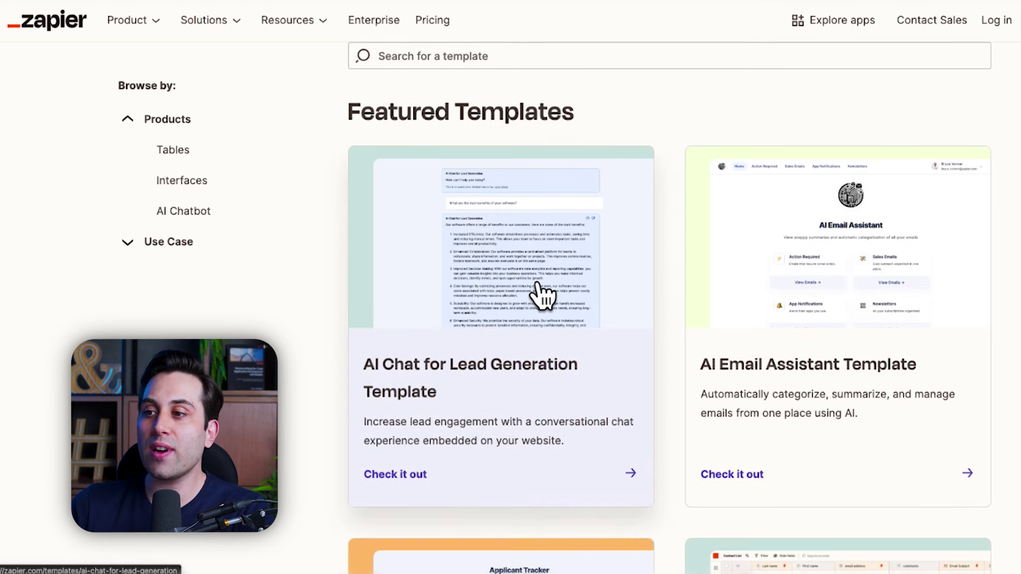
{"action": "scroll", "coordinate": [470, 383], "scroll_direction": "down", "scroll_amount": 1}
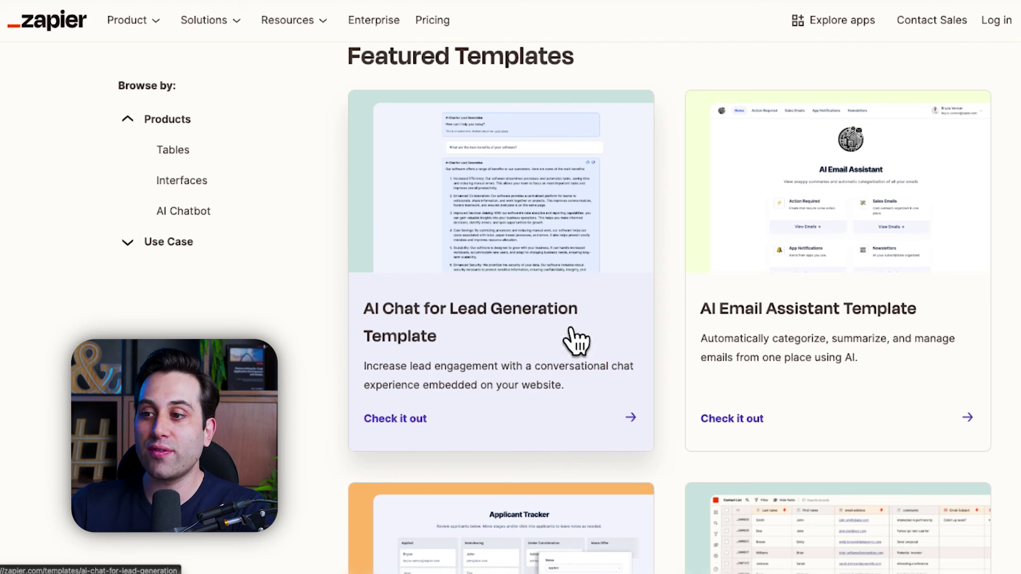
{"action": "scroll", "coordinate": [418, 420], "scroll_direction": "down", "scroll_amount": 1}
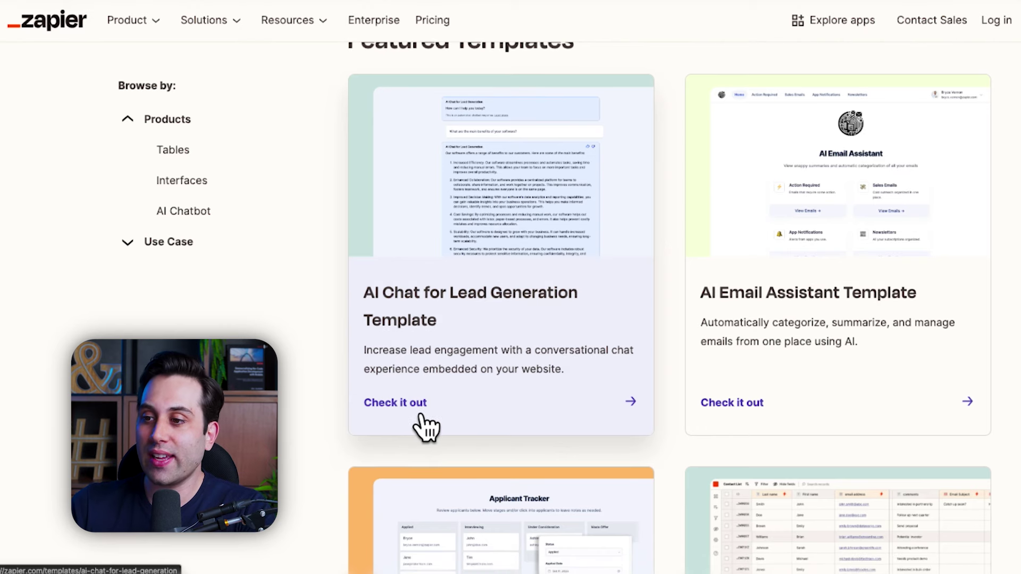
Step: Open the AI Chat for Lead Generation template and scroll to its live Zapier Chatbots demo
{"action": "left_click", "coordinate": [419, 413]}
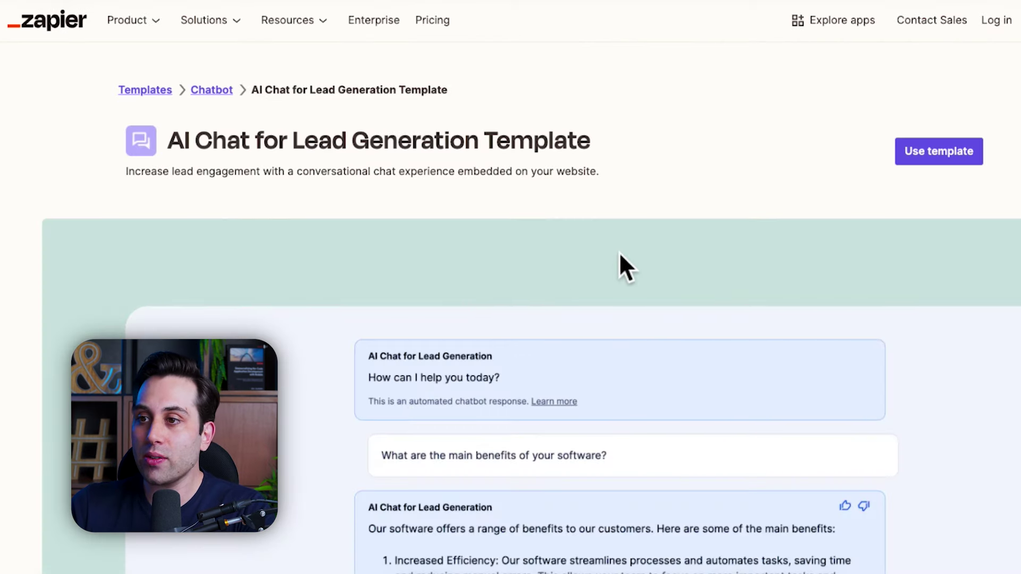
{"action": "scroll", "coordinate": [619, 254], "scroll_direction": "down", "scroll_amount": 3}
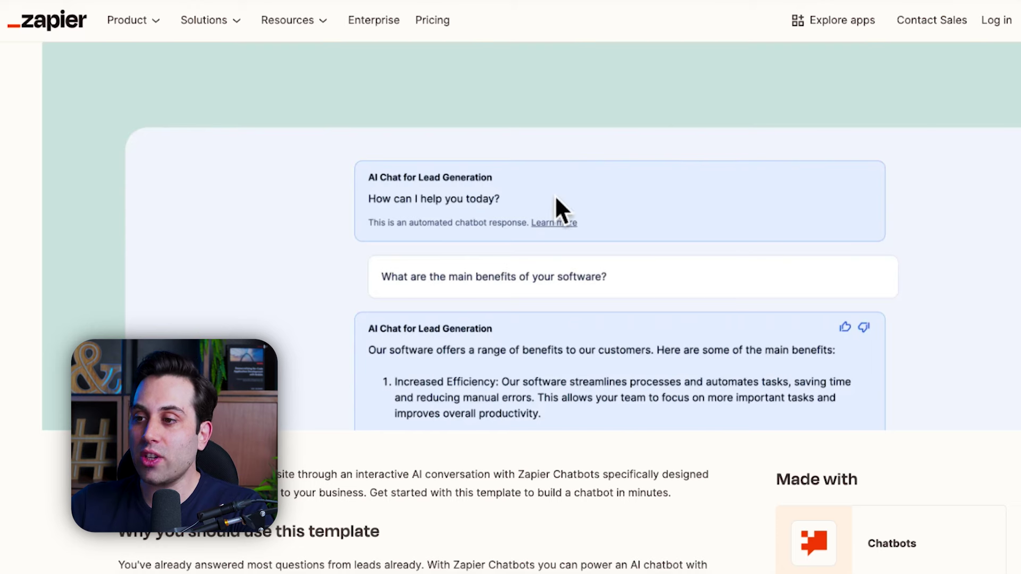
{"action": "scroll", "coordinate": [555, 198], "scroll_direction": "down", "scroll_amount": 5}
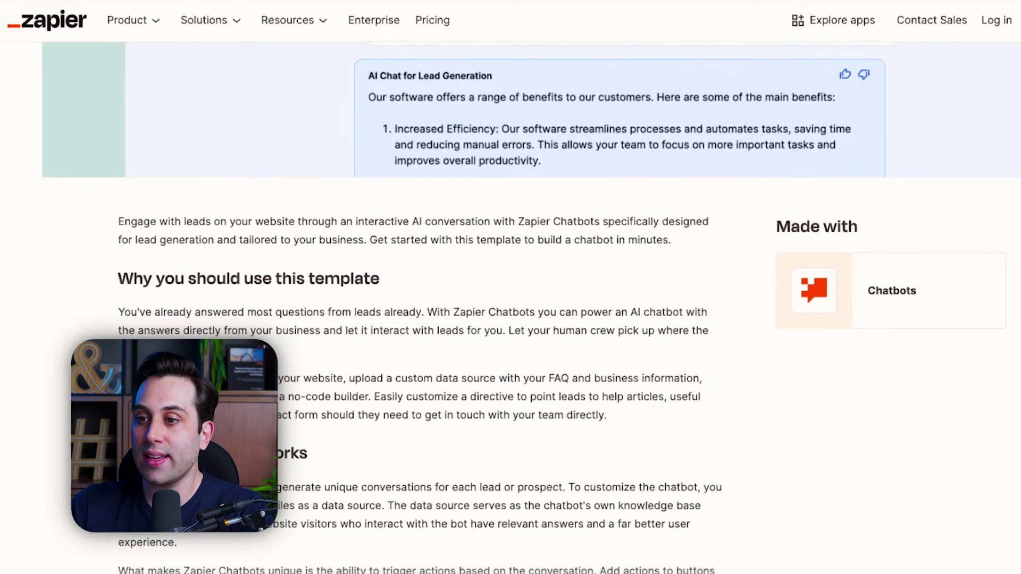
{"action": "scroll", "coordinate": [455, 335], "scroll_direction": "down", "scroll_amount": 2}
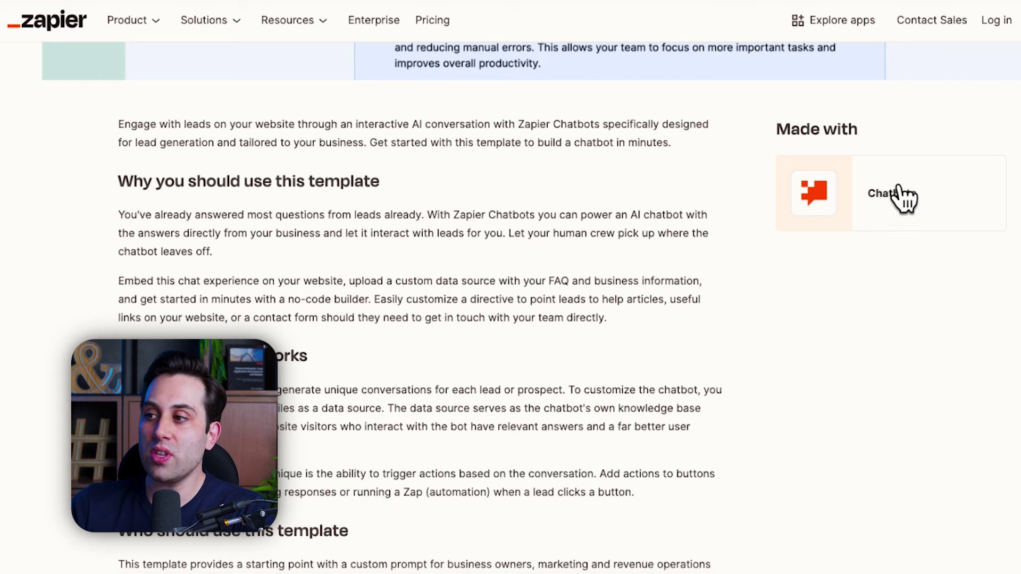
{"action": "scroll", "coordinate": [574, 255], "scroll_direction": "down", "scroll_amount": 9}
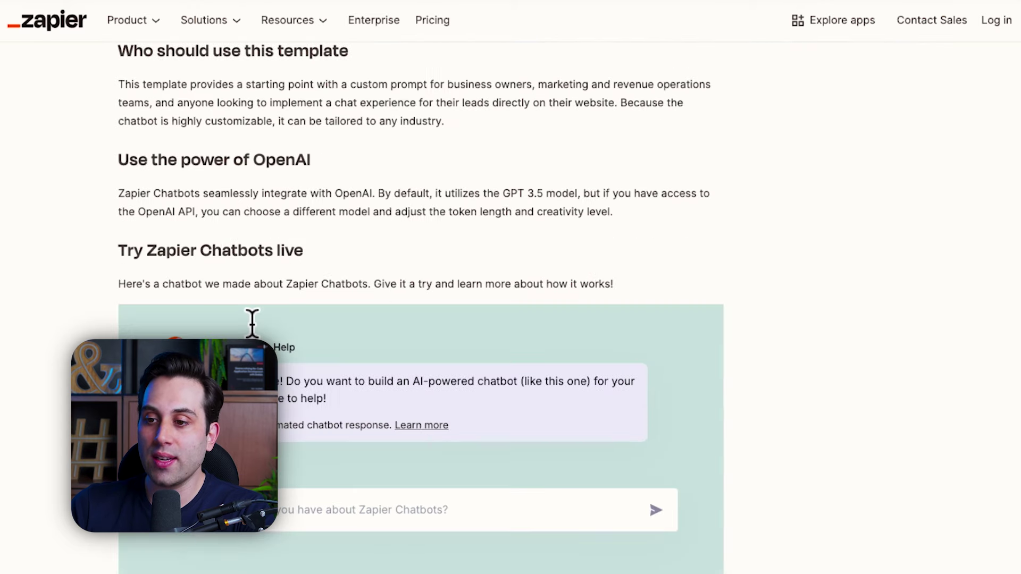
{"action": "scroll", "coordinate": [358, 316], "scroll_direction": "down", "scroll_amount": 2}
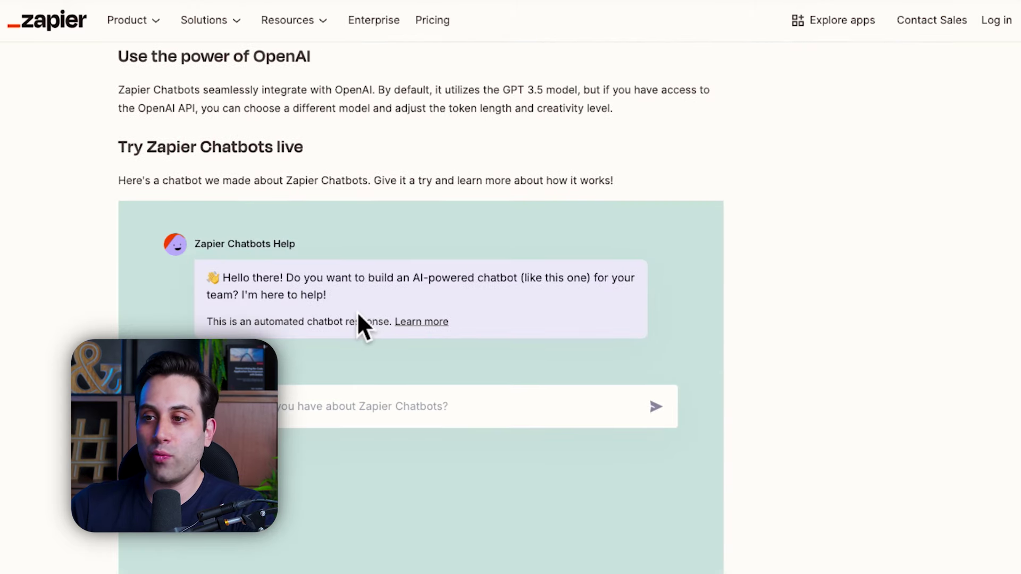
{"action": "scroll", "coordinate": [358, 317], "scroll_direction": "down", "scroll_amount": 2}
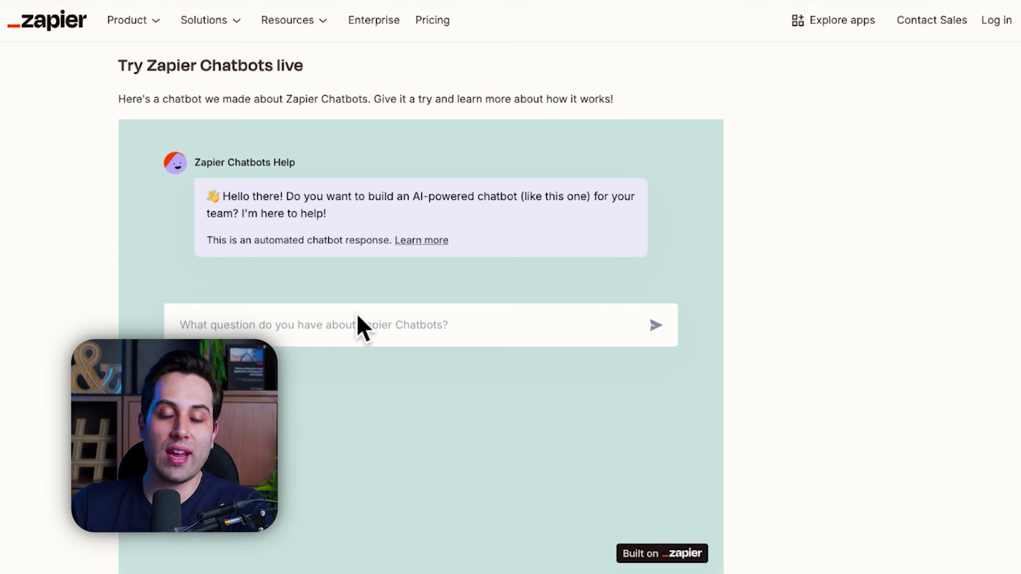
{"action": "scroll", "coordinate": [248, 308], "scroll_direction": "down", "scroll_amount": 1}
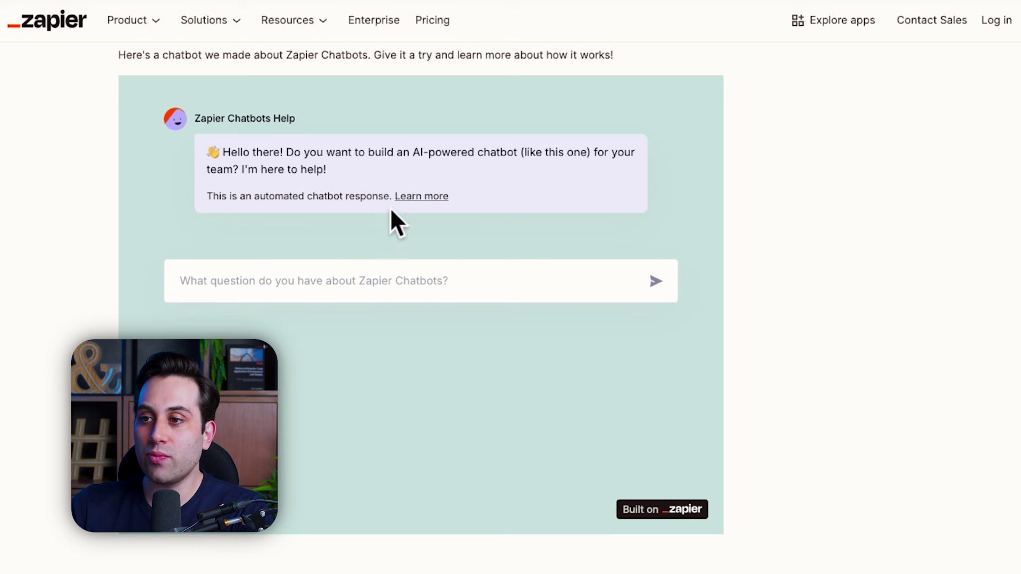
Step: Ask the demo chatbot 'hey help me build something like this', then return to the page top
{"action": "left_click", "coordinate": [295, 287]}
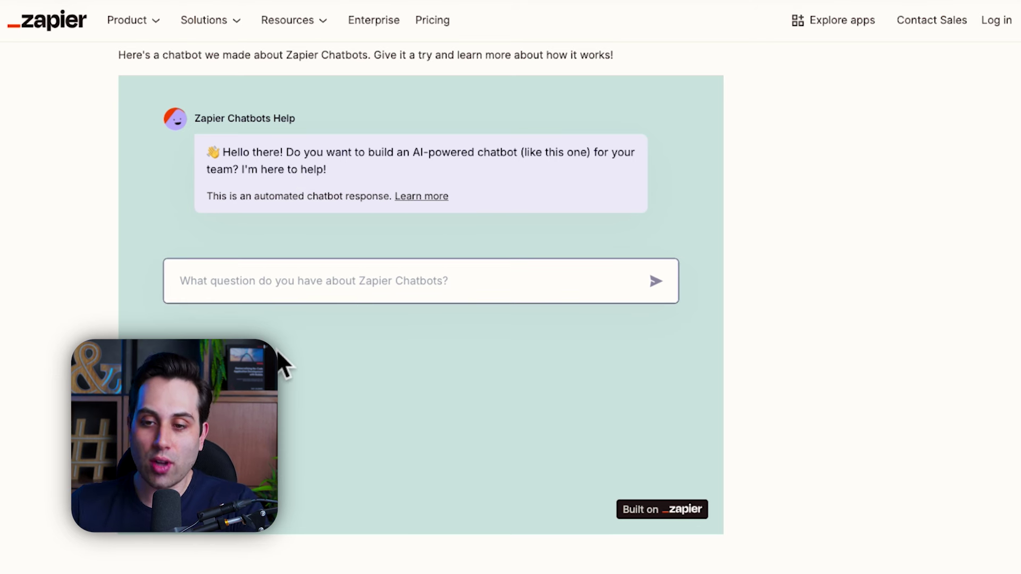
{"action": "key", "text": "BackSpace"}
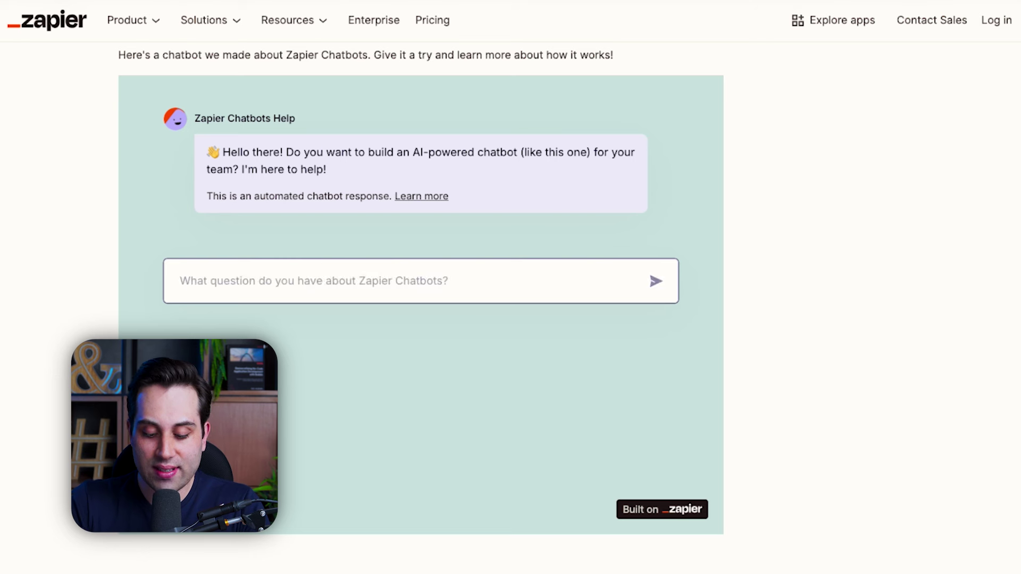
{"action": "type", "text": "hey help me bui"}
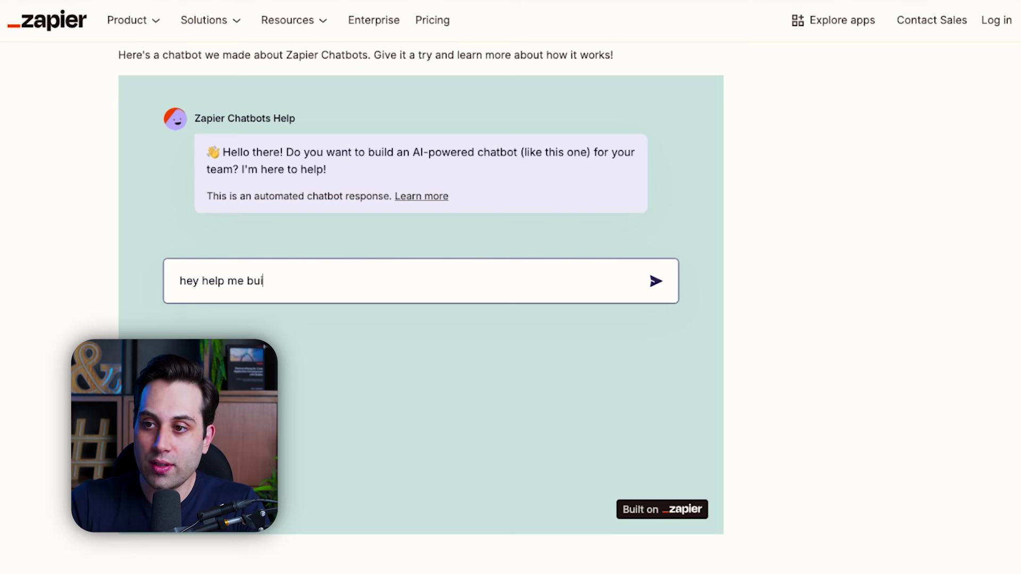
{"action": "type", "text": "ld something l"}
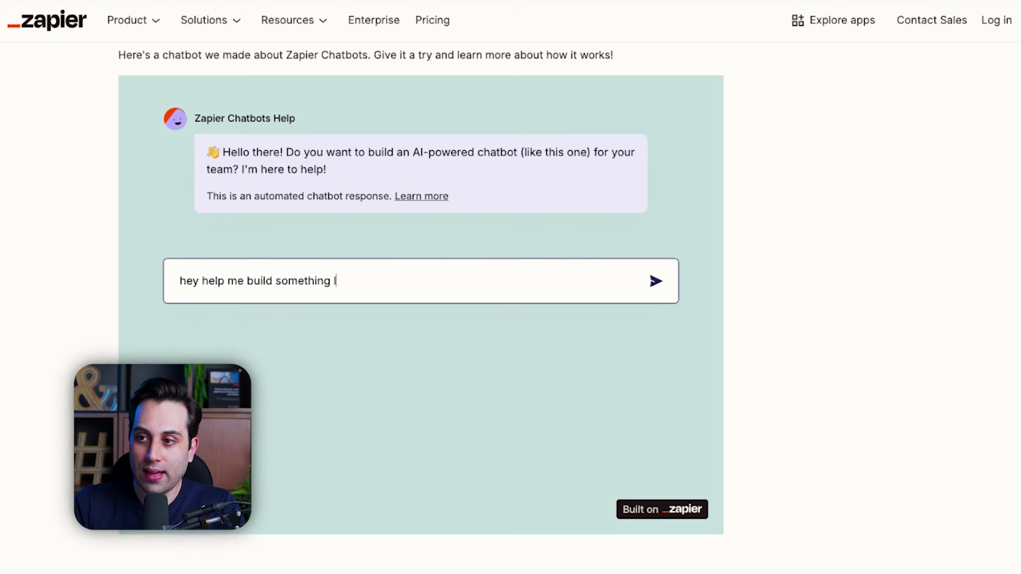
{"action": "type", "text": "ike this"}
{"action": "key", "text": "Return"}
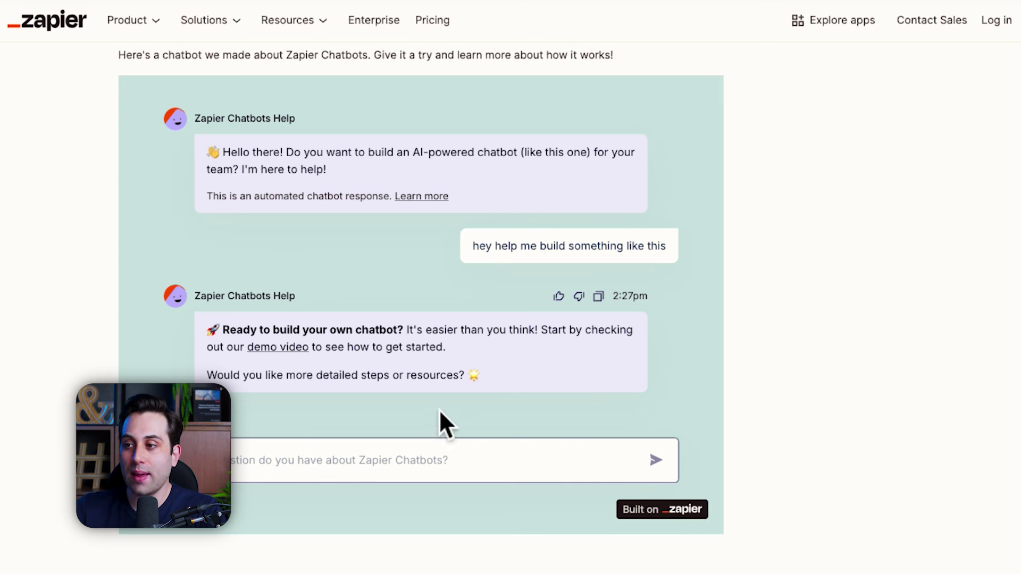
{"action": "scroll", "coordinate": [483, 309], "scroll_direction": "up", "scroll_amount": 20}
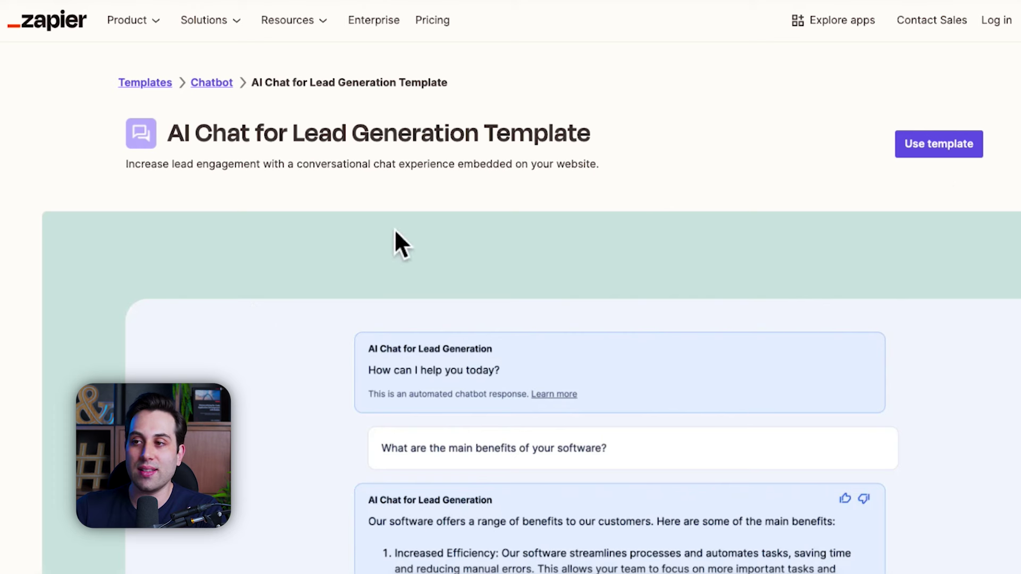
Step: Choose 'Use template' on the chatbot template and leave the sign-up form's work email field empty
{"action": "left_click", "coordinate": [939, 153]}
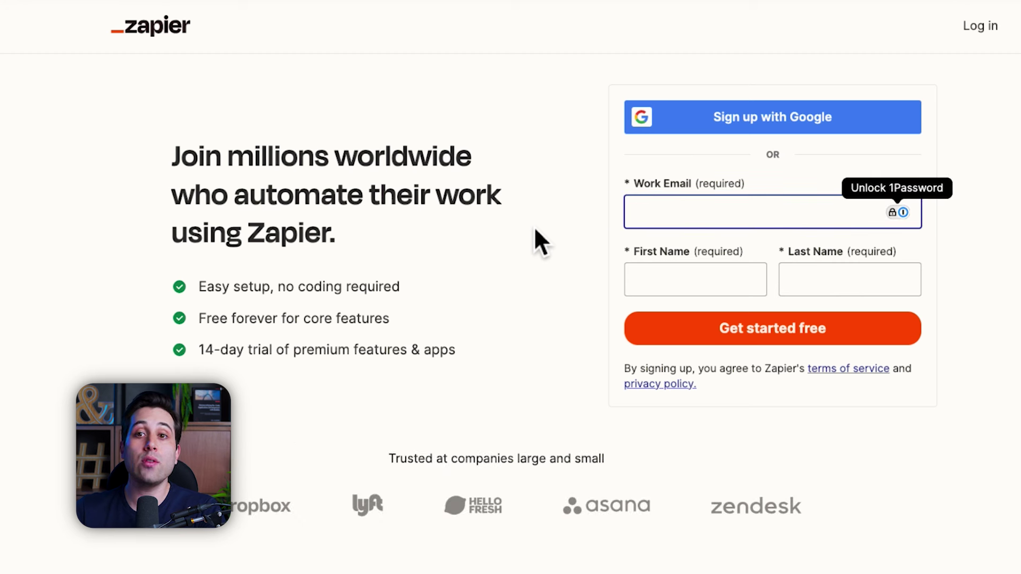
{"action": "left_click", "coordinate": [590, 215]}
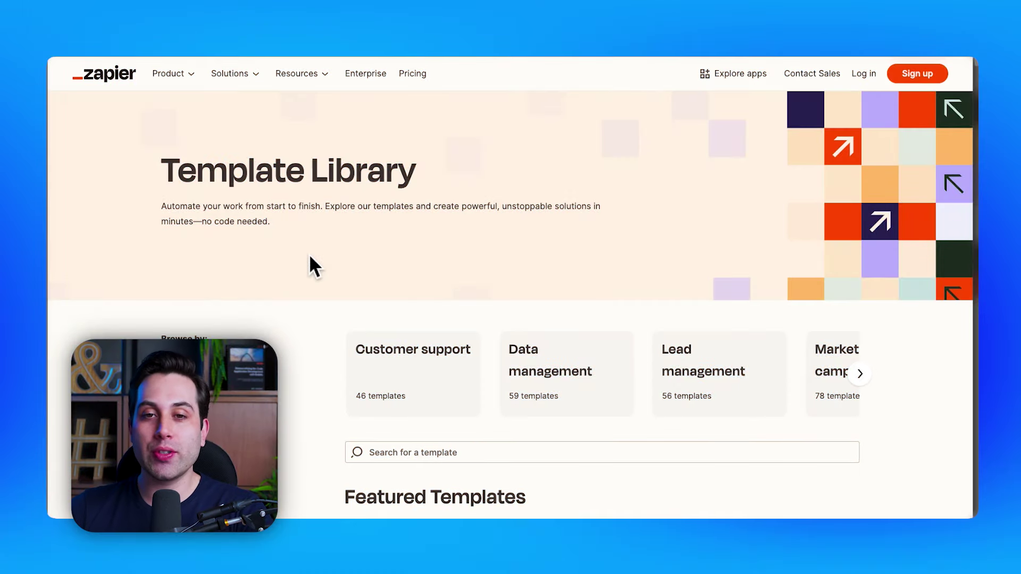
Step: Browse the Tables, Interfaces and chatbot templates gallery down to the 'Get started free' sign-up
{"action": "scroll", "coordinate": [341, 269], "scroll_direction": "down", "scroll_amount": 2}
{"action": "scroll", "coordinate": [324, 290], "scroll_direction": "down", "scroll_amount": 1}
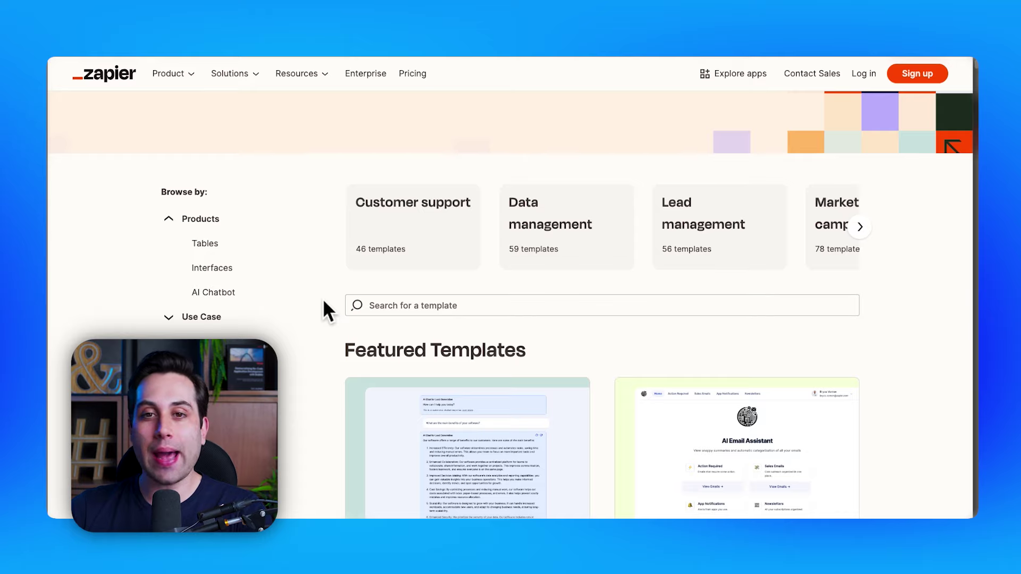
{"action": "scroll", "coordinate": [322, 299], "scroll_direction": "down", "scroll_amount": 1}
{"action": "scroll", "coordinate": [322, 299], "scroll_direction": "down", "scroll_amount": 4}
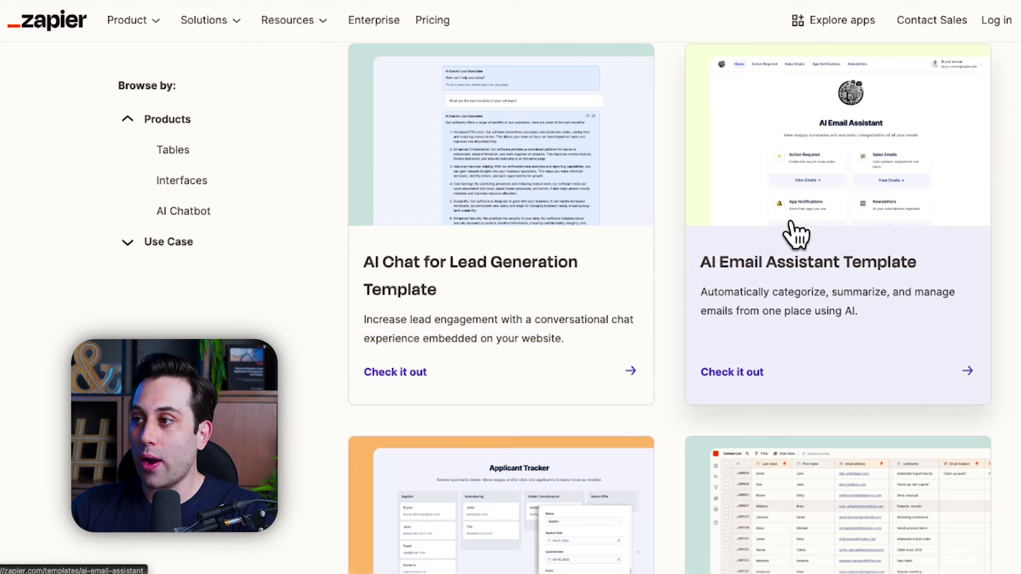
{"action": "scroll", "coordinate": [850, 274], "scroll_direction": "down", "scroll_amount": 1}
{"action": "scroll", "coordinate": [426, 345], "scroll_direction": "down", "scroll_amount": 5}
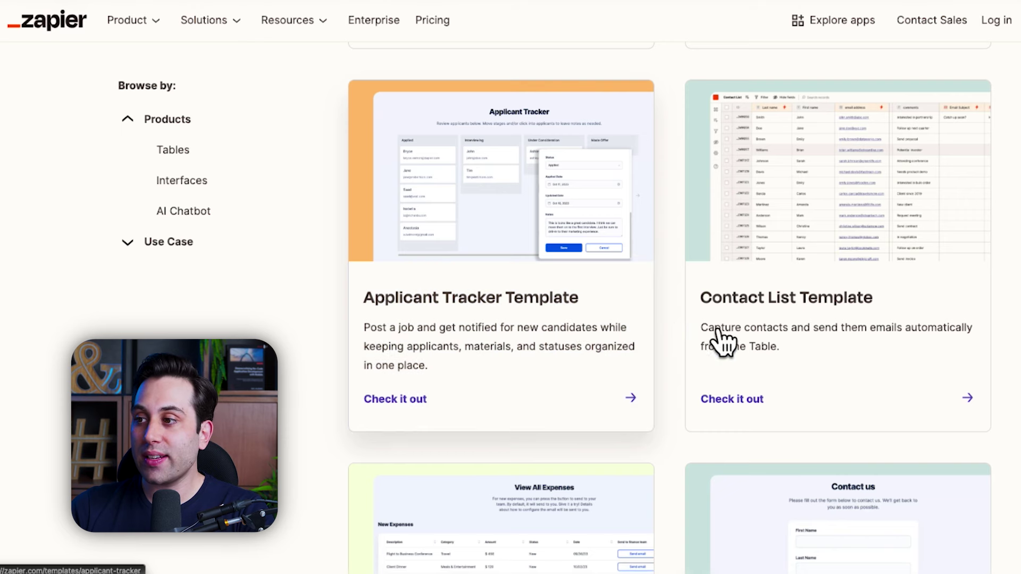
{"action": "scroll", "coordinate": [771, 319], "scroll_direction": "down", "scroll_amount": 1}
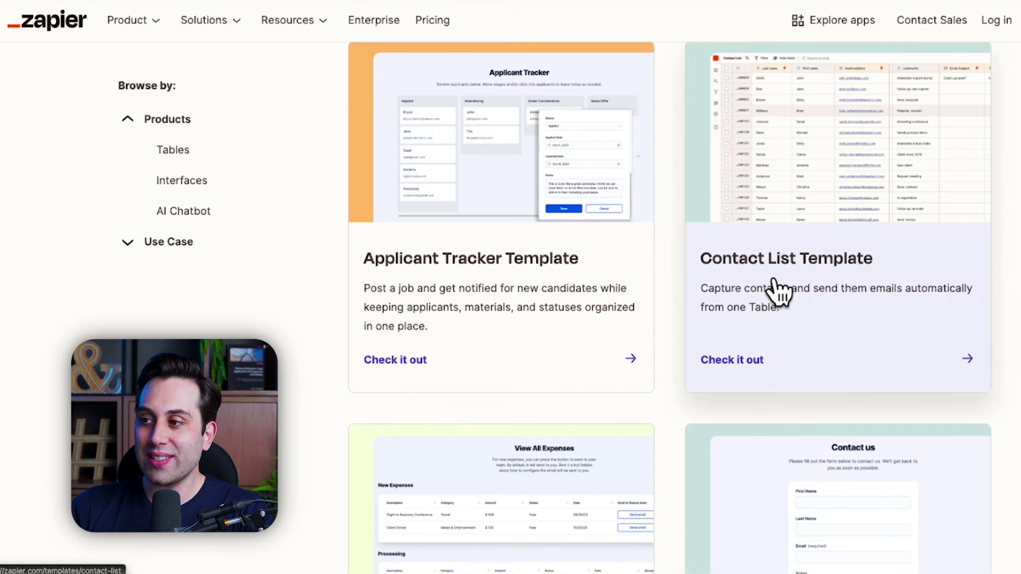
{"action": "scroll", "coordinate": [848, 285], "scroll_direction": "down", "scroll_amount": 5}
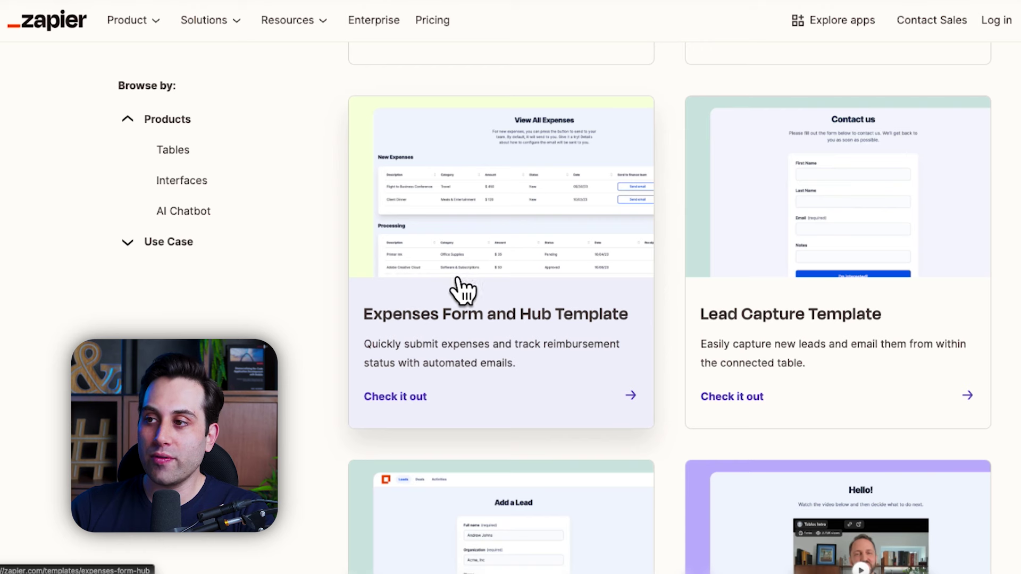
{"action": "scroll", "coordinate": [547, 253], "scroll_direction": "down", "scroll_amount": 1}
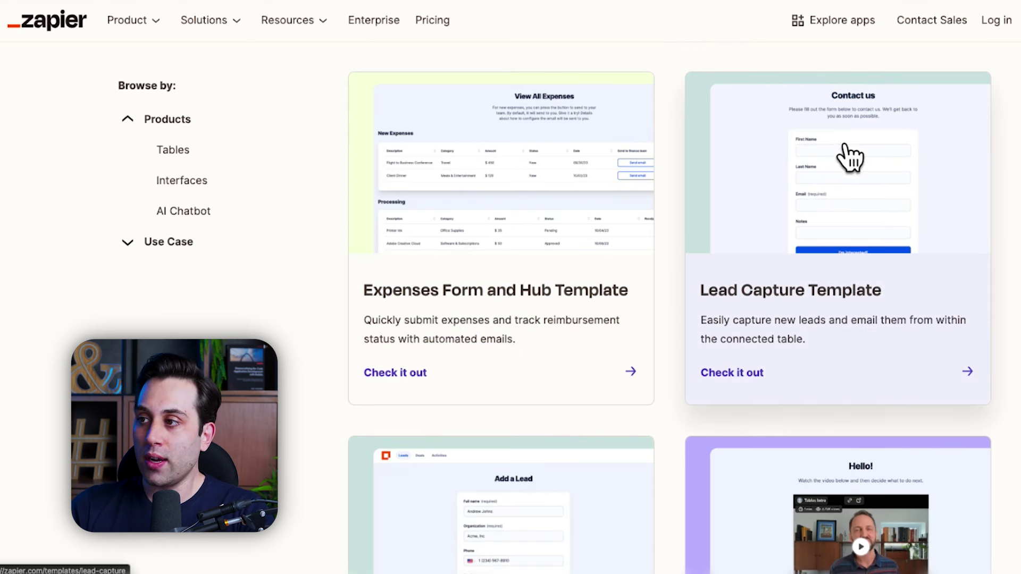
{"action": "scroll", "coordinate": [814, 286], "scroll_direction": "down", "scroll_amount": 2}
{"action": "scroll", "coordinate": [851, 210], "scroll_direction": "down", "scroll_amount": 1}
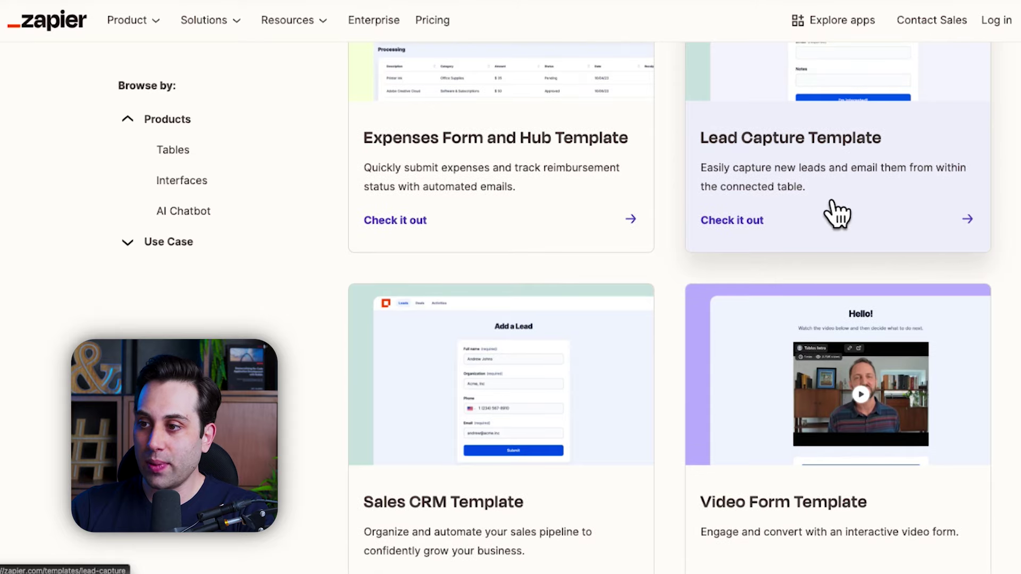
{"action": "scroll", "coordinate": [836, 215], "scroll_direction": "down", "scroll_amount": 4}
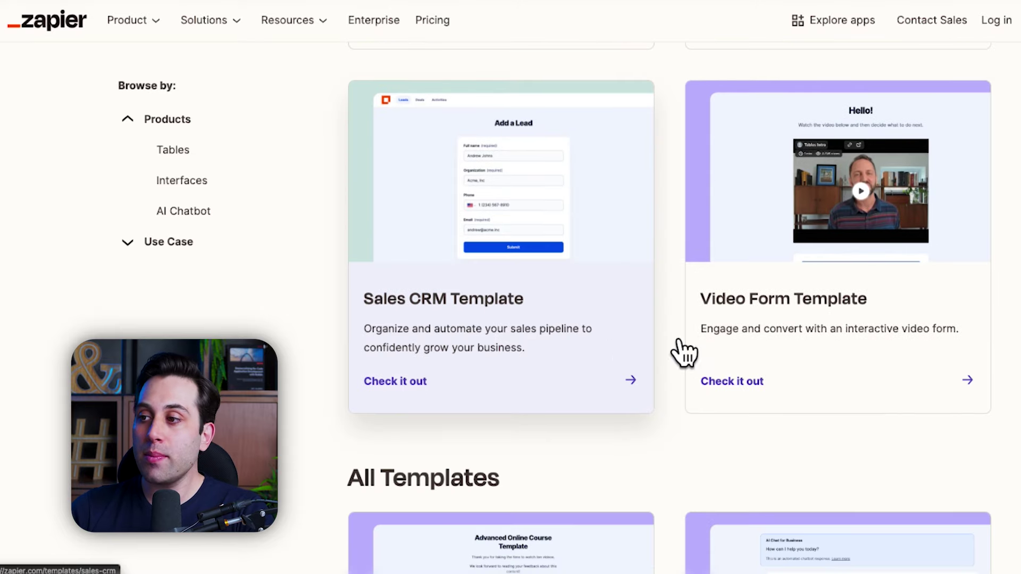
{"action": "scroll", "coordinate": [800, 322], "scroll_direction": "down", "scroll_amount": 1}
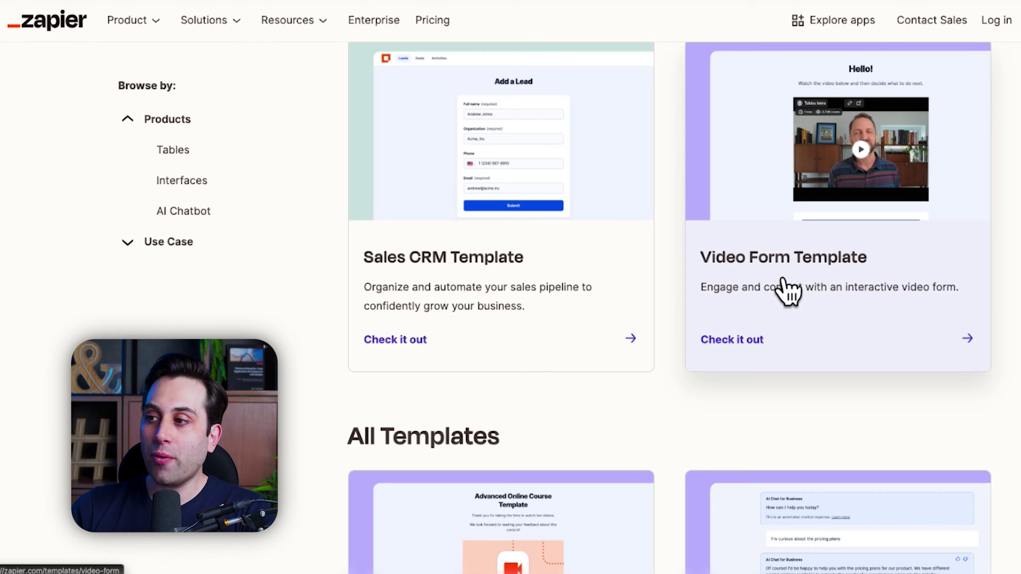
{"action": "scroll", "coordinate": [818, 273], "scroll_direction": "down", "scroll_amount": 8}
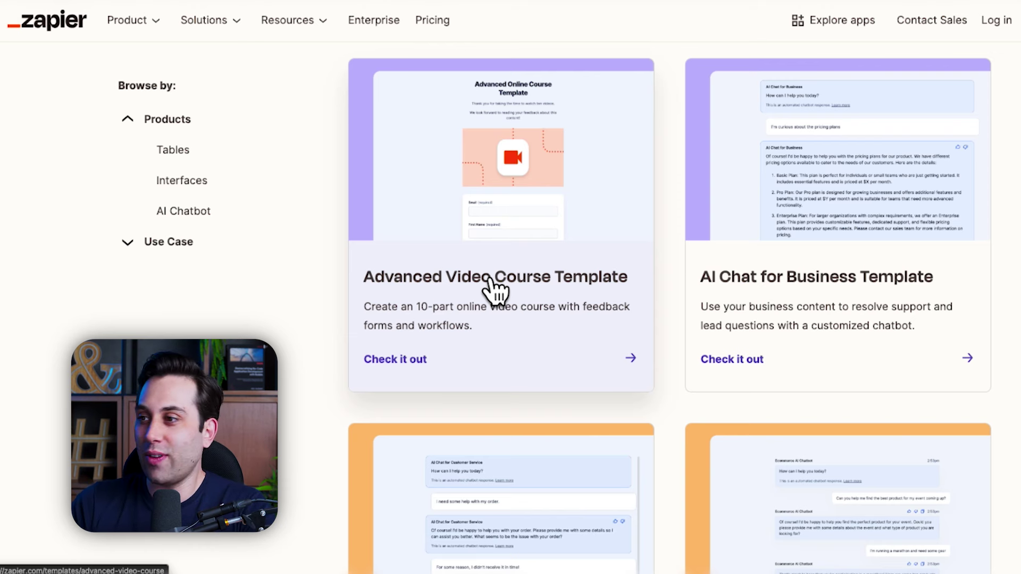
{"action": "scroll", "coordinate": [495, 287], "scroll_direction": "down", "scroll_amount": 3}
{"action": "scroll", "coordinate": [732, 276], "scroll_direction": "up", "scroll_amount": 1}
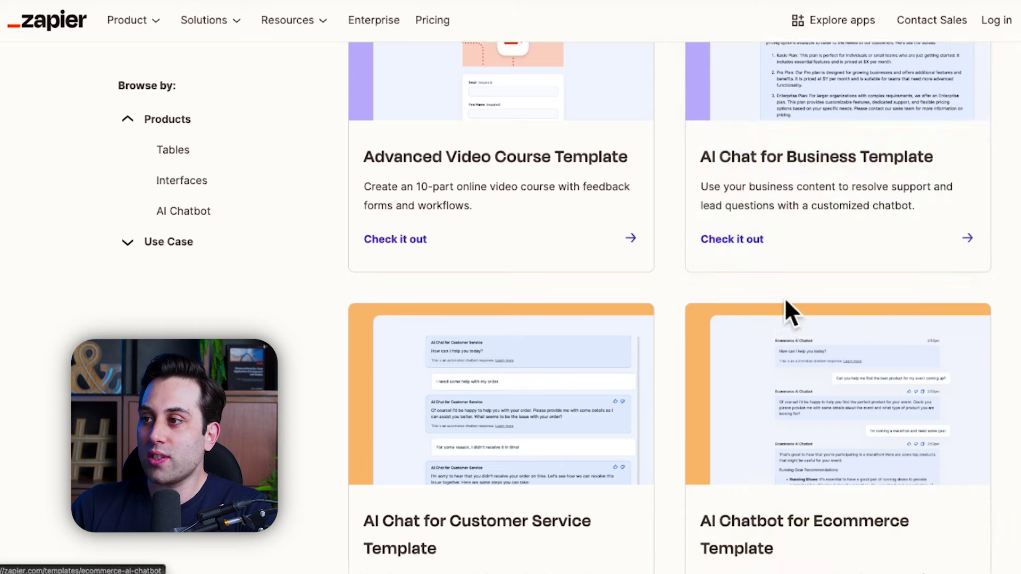
{"action": "scroll", "coordinate": [792, 319], "scroll_direction": "up", "scroll_amount": 2}
{"action": "scroll", "coordinate": [781, 312], "scroll_direction": "down", "scroll_amount": 7}
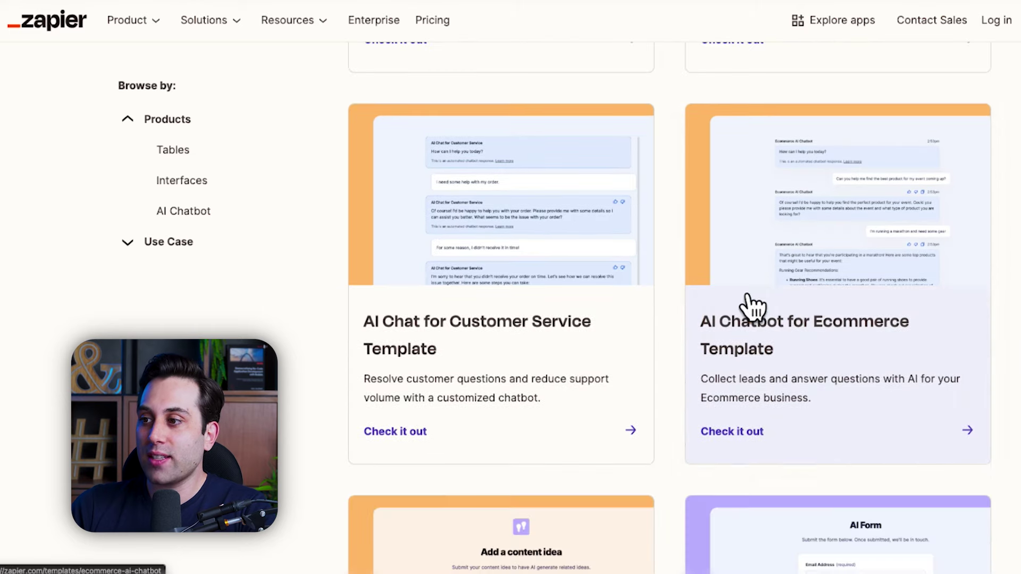
{"action": "scroll", "coordinate": [565, 296], "scroll_direction": "down", "scroll_amount": 4}
{"action": "scroll", "coordinate": [866, 330], "scroll_direction": "down", "scroll_amount": 2}
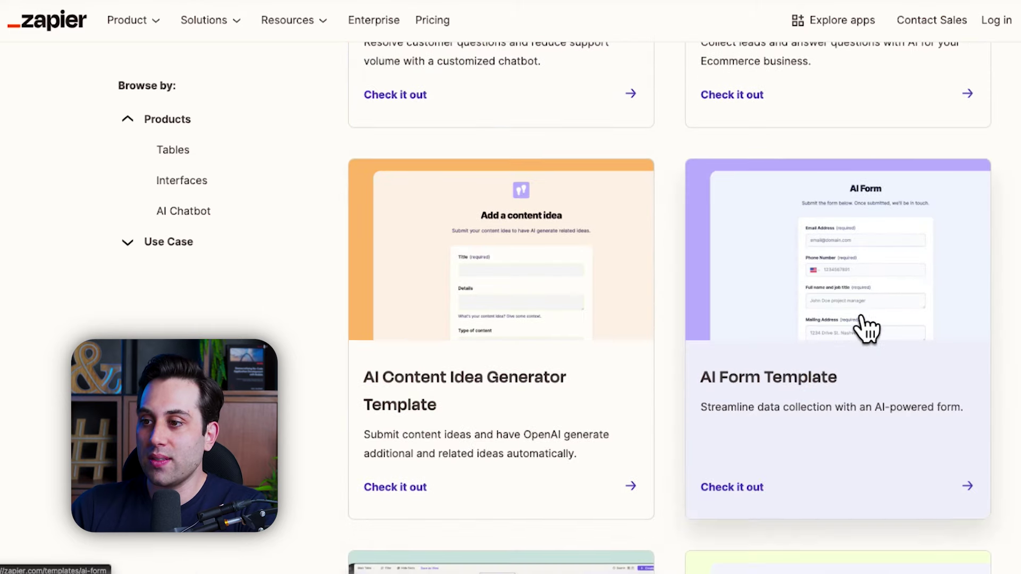
{"action": "scroll", "coordinate": [867, 328], "scroll_direction": "down", "scroll_amount": 2}
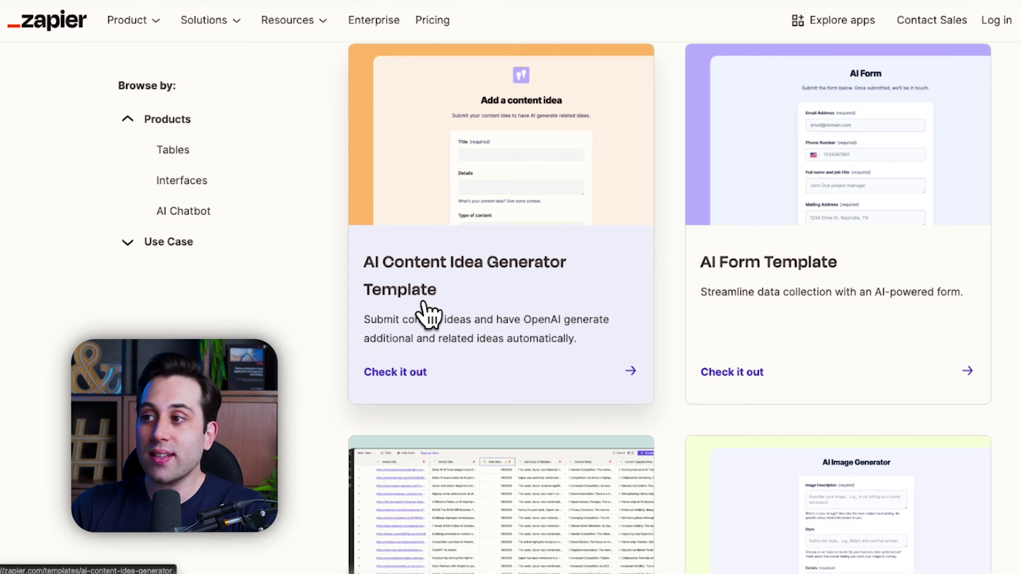
{"action": "scroll", "coordinate": [517, 423], "scroll_direction": "up", "scroll_amount": 1}
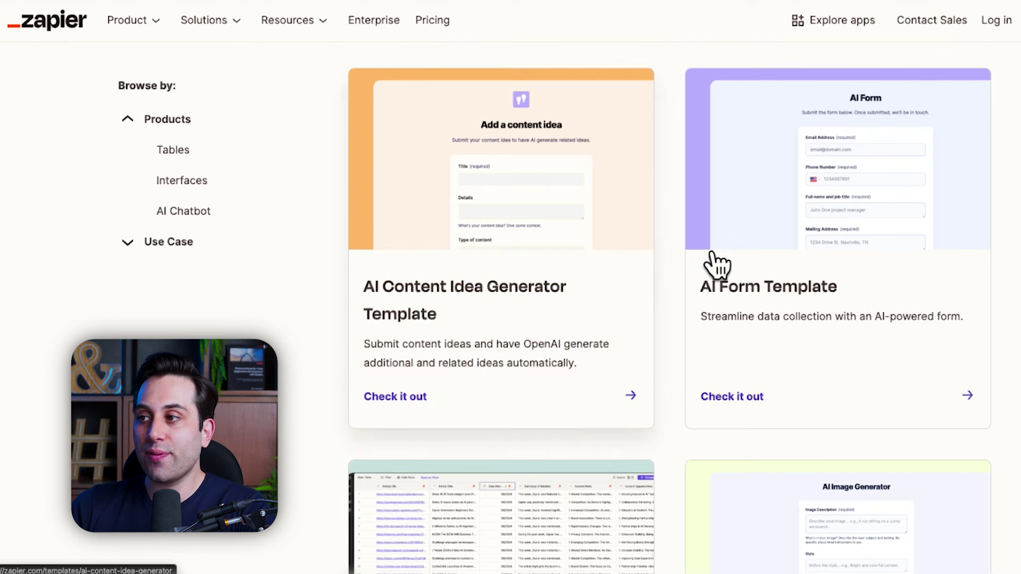
{"action": "scroll", "coordinate": [760, 264], "scroll_direction": "down", "scroll_amount": 5}
{"action": "scroll", "coordinate": [449, 463], "scroll_direction": "down", "scroll_amount": 12}
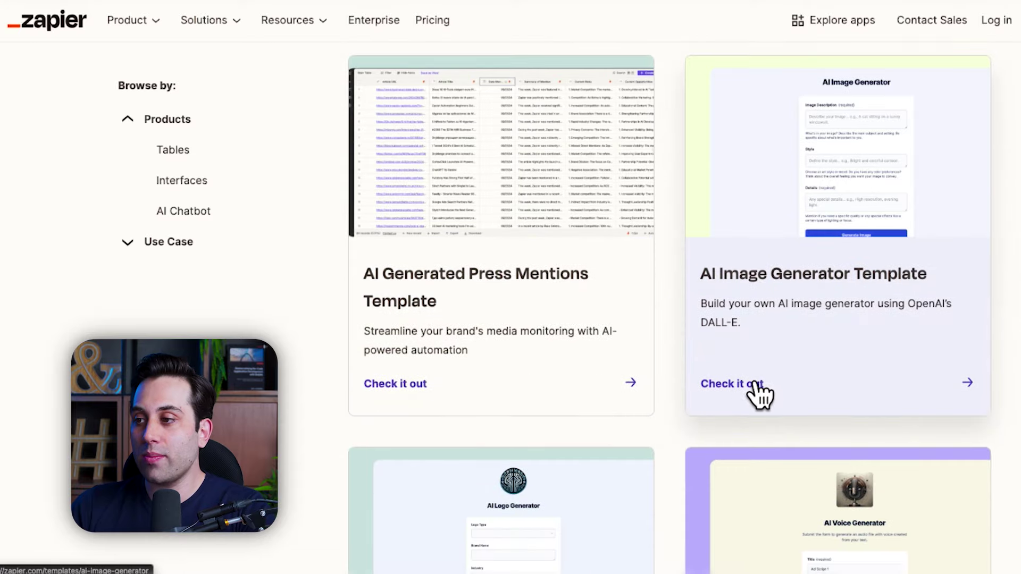
{"action": "scroll", "coordinate": [479, 415], "scroll_direction": "down", "scroll_amount": 2}
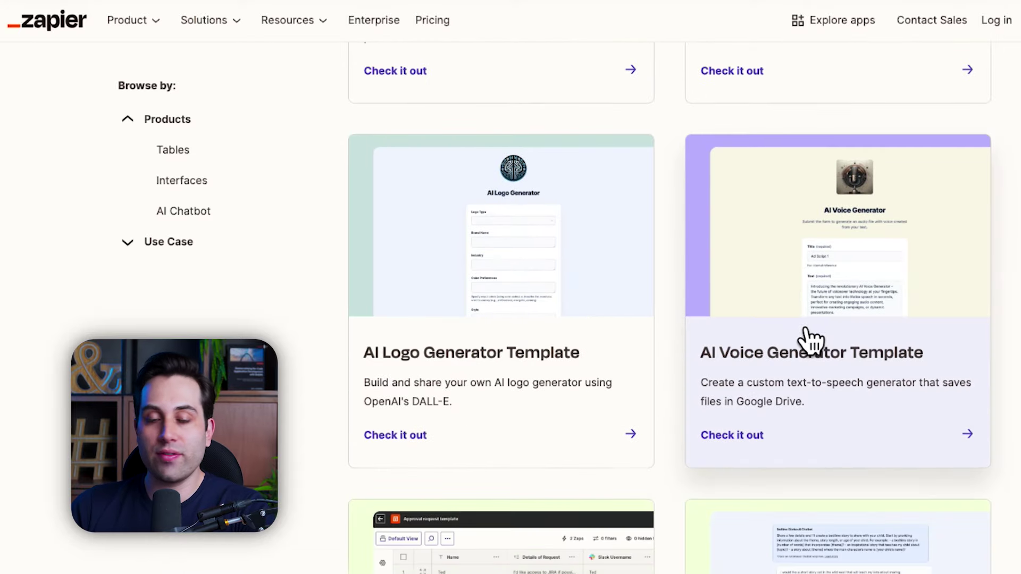
{"action": "scroll", "coordinate": [463, 421], "scroll_direction": "down", "scroll_amount": 11}
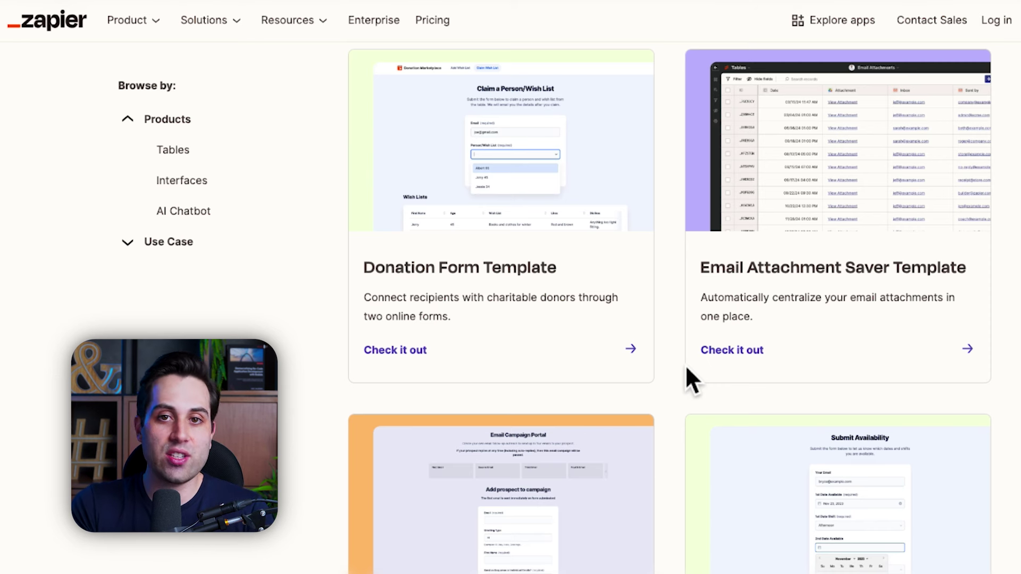
{"action": "scroll", "coordinate": [685, 366], "scroll_direction": "down", "scroll_amount": 10}
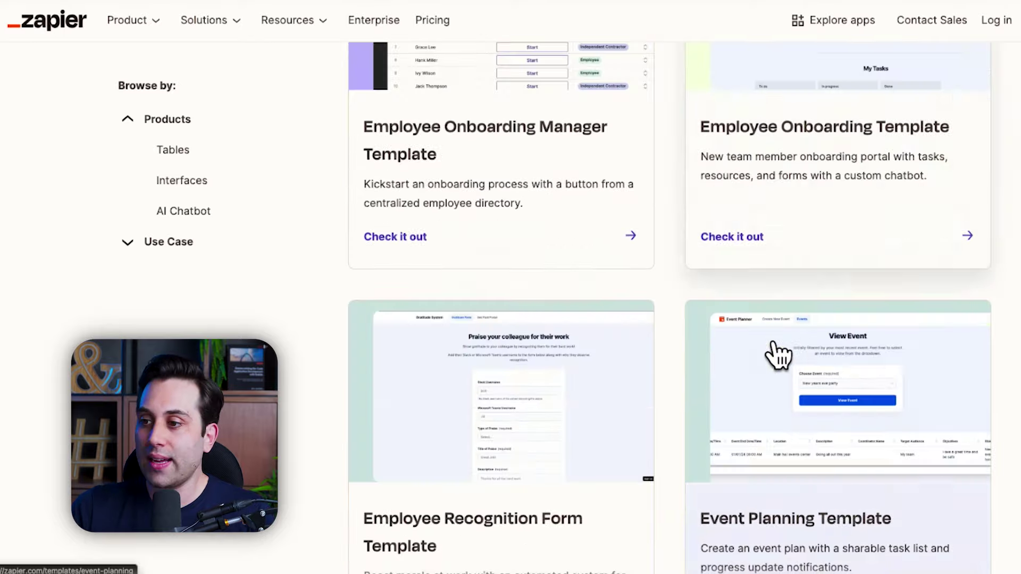
{"action": "scroll", "coordinate": [731, 340], "scroll_direction": "down", "scroll_amount": 2}
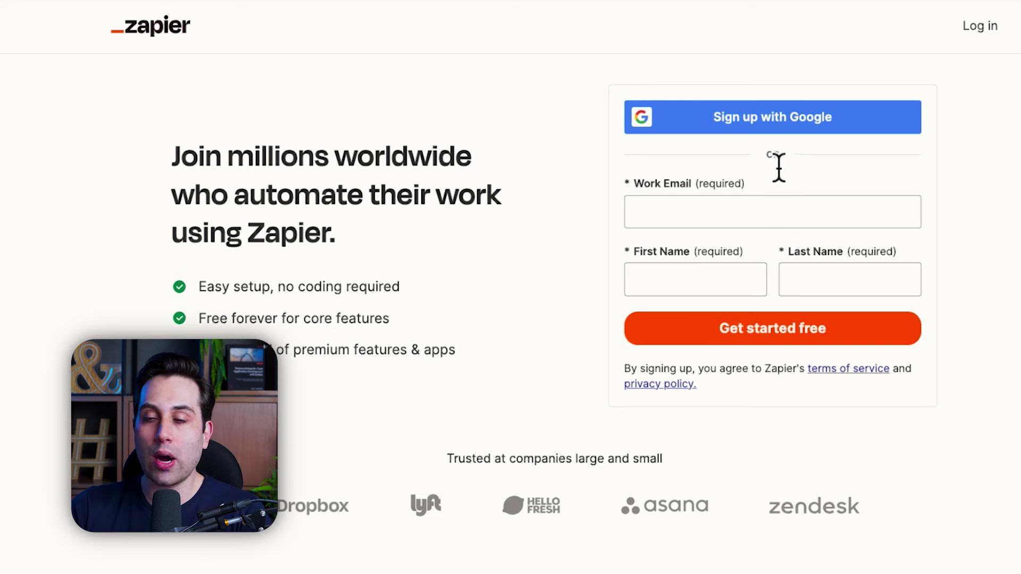
Step: Sign up with a Google account and set the company size to 50-249
{"action": "left_click", "coordinate": [771, 130]}
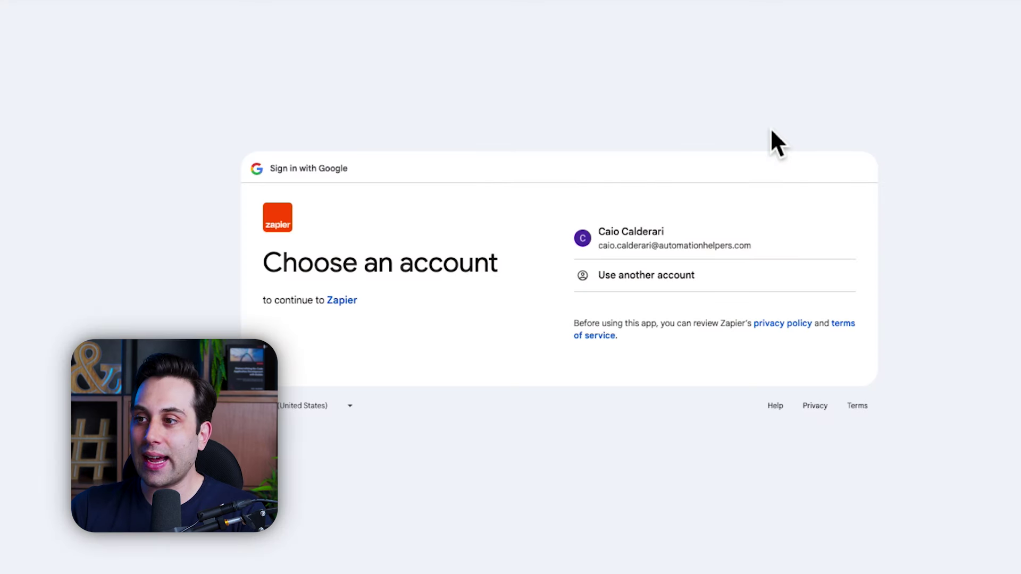
{"action": "left_click", "coordinate": [671, 245]}
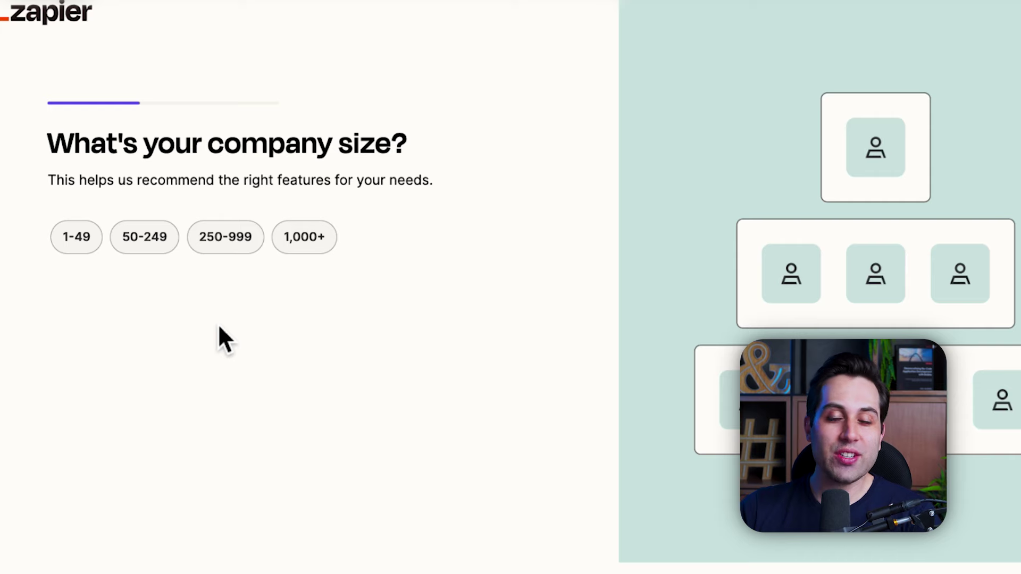
{"action": "left_click", "coordinate": [155, 248]}
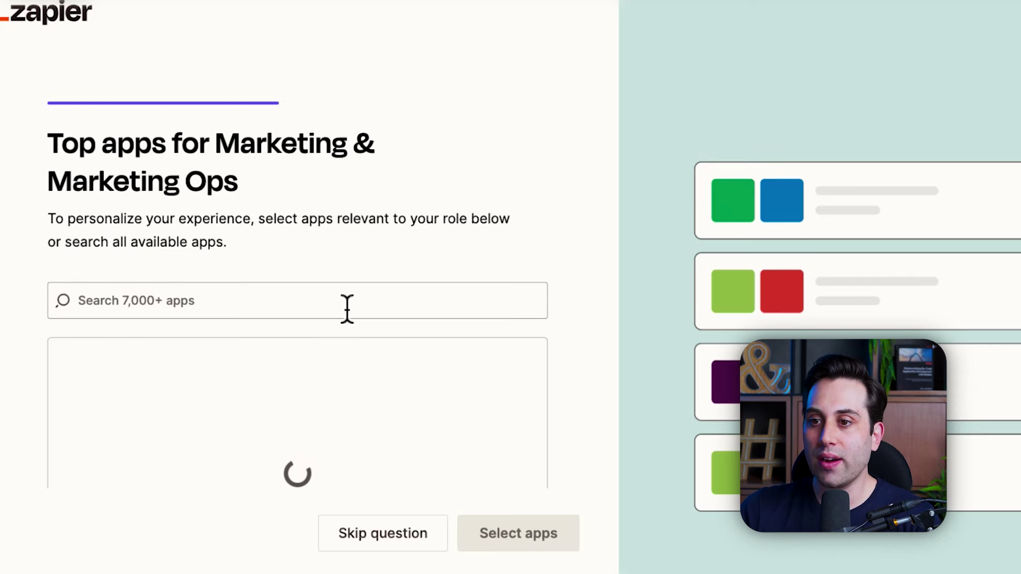
{"action": "scroll", "coordinate": [452, 366], "scroll_direction": "down", "scroll_amount": 2}
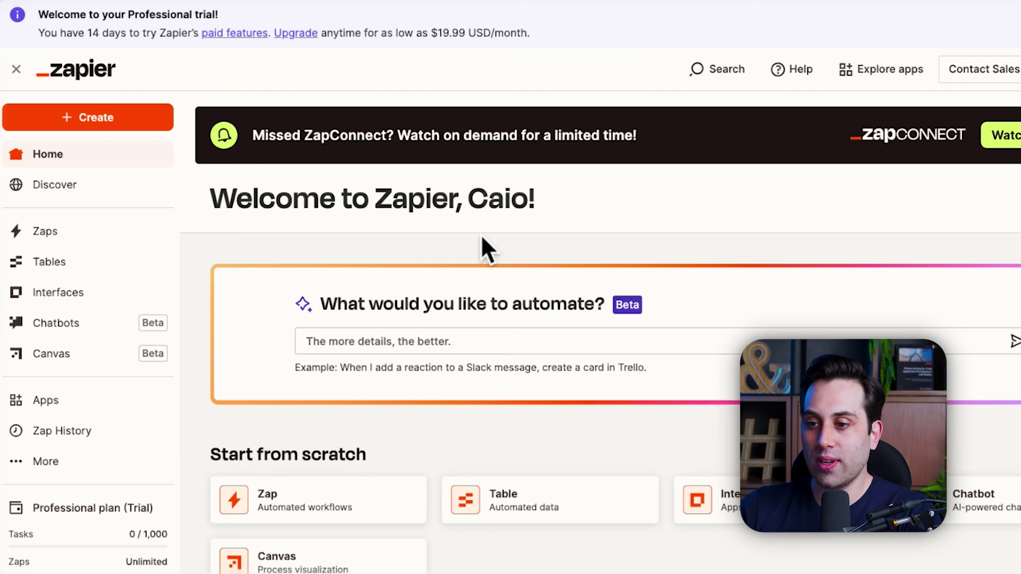
{"action": "scroll", "coordinate": [480, 234], "scroll_direction": "down", "scroll_amount": 3}
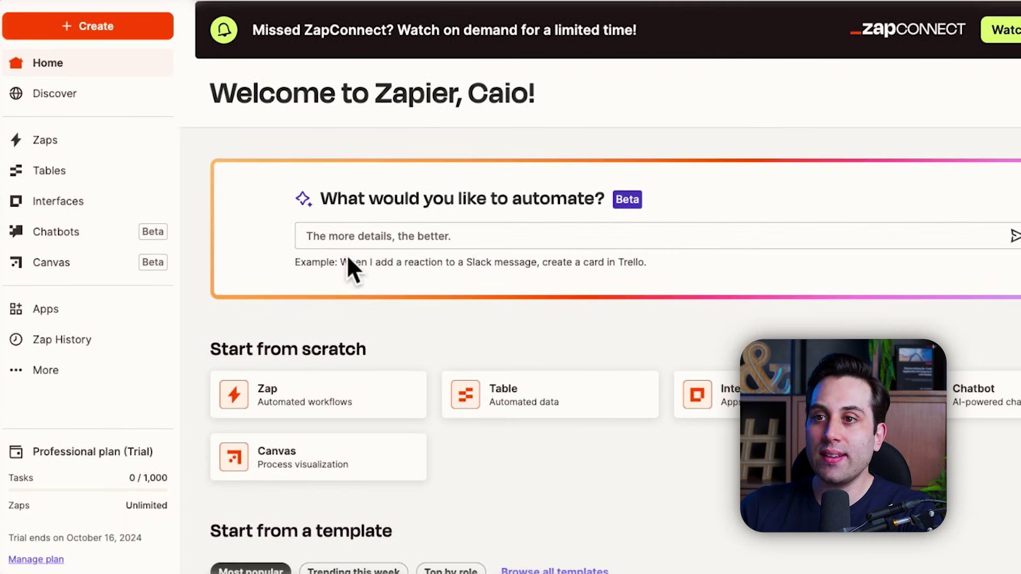
{"action": "scroll", "coordinate": [348, 265], "scroll_direction": "up", "scroll_amount": 3}
{"action": "left_click", "coordinate": [102, 123]}
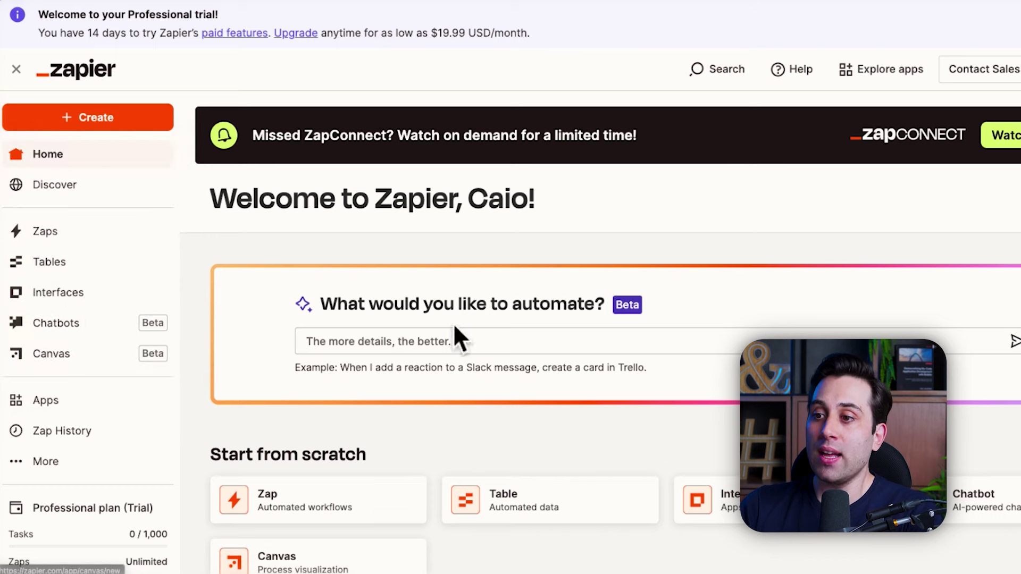
{"action": "scroll", "coordinate": [593, 239], "scroll_direction": "down", "scroll_amount": 3}
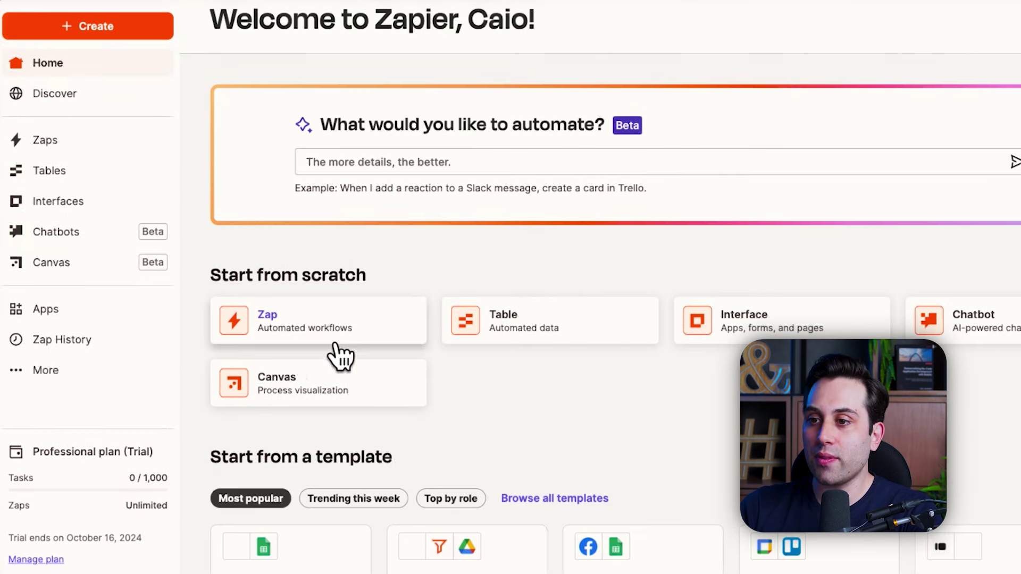
{"action": "scroll", "coordinate": [341, 356], "scroll_direction": "down", "scroll_amount": 3}
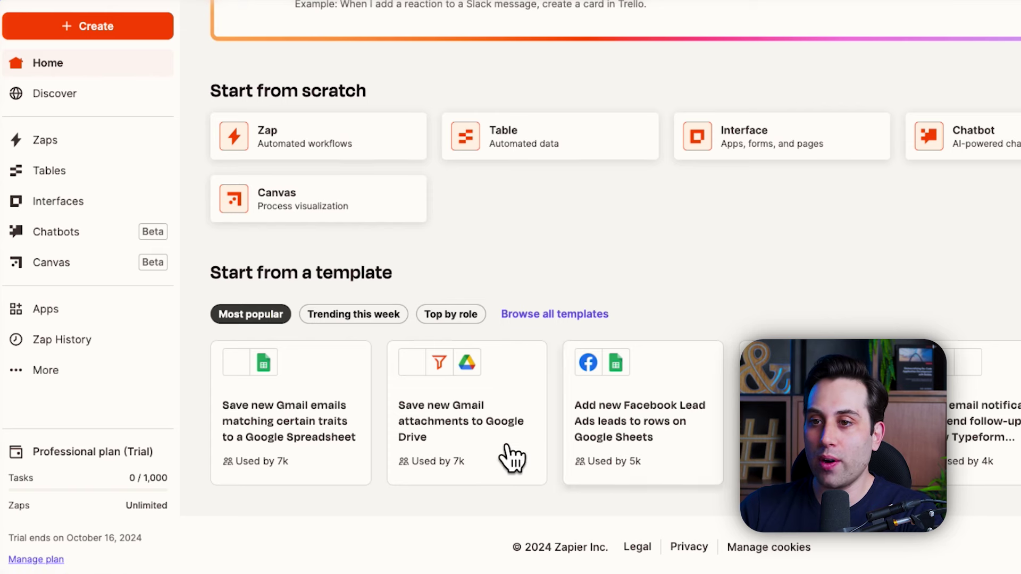
{"action": "scroll", "coordinate": [494, 399], "scroll_direction": "up", "scroll_amount": 6}
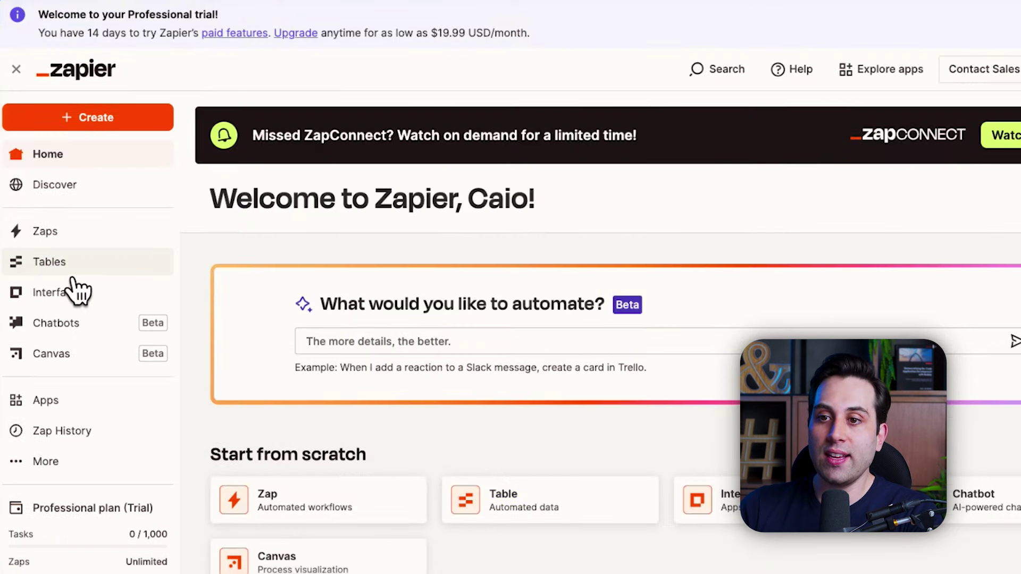
{"action": "left_click", "coordinate": [68, 297]}
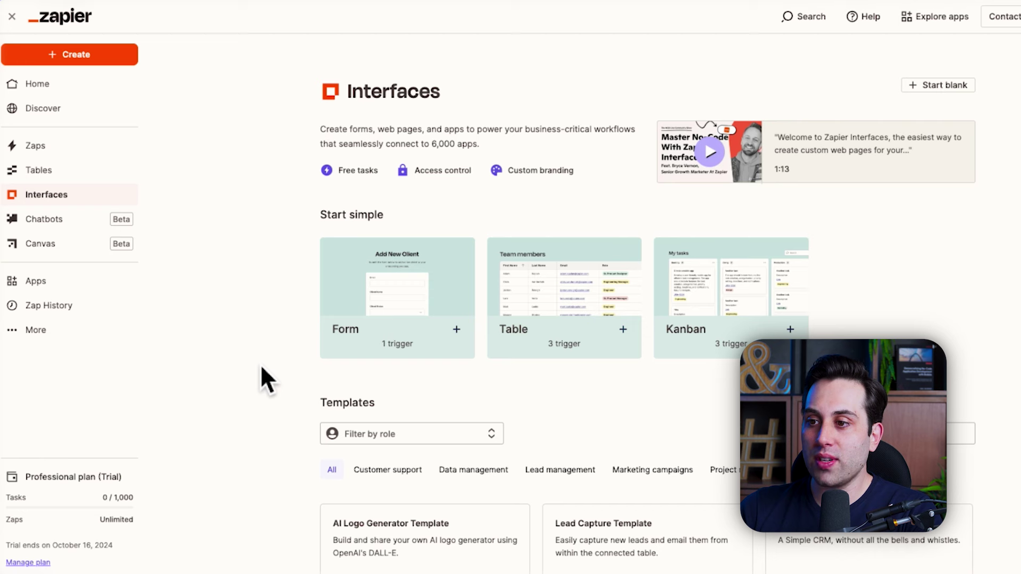
Step: Compare the Form, Table and Kanban interface options, then choose 'Start blank'
{"action": "mouse_move", "coordinate": [404, 303]}
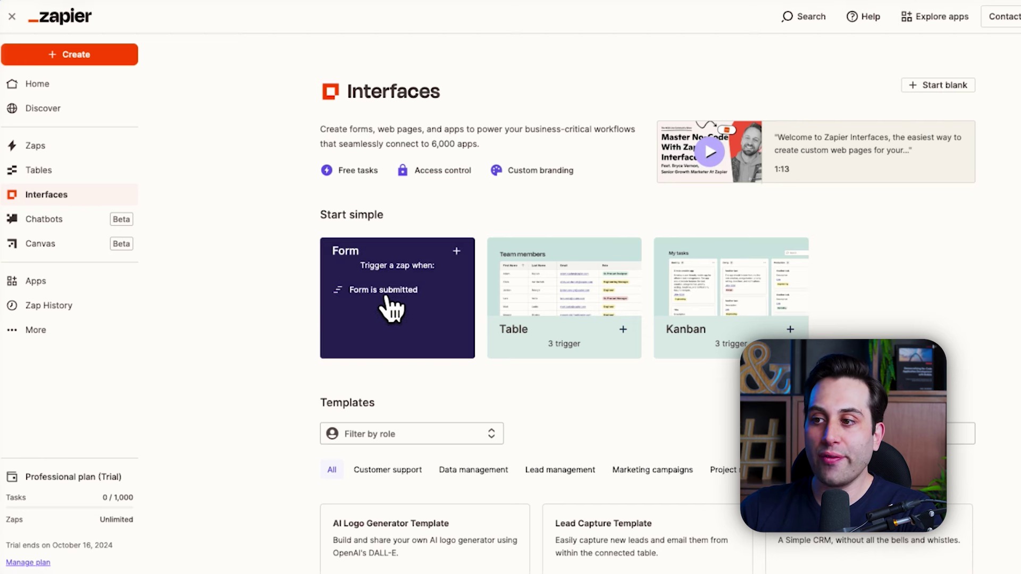
{"action": "mouse_move", "coordinate": [500, 300]}
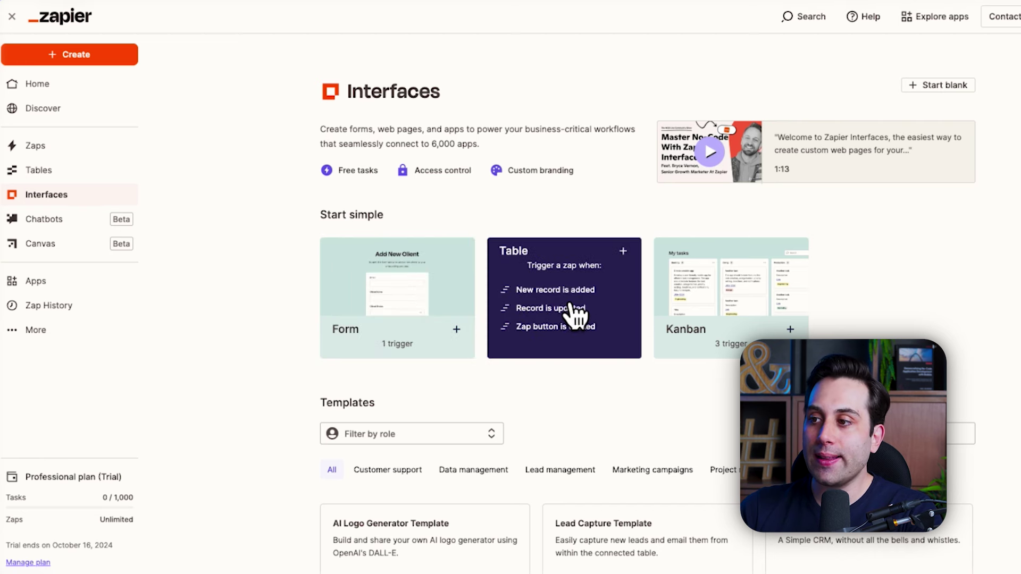
{"action": "mouse_move", "coordinate": [745, 294]}
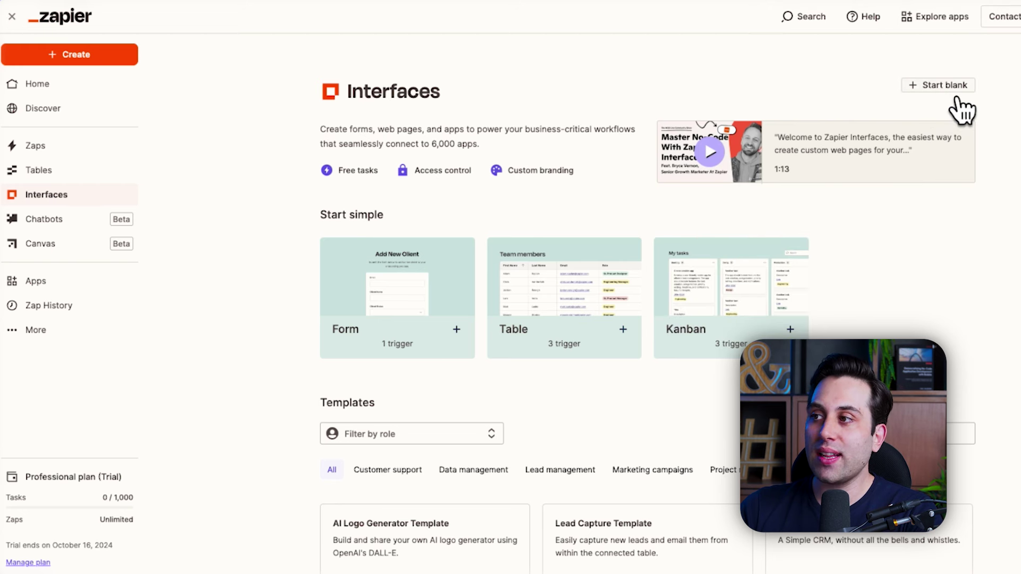
{"action": "left_click", "coordinate": [939, 87]}
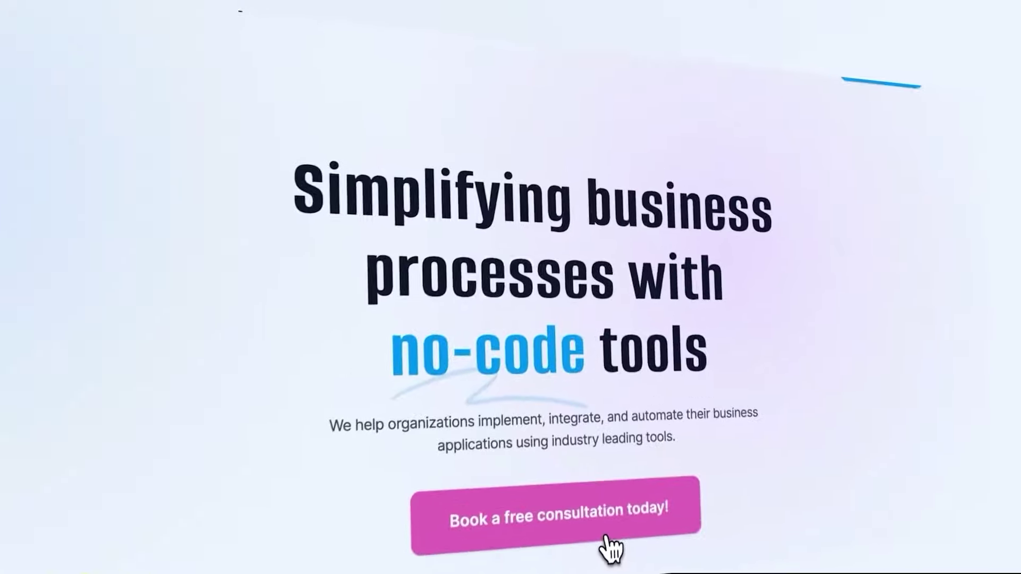
{"action": "left_click", "coordinate": [599, 399]}
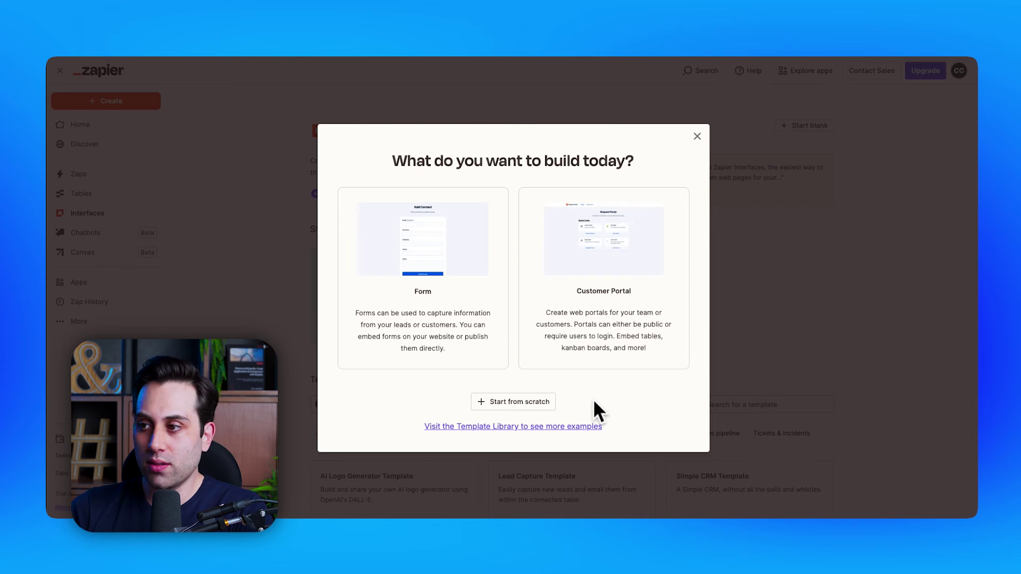
Step: Choose 'Start from scratch' to create an empty interface page
{"action": "left_click", "coordinate": [518, 403]}
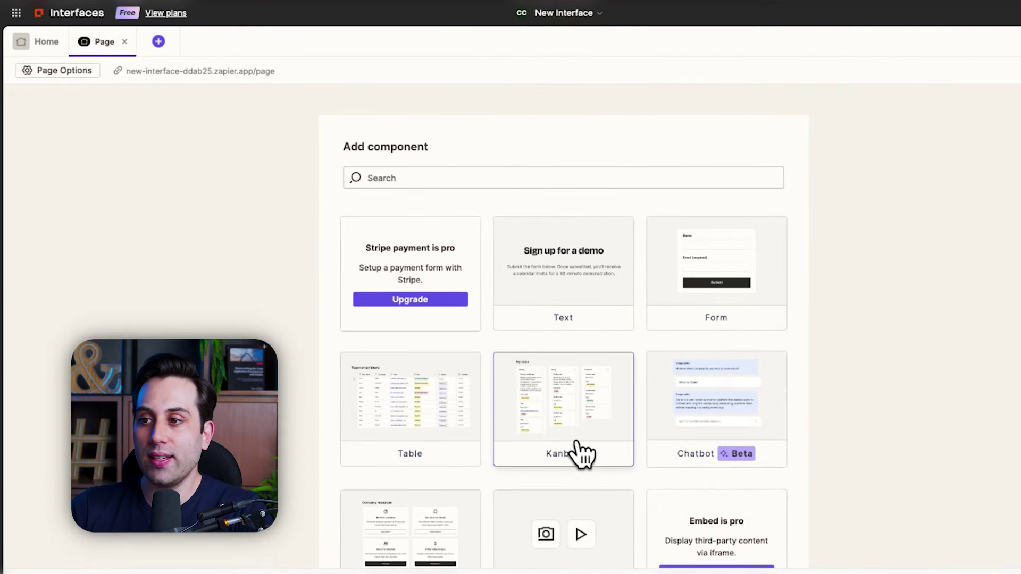
{"action": "scroll", "coordinate": [583, 455], "scroll_direction": "down", "scroll_amount": 2}
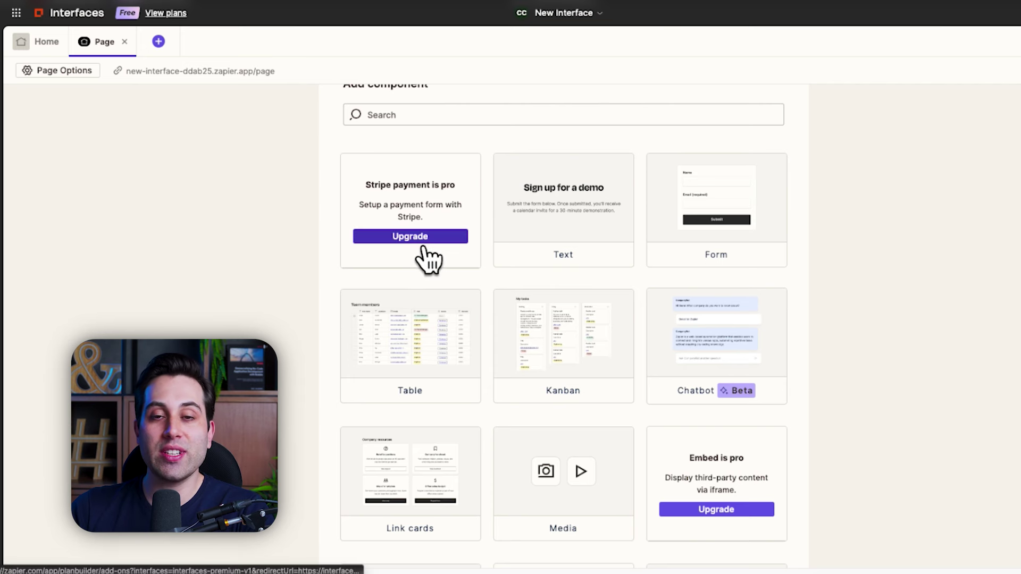
{"action": "scroll", "coordinate": [707, 246], "scroll_direction": "up", "scroll_amount": 1}
{"action": "scroll", "coordinate": [744, 250], "scroll_direction": "down", "scroll_amount": 2}
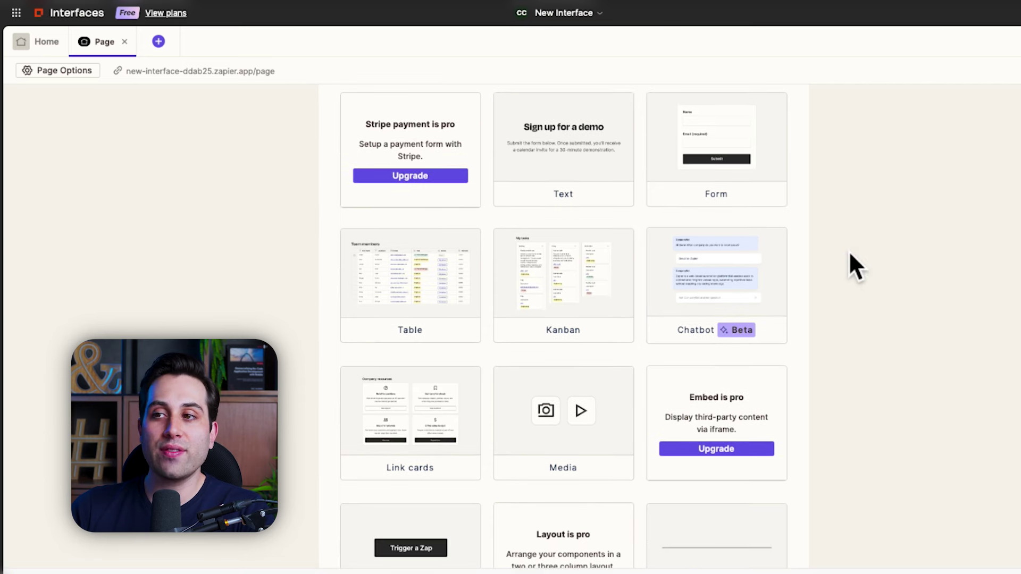
{"action": "scroll", "coordinate": [851, 266], "scroll_direction": "up", "scroll_amount": 3}
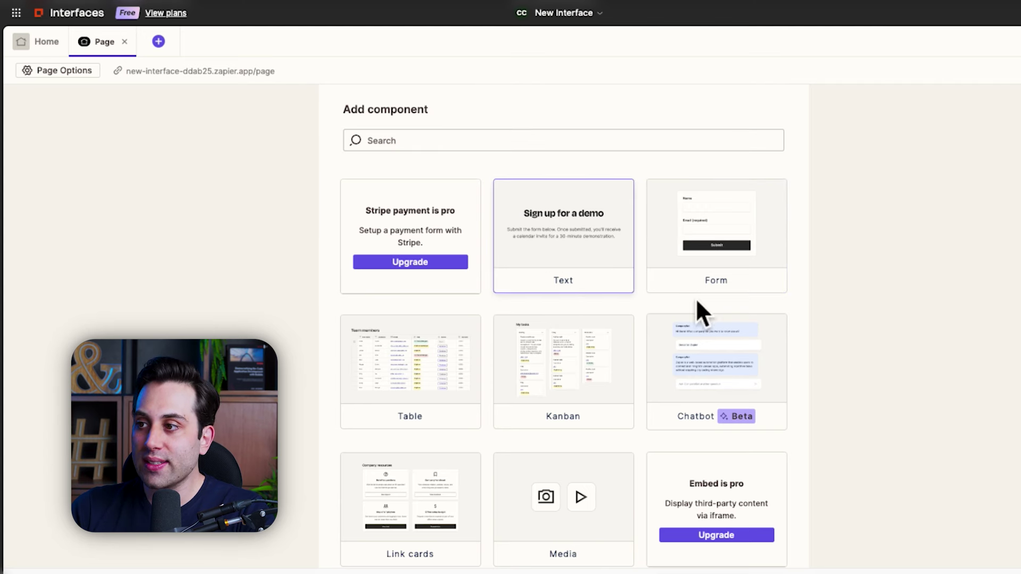
{"action": "scroll", "coordinate": [752, 292], "scroll_direction": "down", "scroll_amount": 2}
{"action": "scroll", "coordinate": [744, 223], "scroll_direction": "down", "scroll_amount": 1}
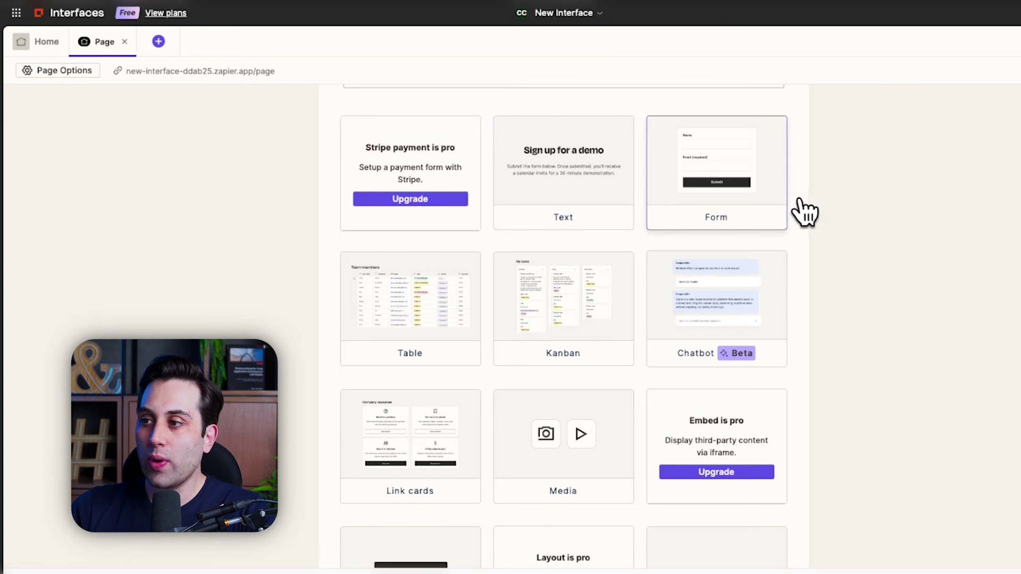
{"action": "scroll", "coordinate": [638, 255], "scroll_direction": "down", "scroll_amount": 2}
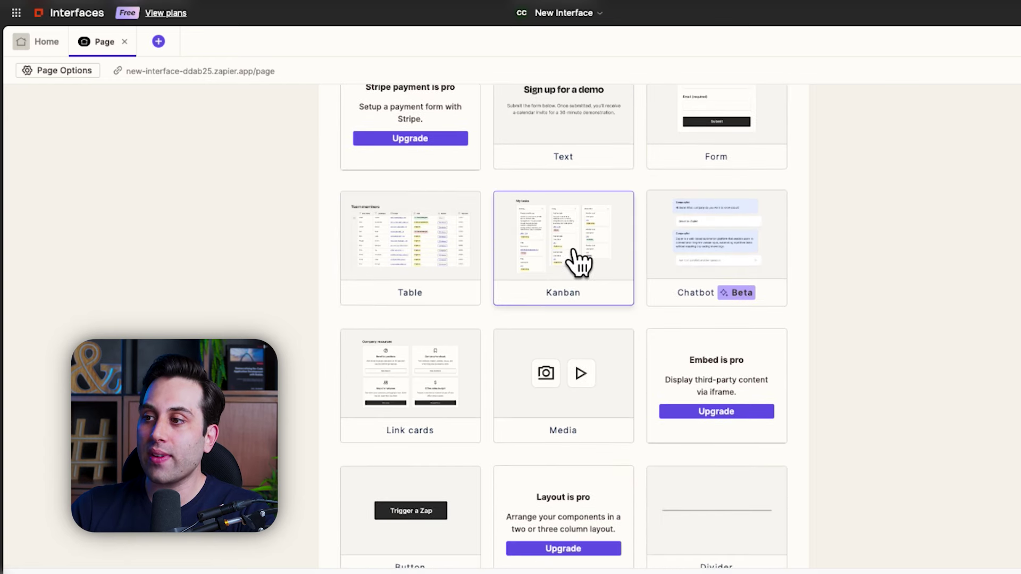
{"action": "scroll", "coordinate": [578, 260], "scroll_direction": "down", "scroll_amount": 1}
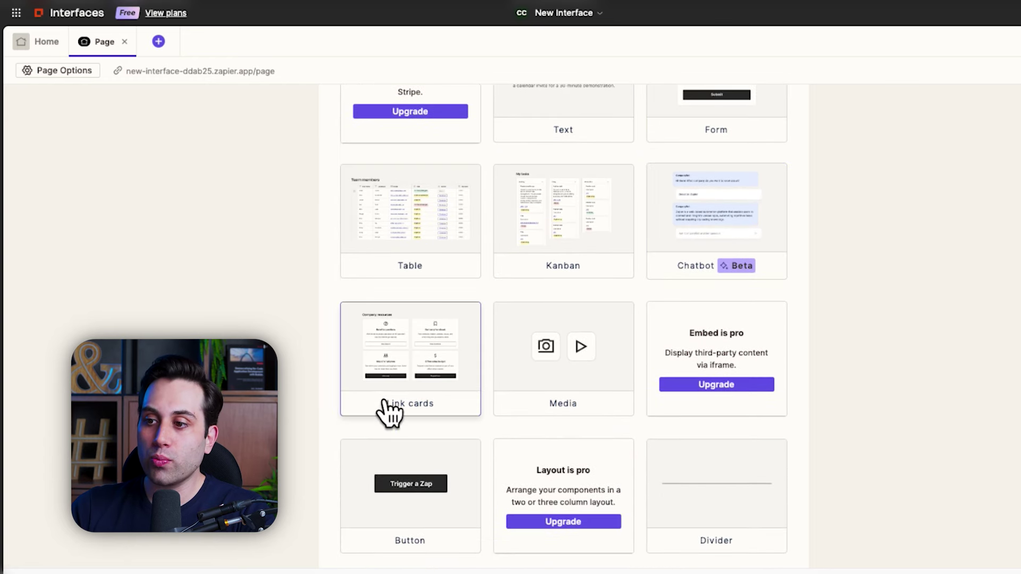
{"action": "scroll", "coordinate": [436, 362], "scroll_direction": "down", "scroll_amount": 1}
{"action": "scroll", "coordinate": [453, 351], "scroll_direction": "down", "scroll_amount": 1}
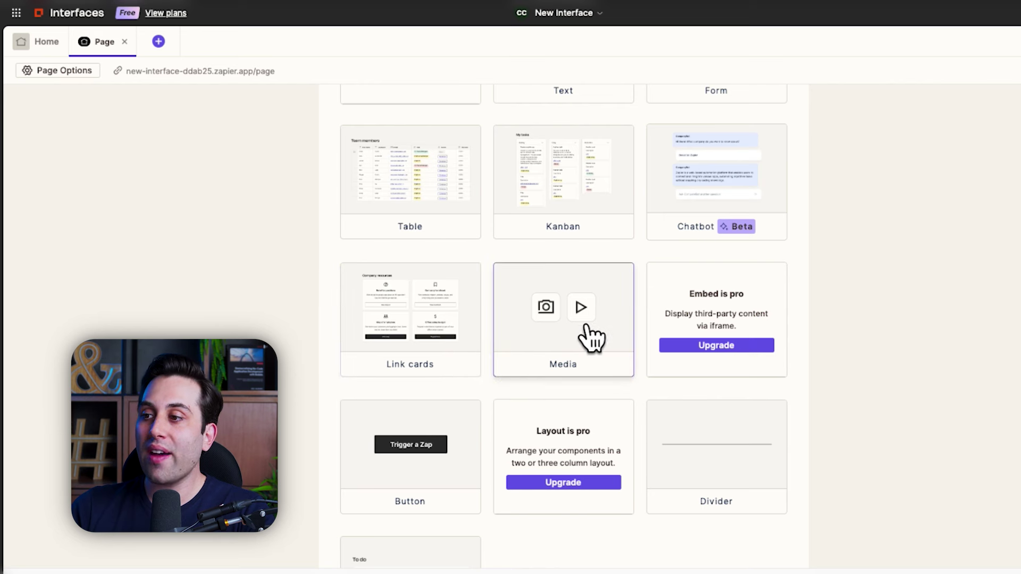
{"action": "scroll", "coordinate": [588, 340], "scroll_direction": "down", "scroll_amount": 3}
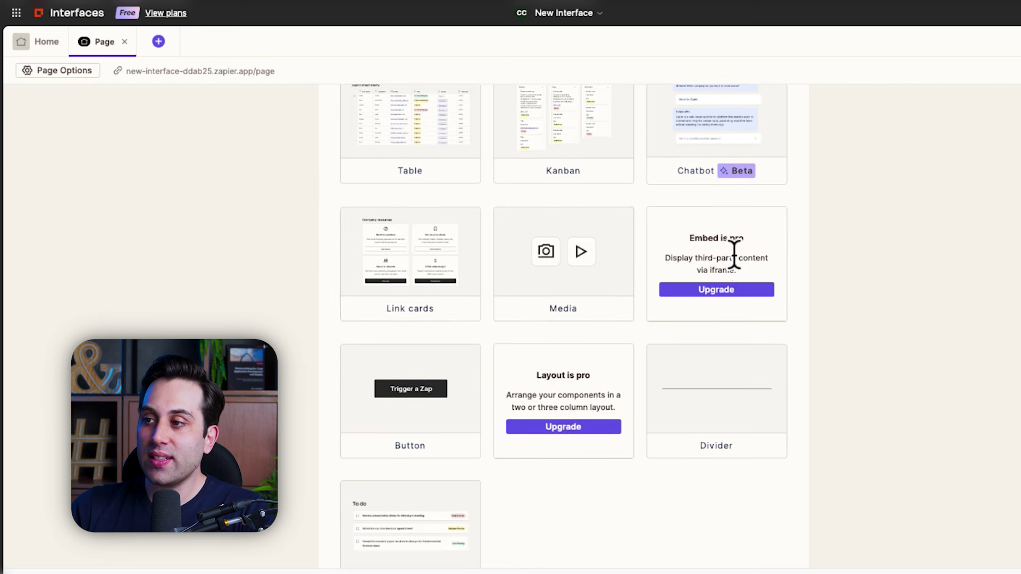
{"action": "scroll", "coordinate": [727, 269], "scroll_direction": "down", "scroll_amount": 3}
{"action": "scroll", "coordinate": [477, 335], "scroll_direction": "down", "scroll_amount": 2}
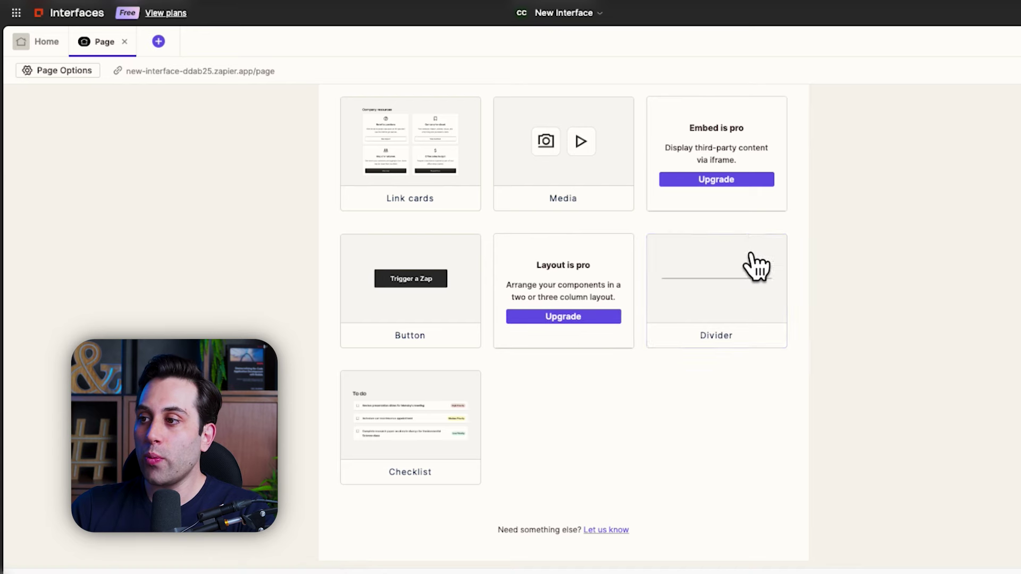
{"action": "scroll", "coordinate": [467, 417], "scroll_direction": "down", "scroll_amount": 1}
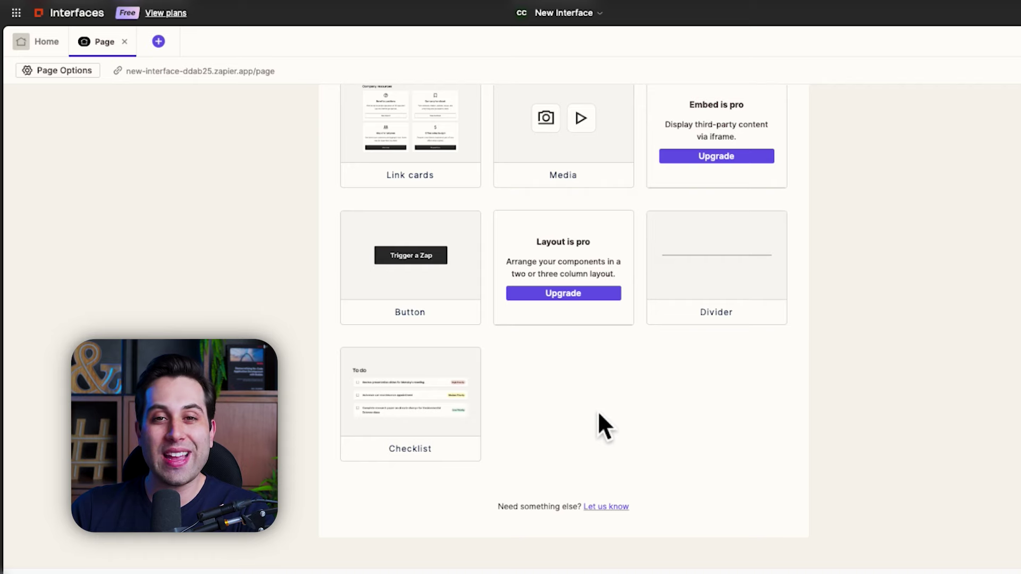
{"action": "scroll", "coordinate": [586, 414], "scroll_direction": "up", "scroll_amount": 7}
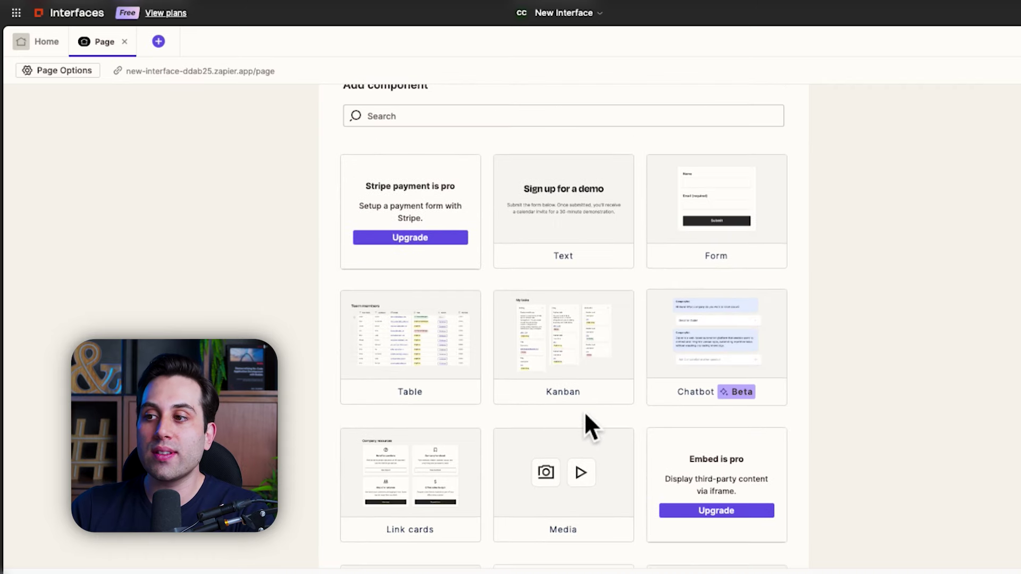
{"action": "scroll", "coordinate": [585, 415], "scroll_direction": "up", "scroll_amount": 1}
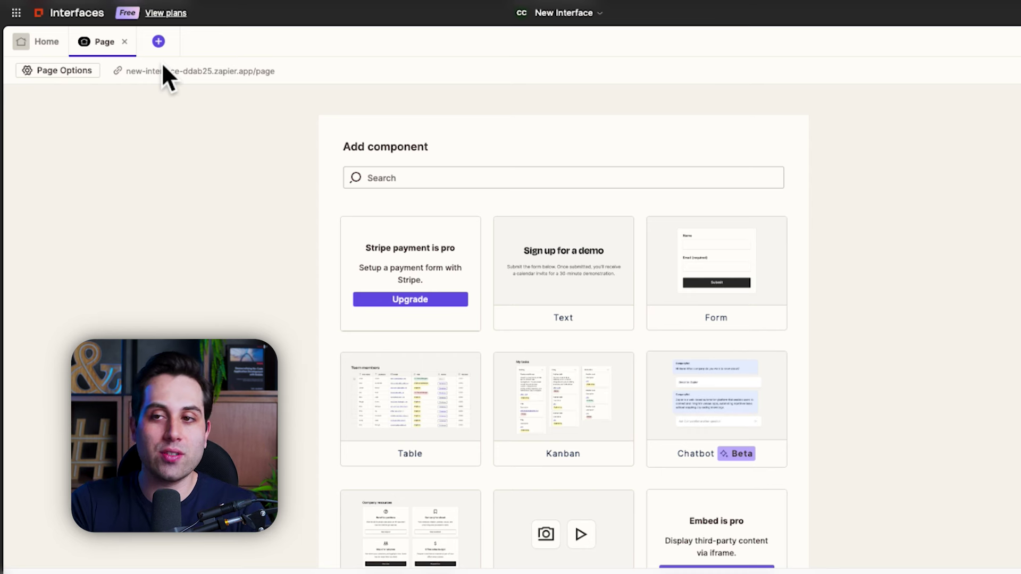
{"action": "scroll", "coordinate": [796, 275], "scroll_direction": "down", "scroll_amount": 3}
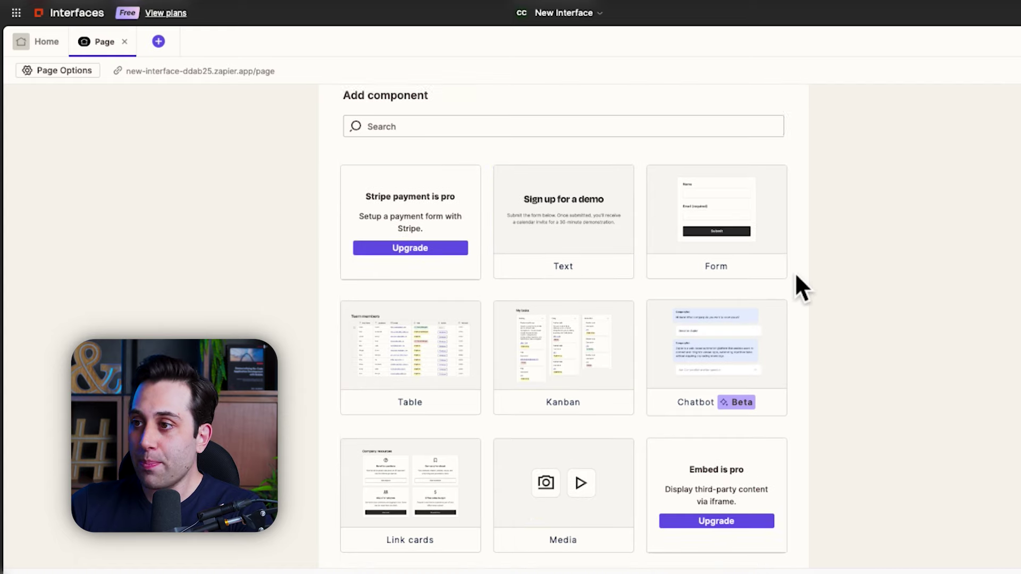
{"action": "scroll", "coordinate": [796, 274], "scroll_direction": "down", "scroll_amount": 8}
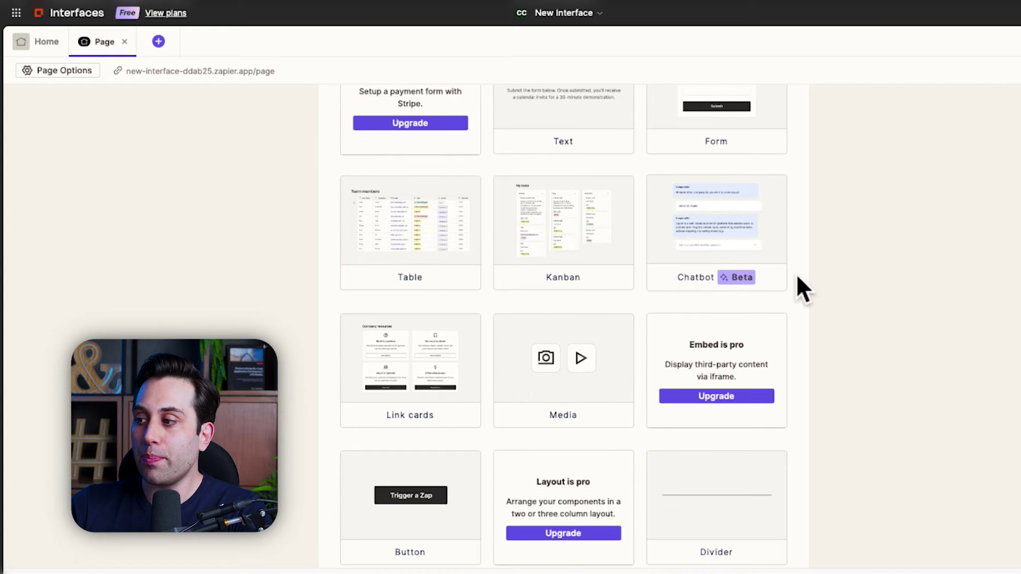
{"action": "scroll", "coordinate": [796, 276], "scroll_direction": "up", "scroll_amount": 10}
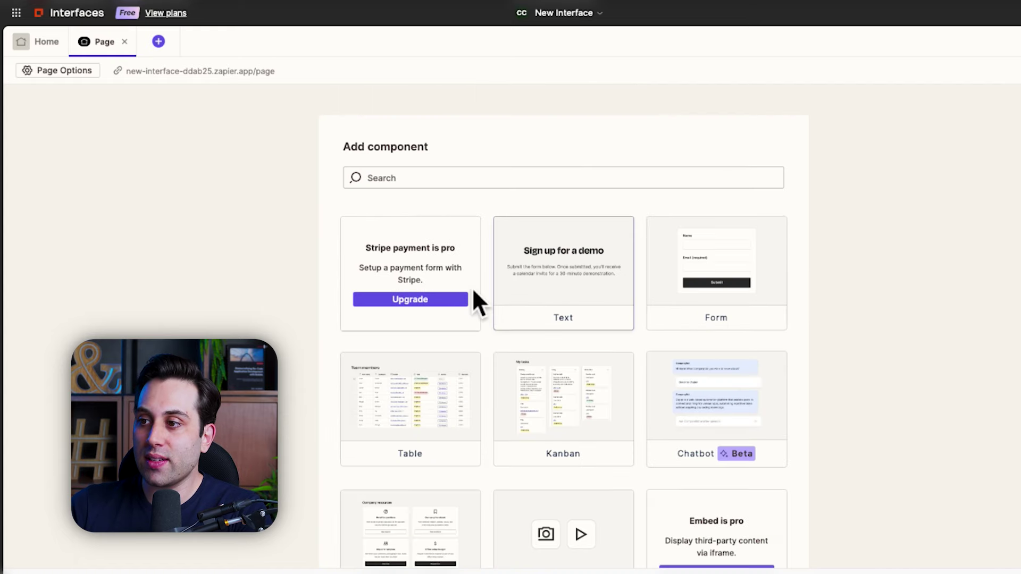
Step: Add a Text block titled 'Sign up for a demo' and rework its '#' heading marker
{"action": "left_click", "coordinate": [566, 268]}
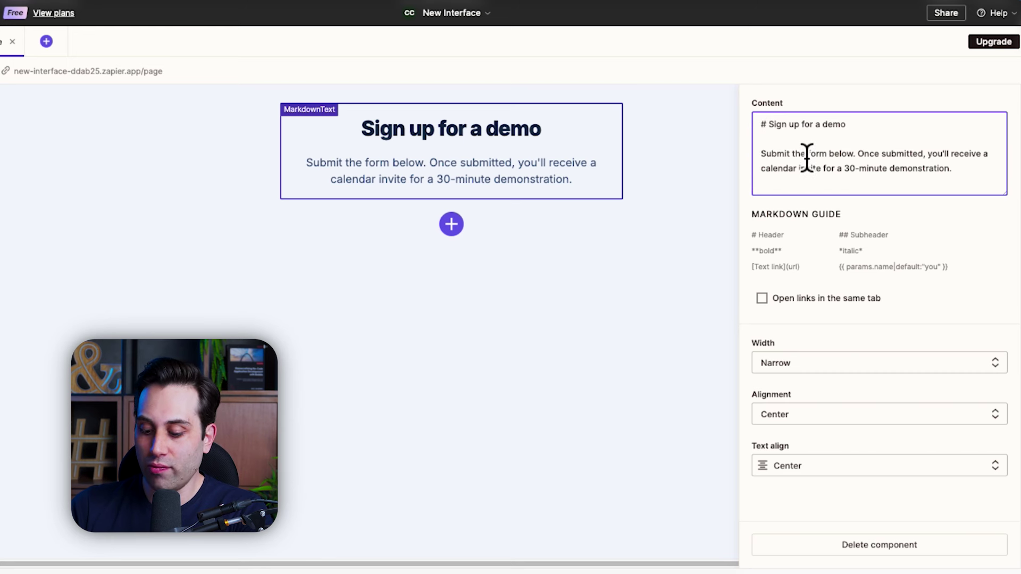
{"action": "key", "text": "BackSpace"}
{"action": "key", "text": "BackSpace"}
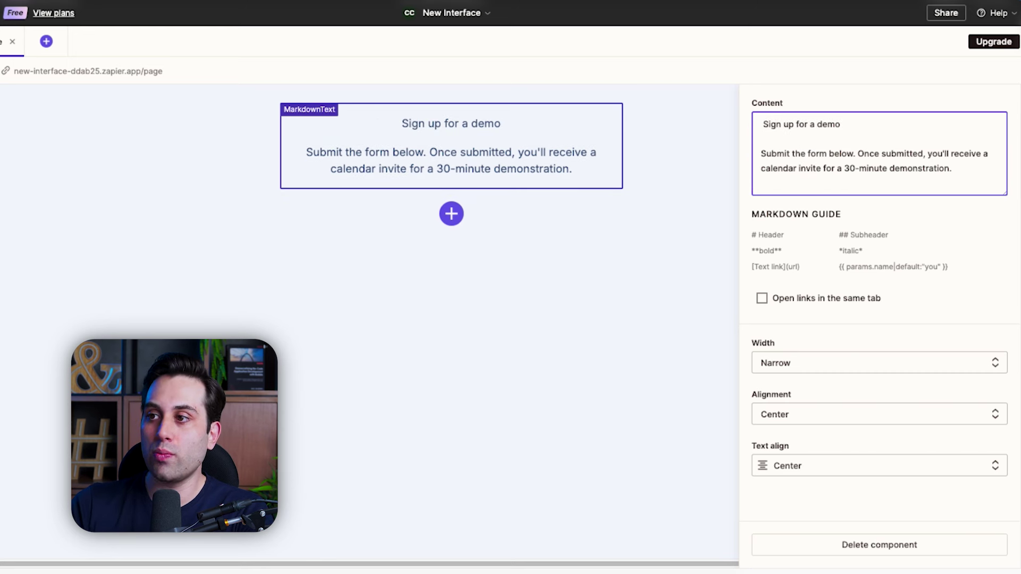
{"action": "type", "text": "#"}
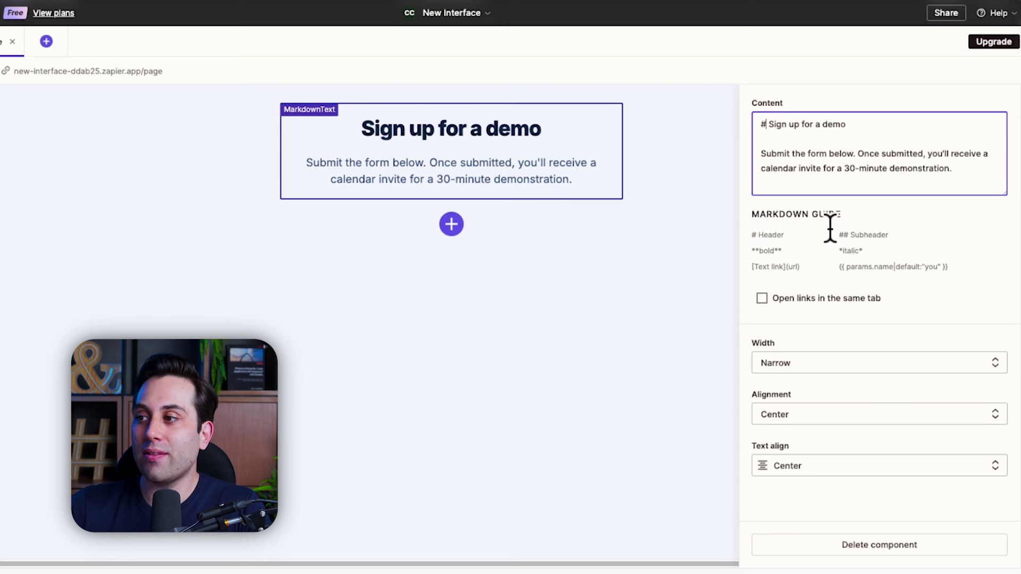
{"action": "double_click", "coordinate": [754, 234]}
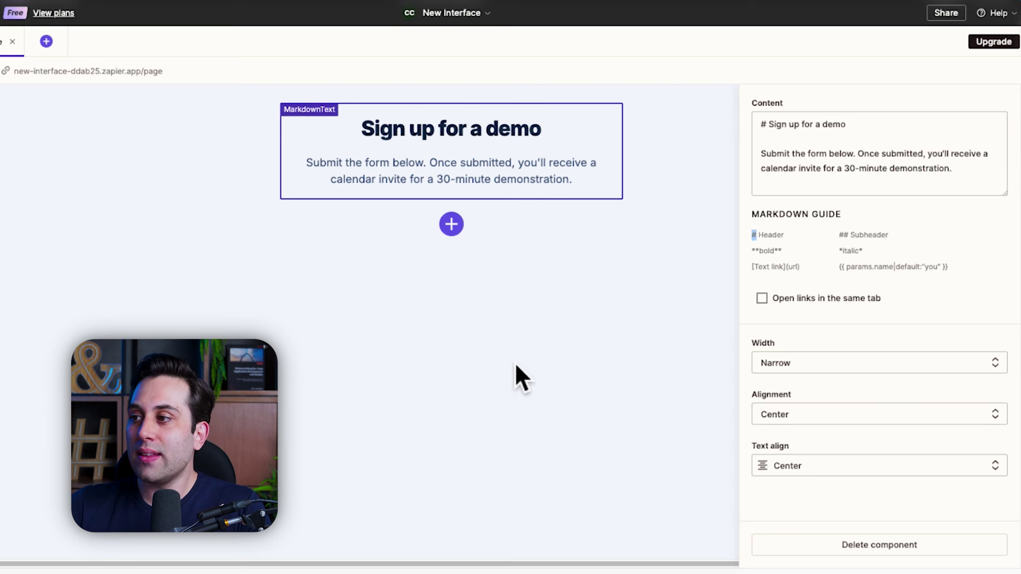
{"action": "double_click", "coordinate": [764, 125]}
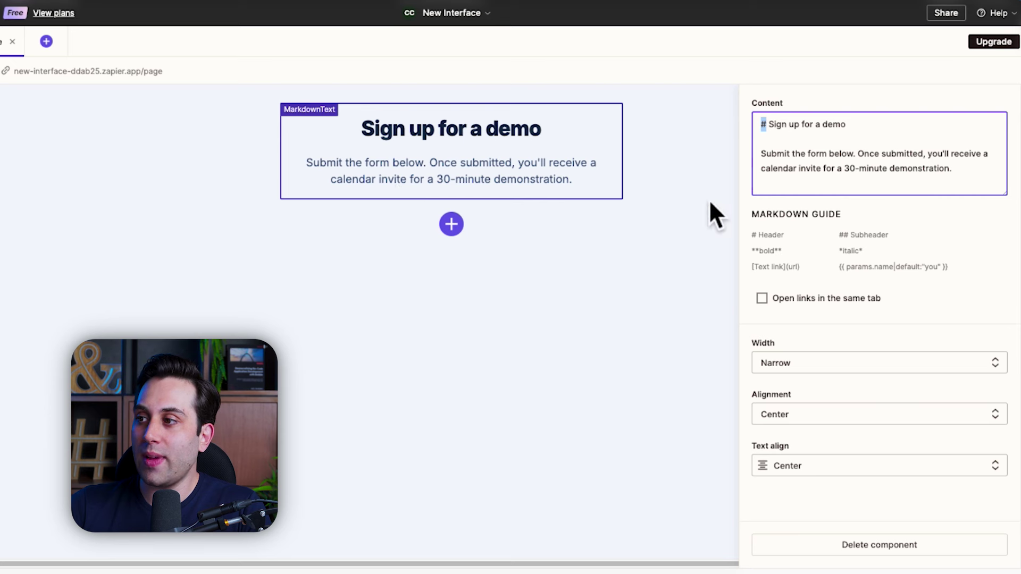
{"action": "left_click", "coordinate": [760, 263]}
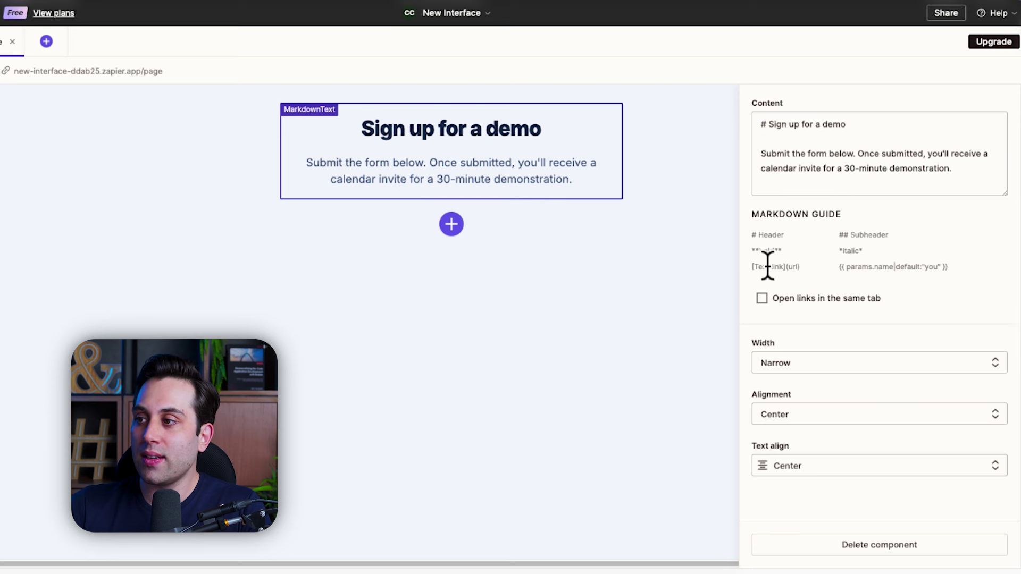
Step: Try the **bold** Markdown example from the guide in the content, then remove it
{"action": "left_click_drag", "start_coordinate": [755, 259], "coordinate": [787, 251]}
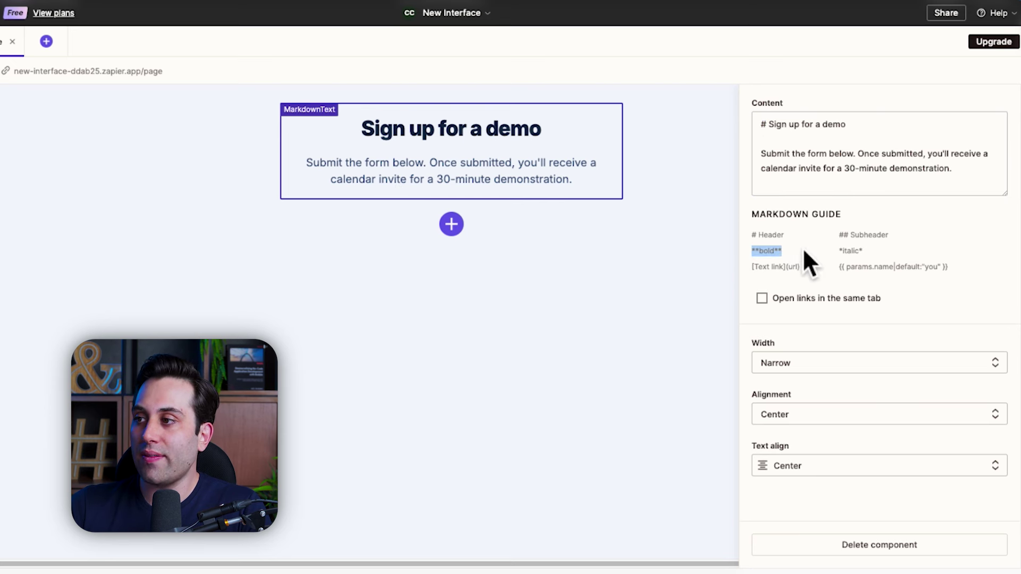
{"action": "type", "text": "**bold**"}
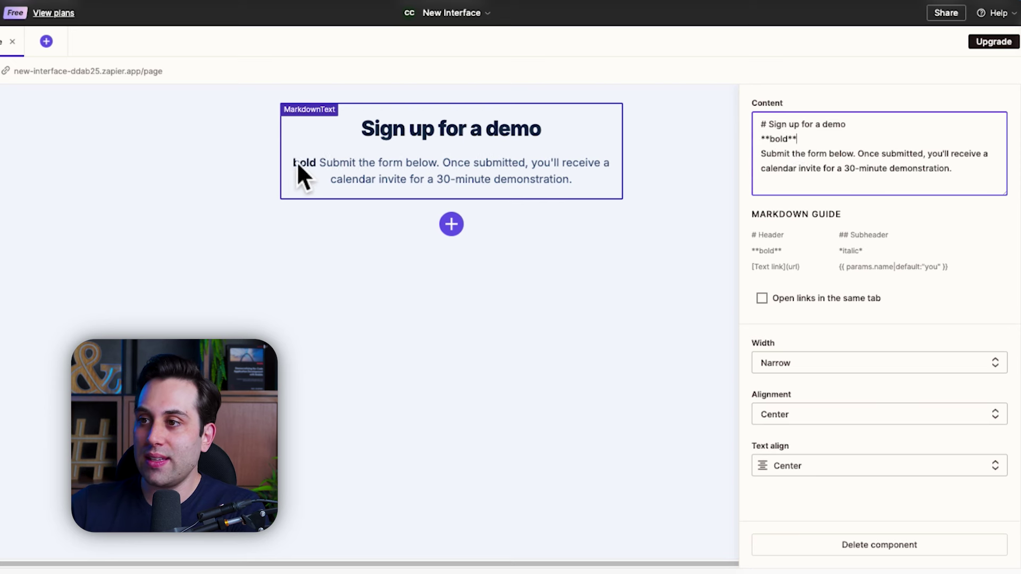
{"action": "left_click_drag", "start_coordinate": [813, 139], "coordinate": [759, 139]}
{"action": "key", "text": "BackSpace"}
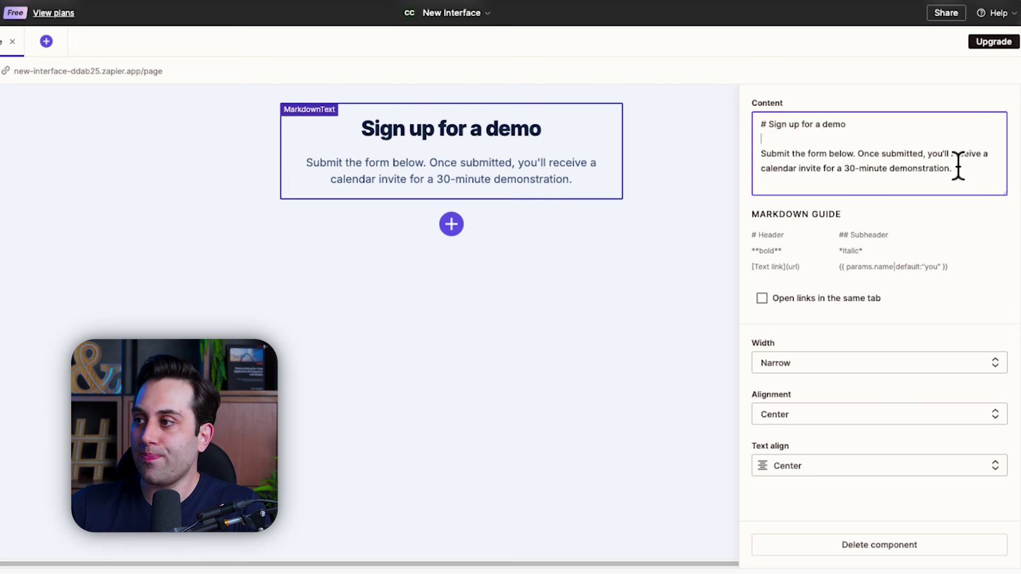
Step: Replace the description paragraph with 'Change the copy here...'
{"action": "left_click", "coordinate": [971, 175]}
{"action": "left_click_drag", "start_coordinate": [971, 175], "coordinate": [759, 159]}
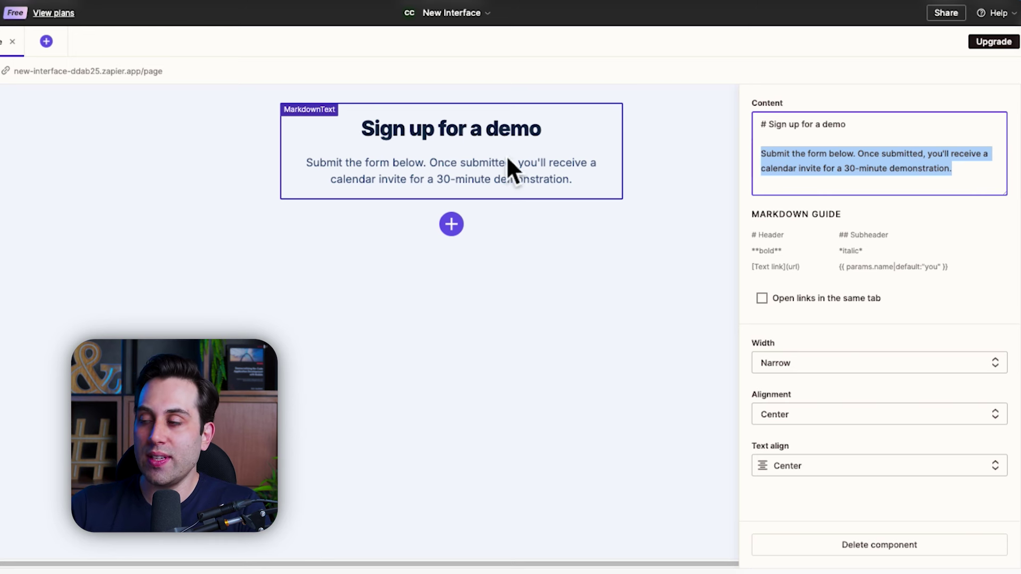
{"action": "type", "text": "Chang"}
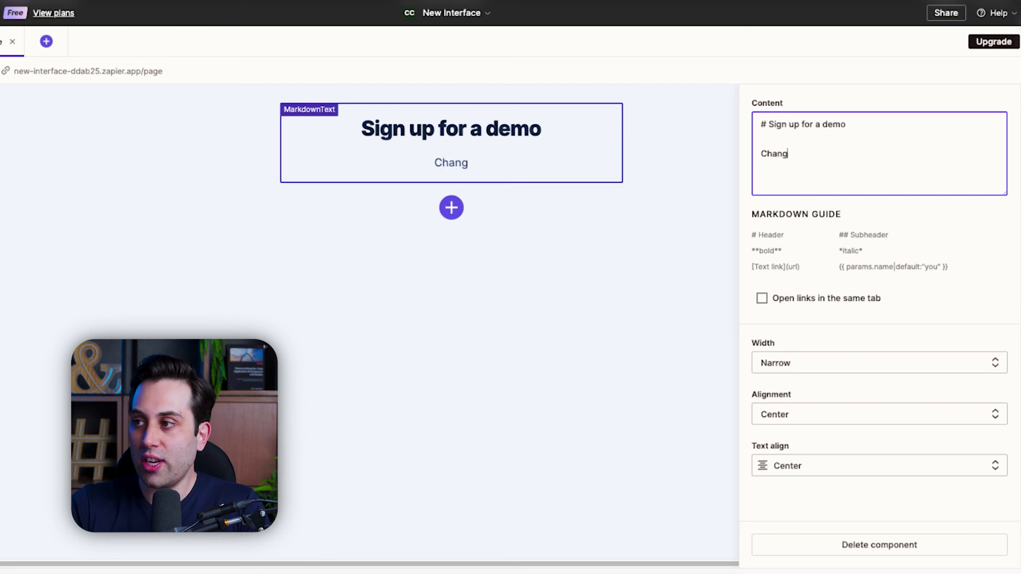
{"action": "type", "text": "e the copy here..."}
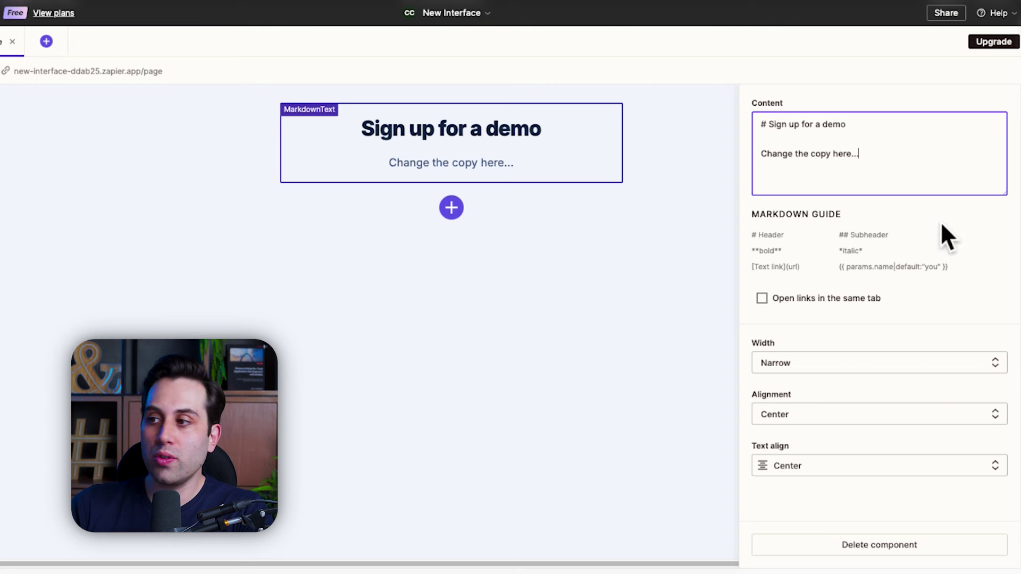
Step: Set the Sign up for a demo text block to Wide width and Right placement
{"action": "left_click", "coordinate": [810, 364]}
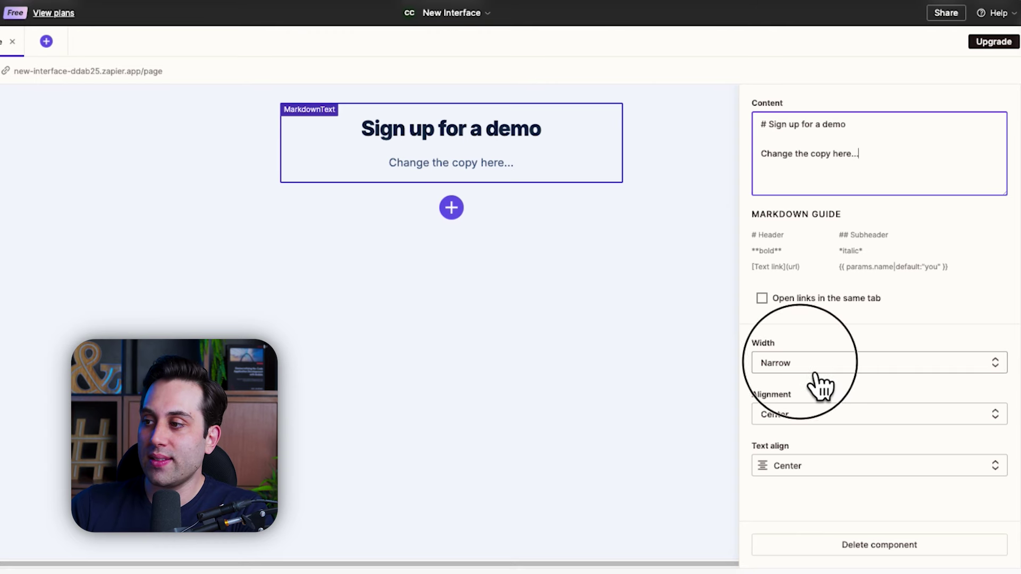
{"action": "left_click", "coordinate": [876, 420]}
{"action": "left_click", "coordinate": [850, 369]}
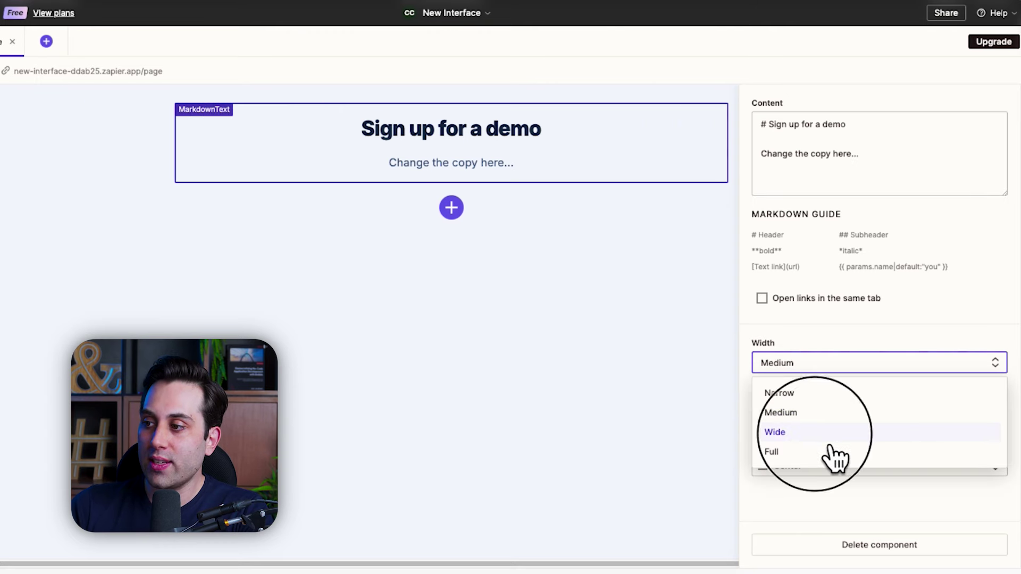
{"action": "left_click", "coordinate": [828, 435]}
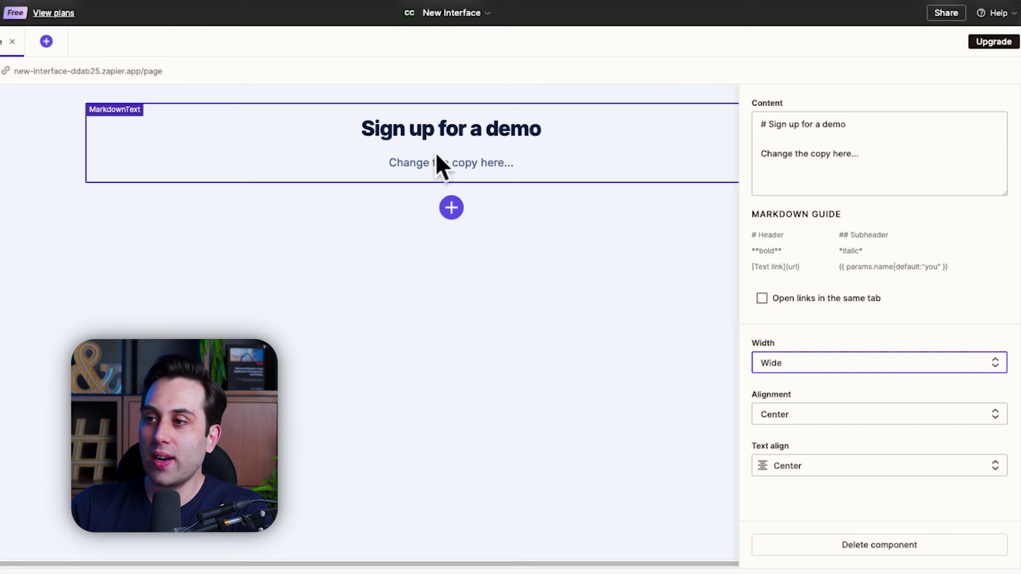
{"action": "left_click", "coordinate": [848, 421]}
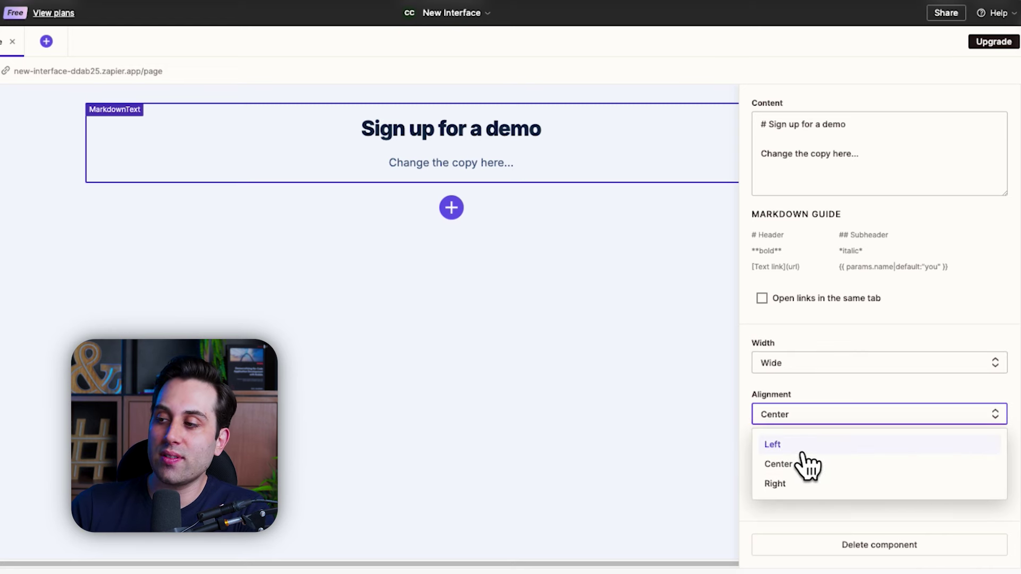
{"action": "left_click", "coordinate": [800, 451]}
{"action": "left_click", "coordinate": [836, 421]}
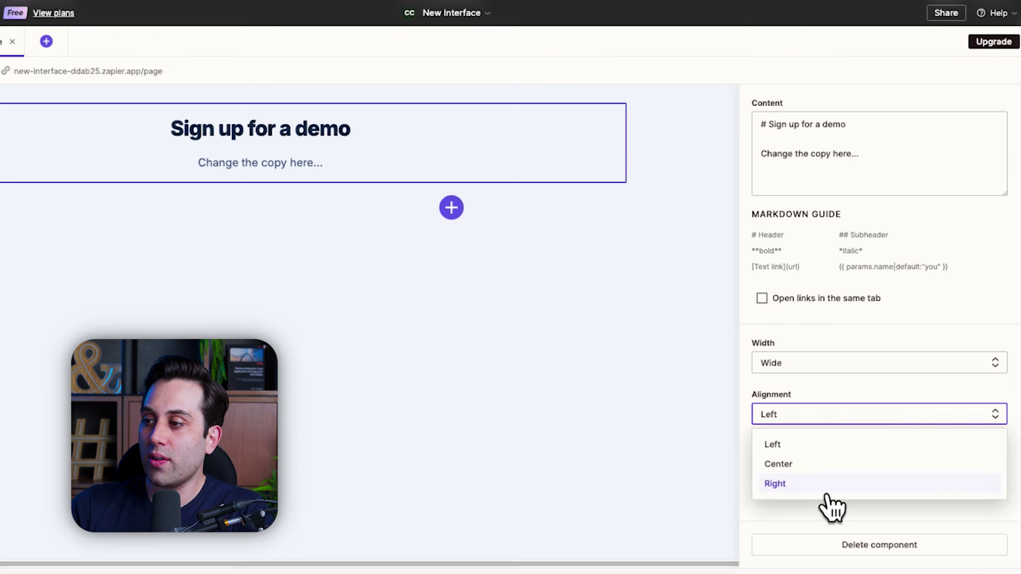
{"action": "left_click", "coordinate": [822, 485]}
Step: Set the text inside the block to left alignment
{"action": "left_click", "coordinate": [824, 472]}
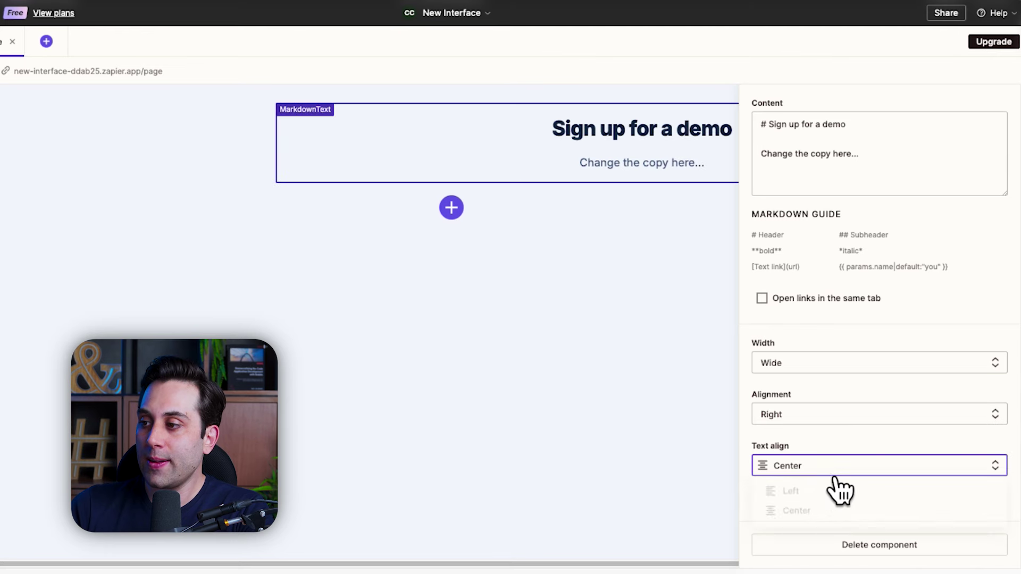
{"action": "left_click", "coordinate": [809, 497]}
{"action": "left_click", "coordinate": [847, 467]}
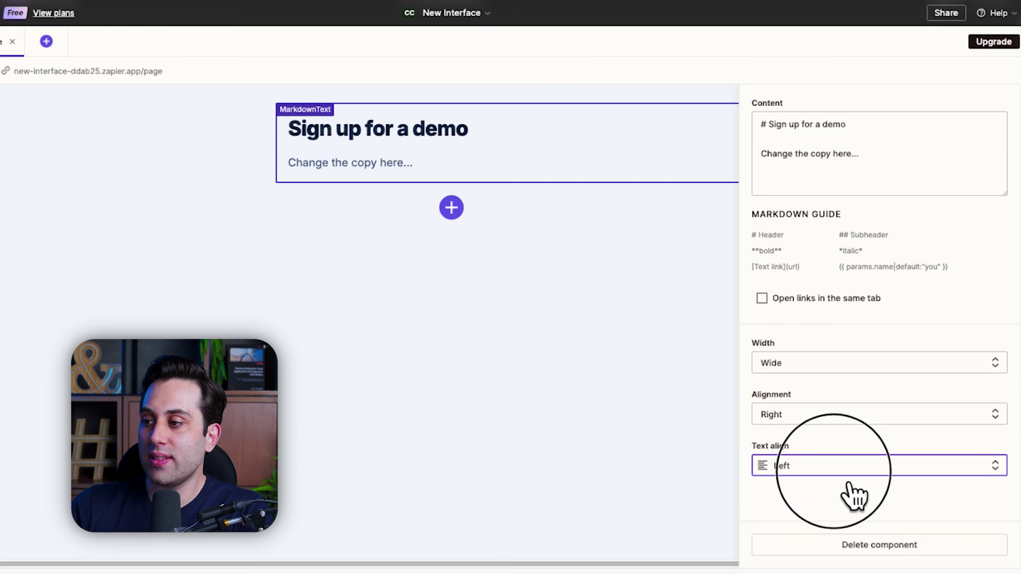
{"action": "left_click", "coordinate": [848, 512]}
{"action": "left_click", "coordinate": [849, 472]}
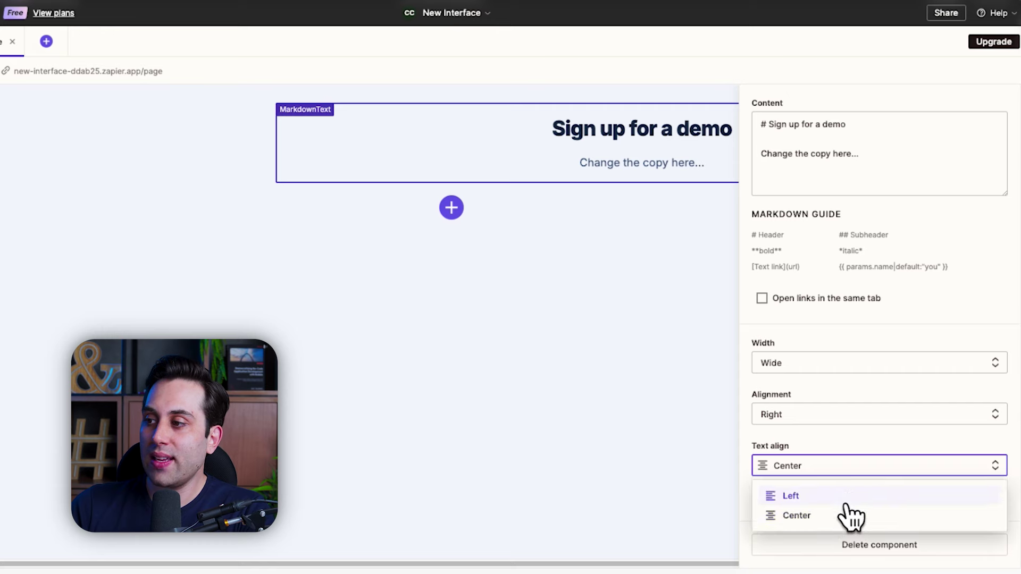
{"action": "left_click", "coordinate": [846, 494]}
Step: Reselect the text block and start deleting it with Delete component
{"action": "left_click", "coordinate": [520, 287]}
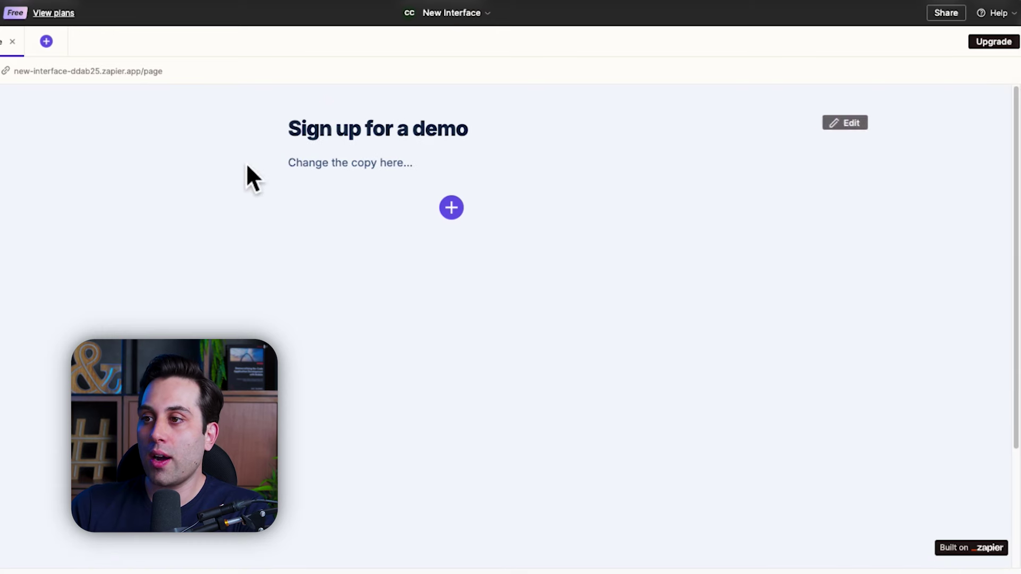
{"action": "left_click", "coordinate": [428, 165]}
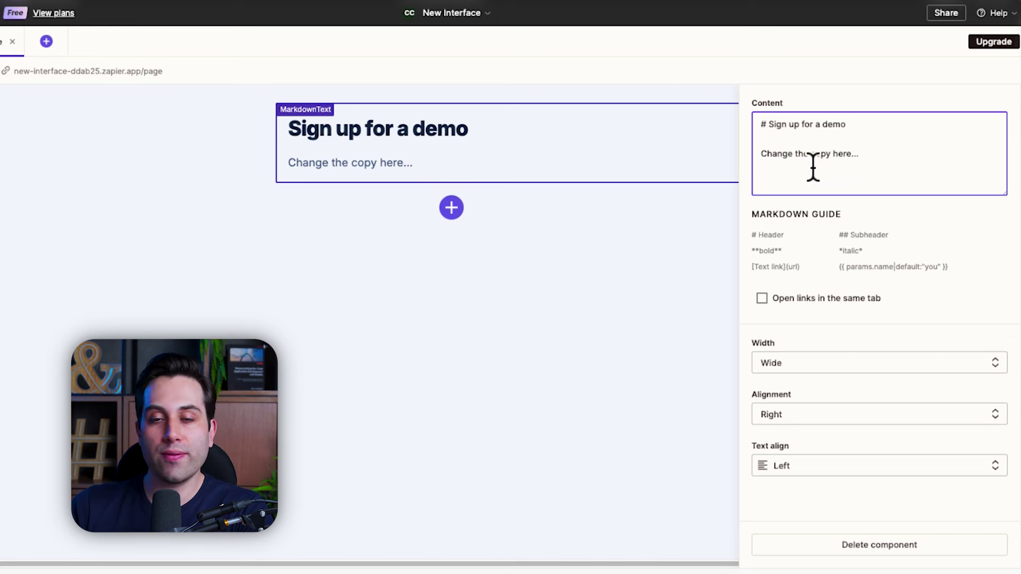
{"action": "right_click", "coordinate": [840, 275]}
{"action": "left_click", "coordinate": [833, 202]}
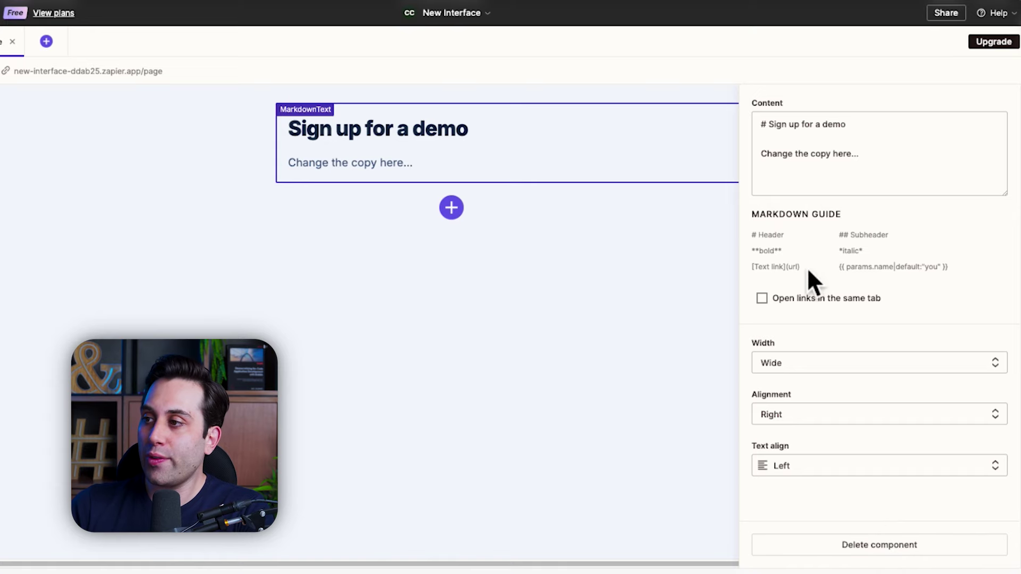
{"action": "left_click", "coordinate": [868, 553]}
Step: Confirm deleting the text block, add a Form, and create a new table for its data
{"action": "left_click", "coordinate": [330, 334]}
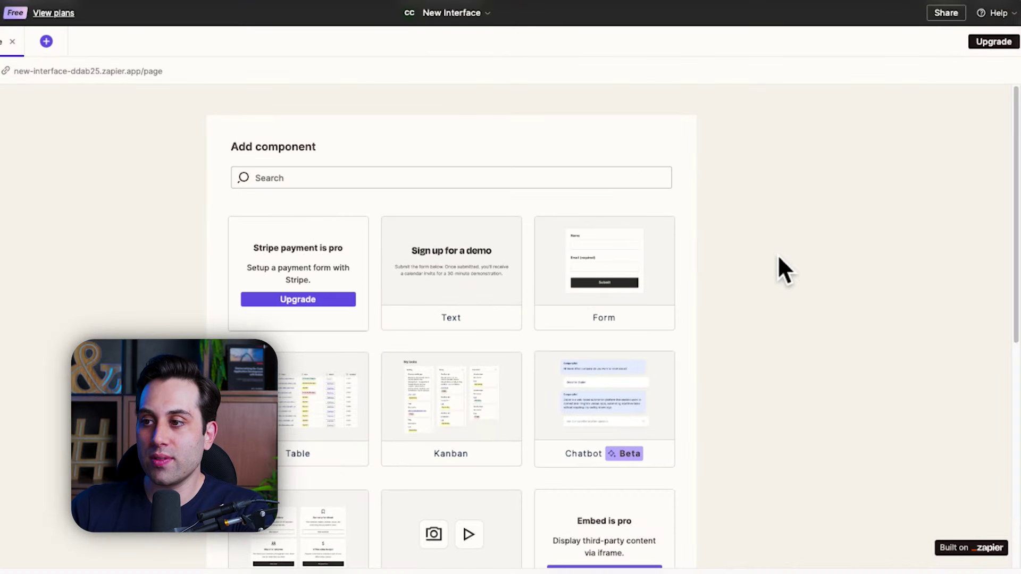
{"action": "left_click", "coordinate": [616, 282]}
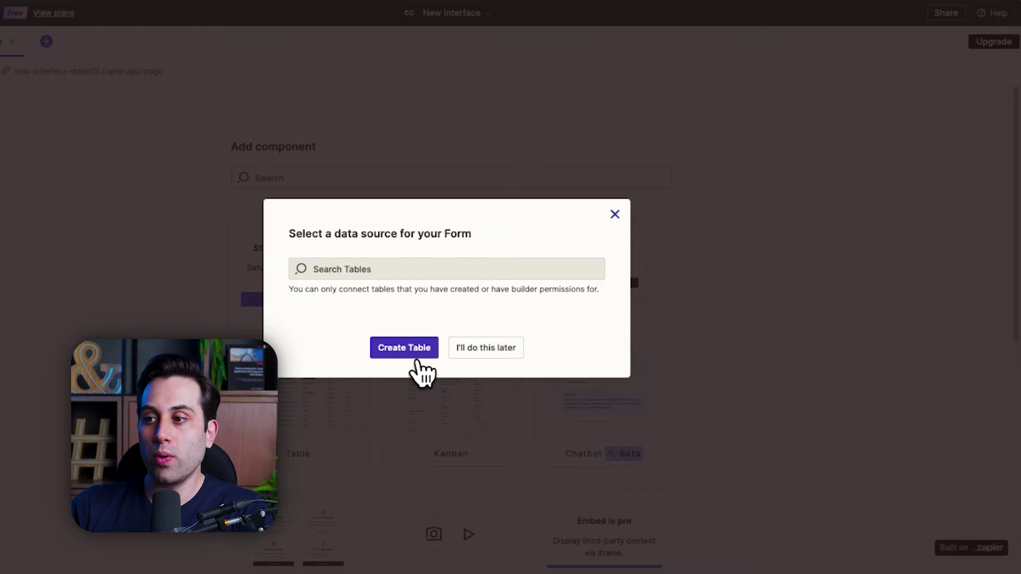
{"action": "left_click", "coordinate": [408, 352]}
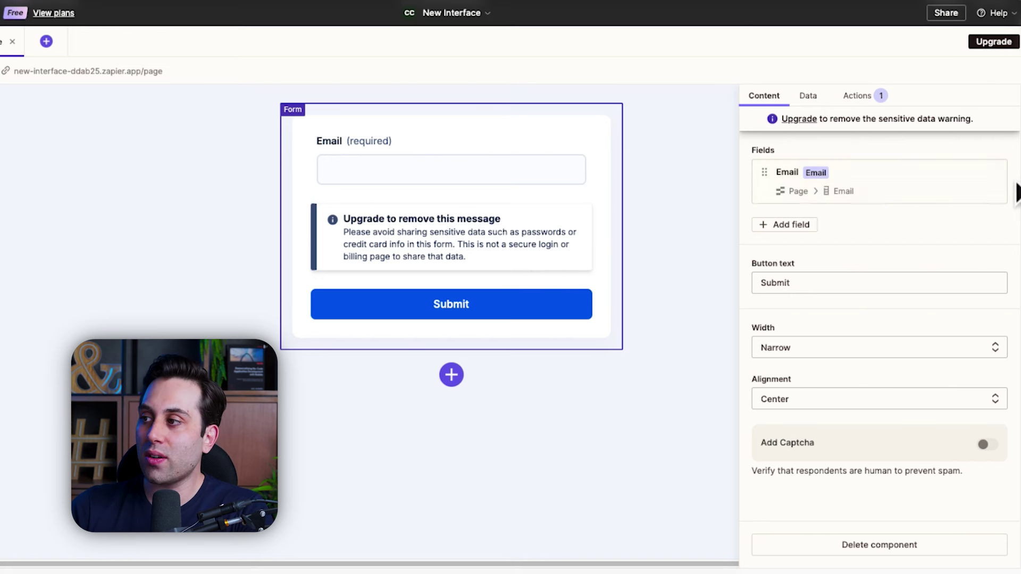
Step: Rename the Email field's column to Name and keep its type as Short text
{"action": "left_click", "coordinate": [990, 176]}
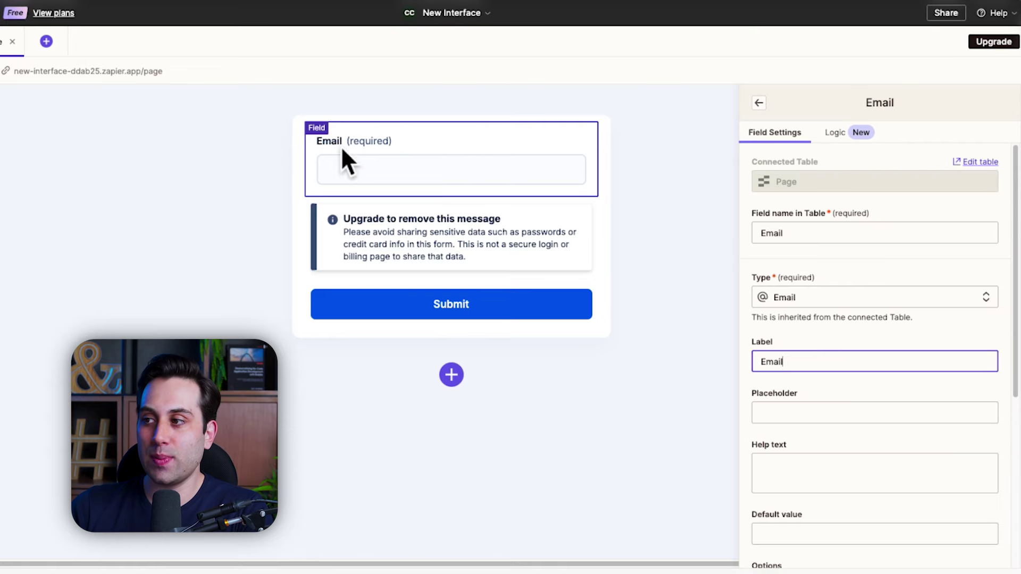
{"action": "double_click", "coordinate": [800, 234]}
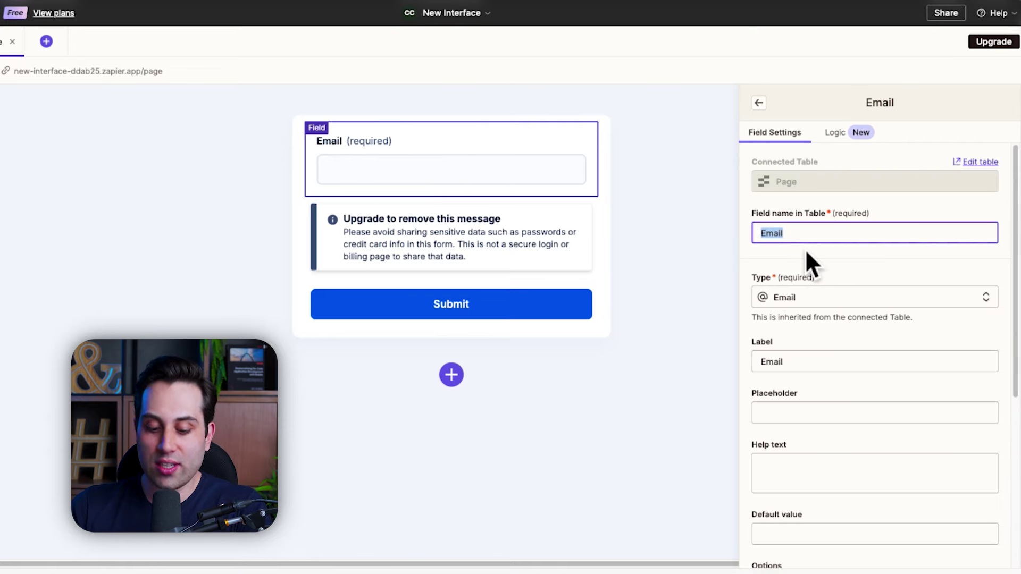
{"action": "type", "text": "Name"}
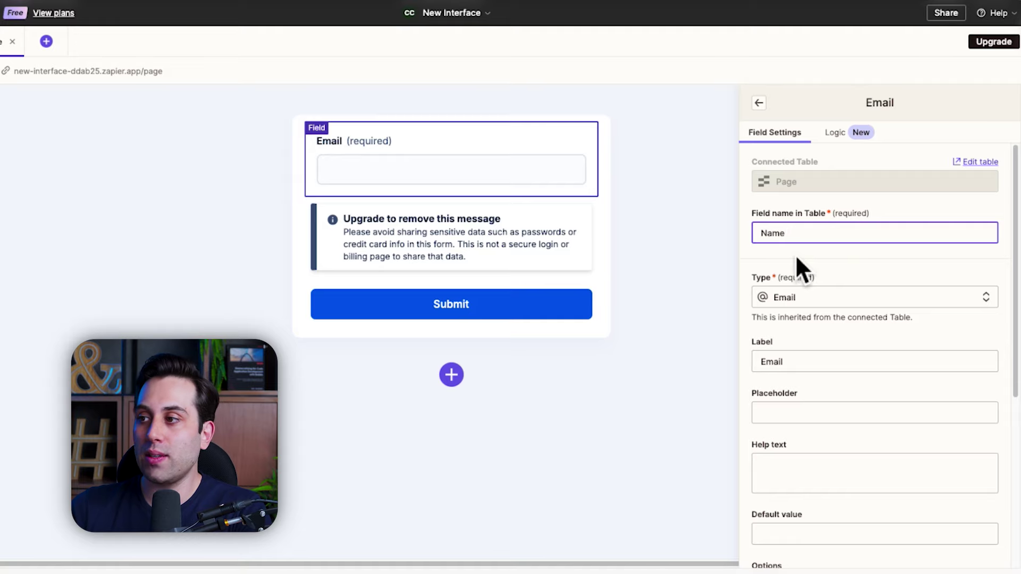
{"action": "left_click", "coordinate": [813, 259]}
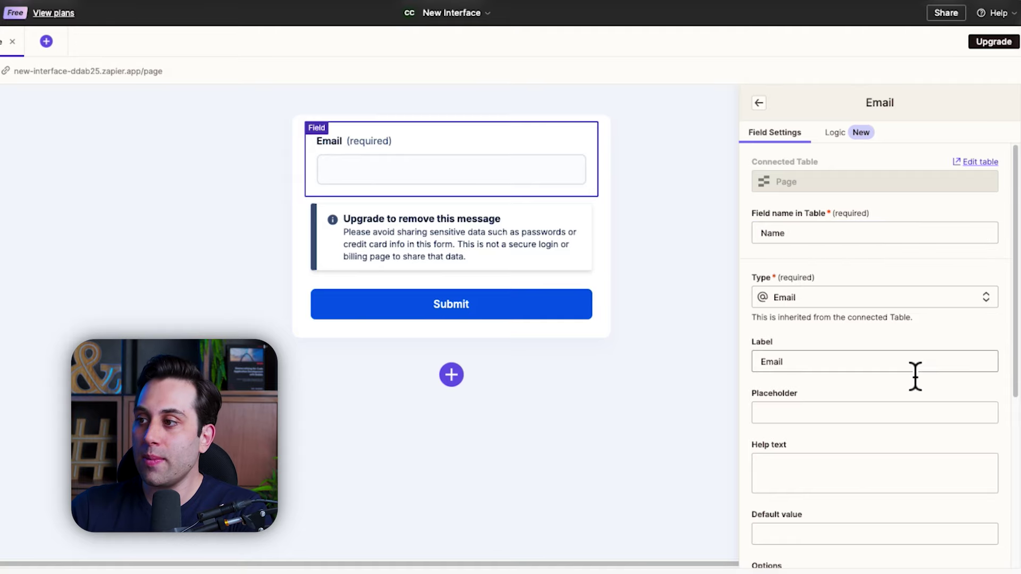
{"action": "left_click", "coordinate": [893, 297]}
{"action": "left_click", "coordinate": [879, 347]}
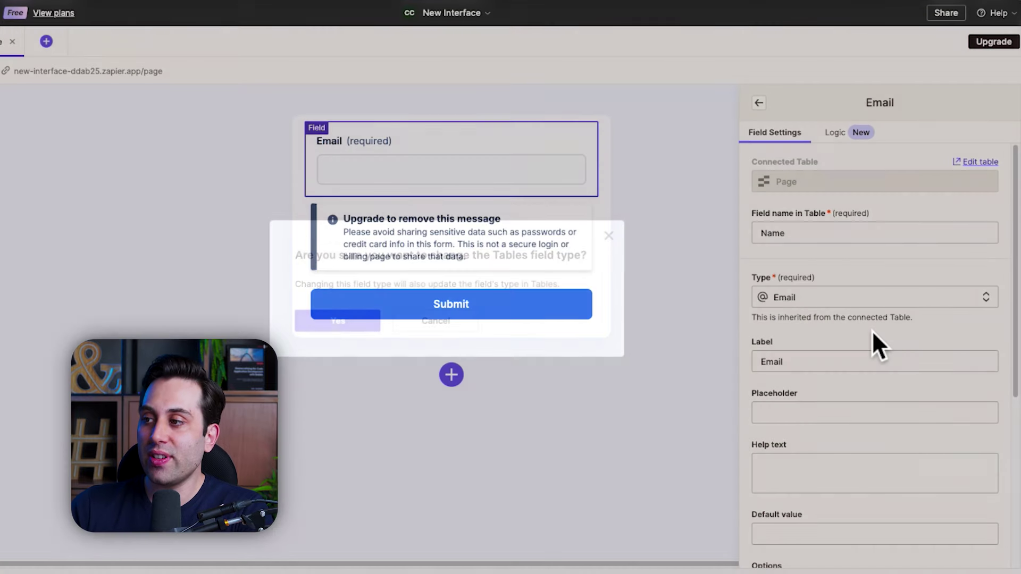
{"action": "left_click", "coordinate": [353, 325]}
{"action": "left_click", "coordinate": [859, 300]}
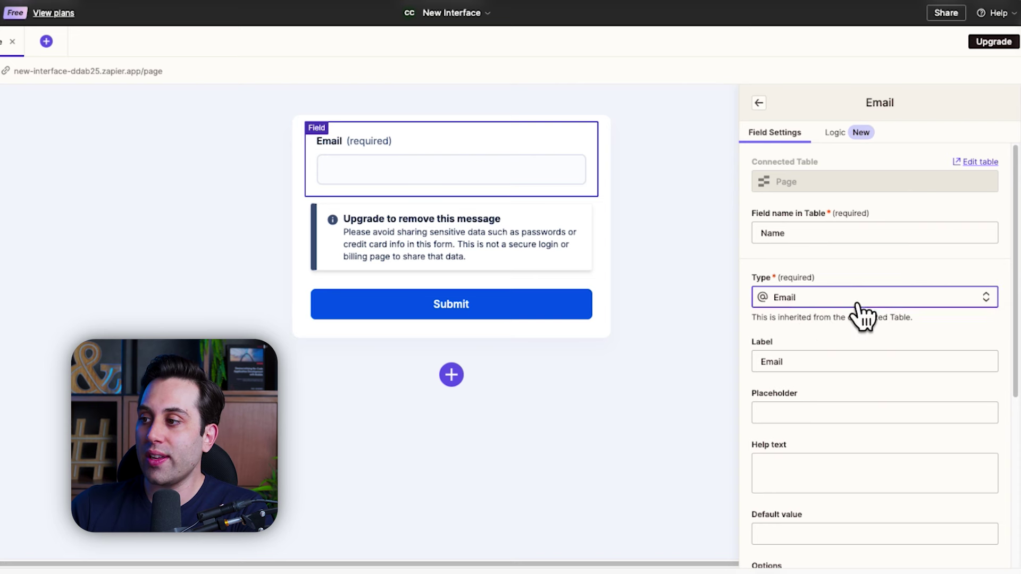
{"action": "scroll", "coordinate": [829, 380], "scroll_direction": "down", "scroll_amount": 2}
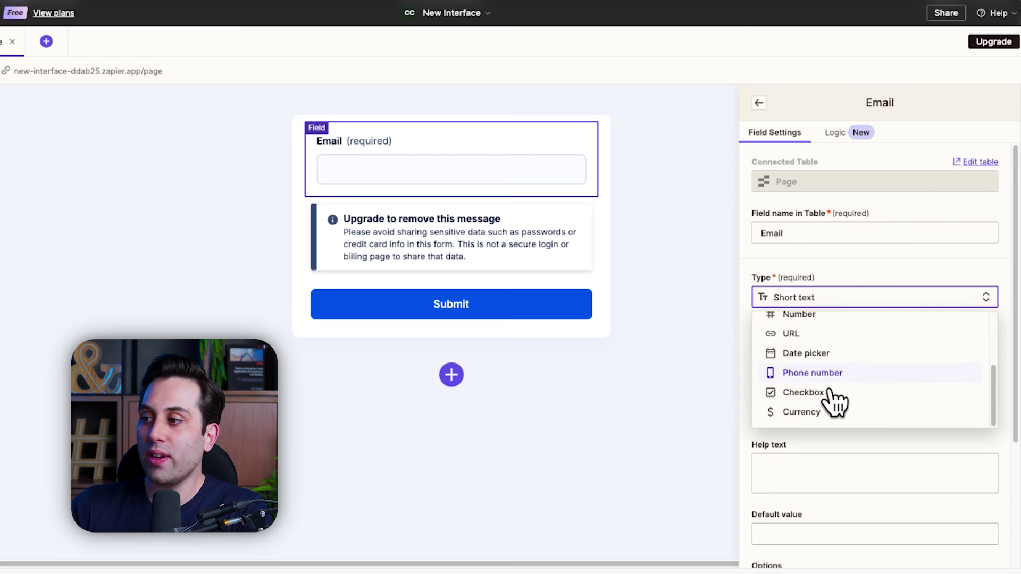
{"action": "left_click", "coordinate": [866, 297]}
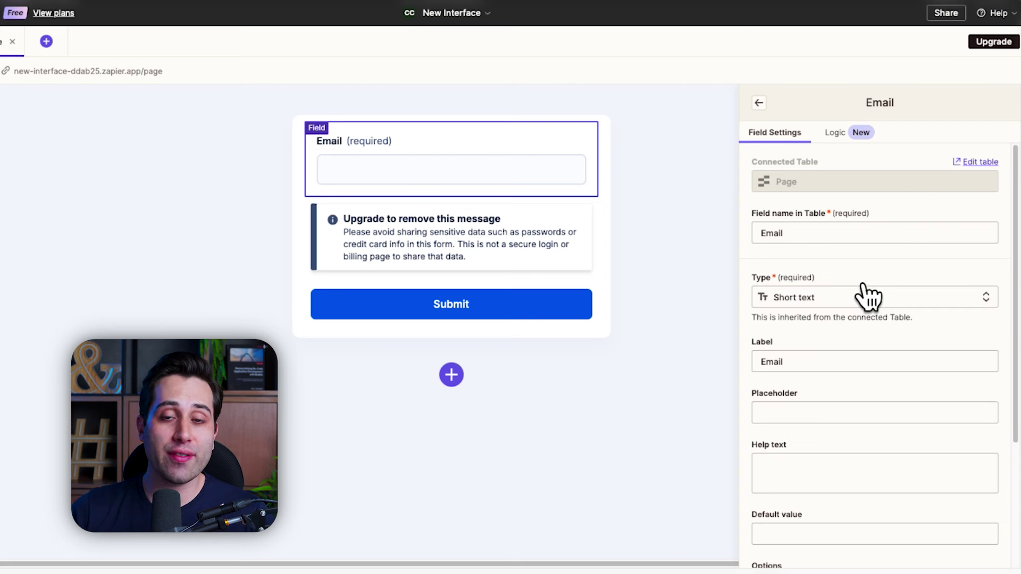
{"action": "left_click", "coordinate": [821, 297]}
{"action": "left_click", "coordinate": [851, 468]}
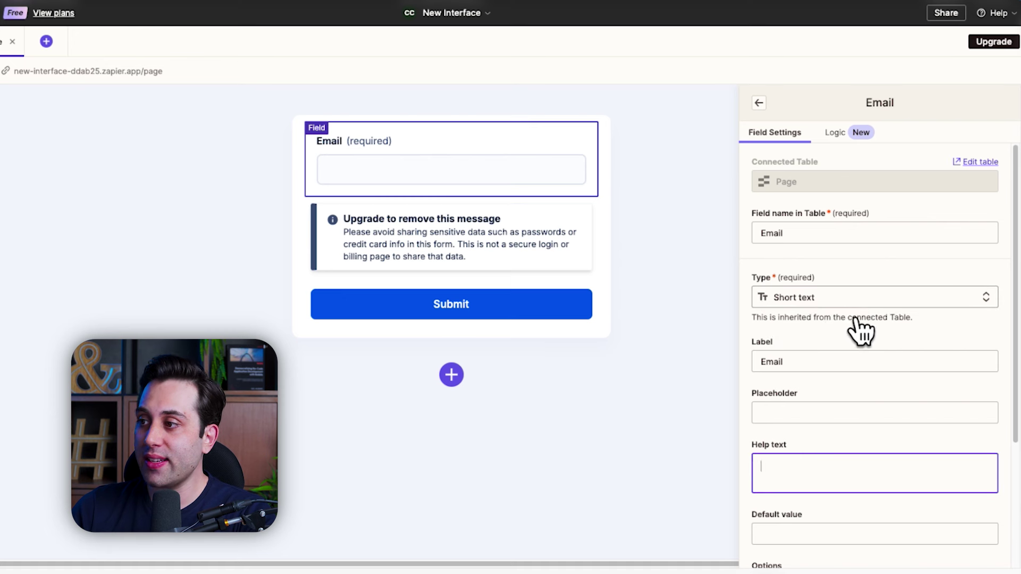
Step: Relabel the field Name, reveal its reference ID, and close the field settings
{"action": "double_click", "coordinate": [771, 364]}
{"action": "type", "text": "Name"}
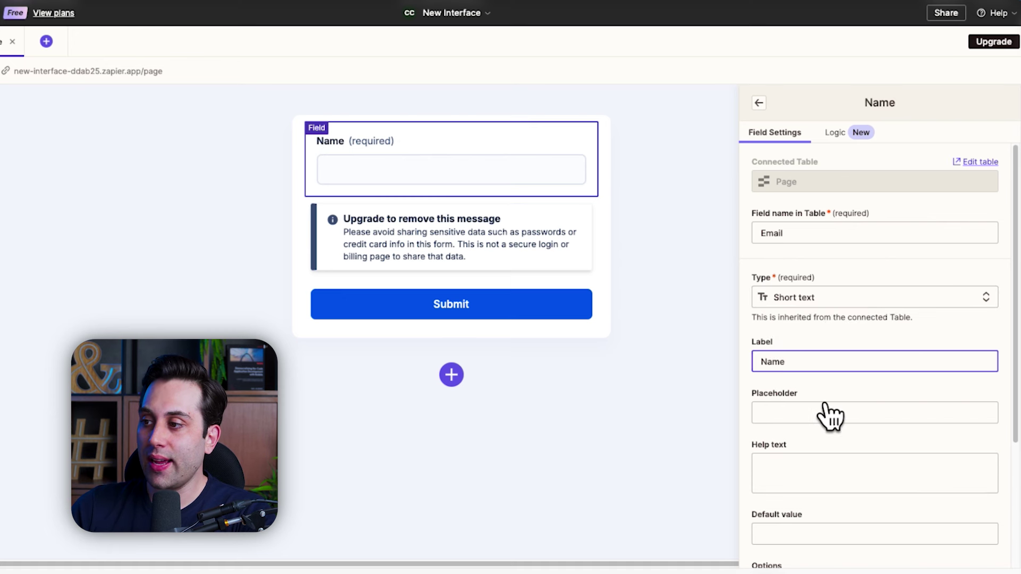
{"action": "left_click", "coordinate": [796, 420]}
{"action": "scroll", "coordinate": [805, 409], "scroll_direction": "down", "scroll_amount": 3}
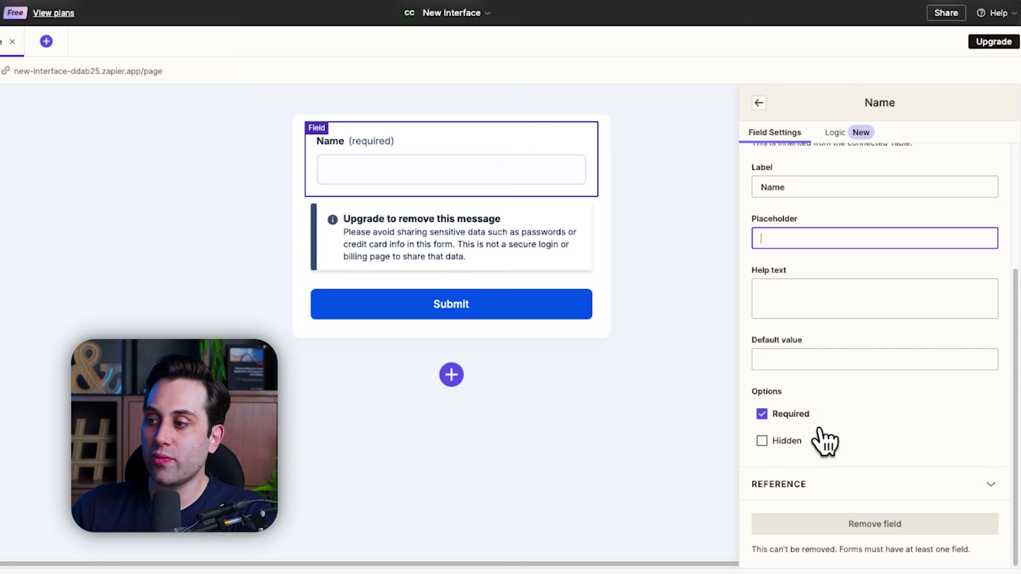
{"action": "left_click", "coordinate": [841, 498]}
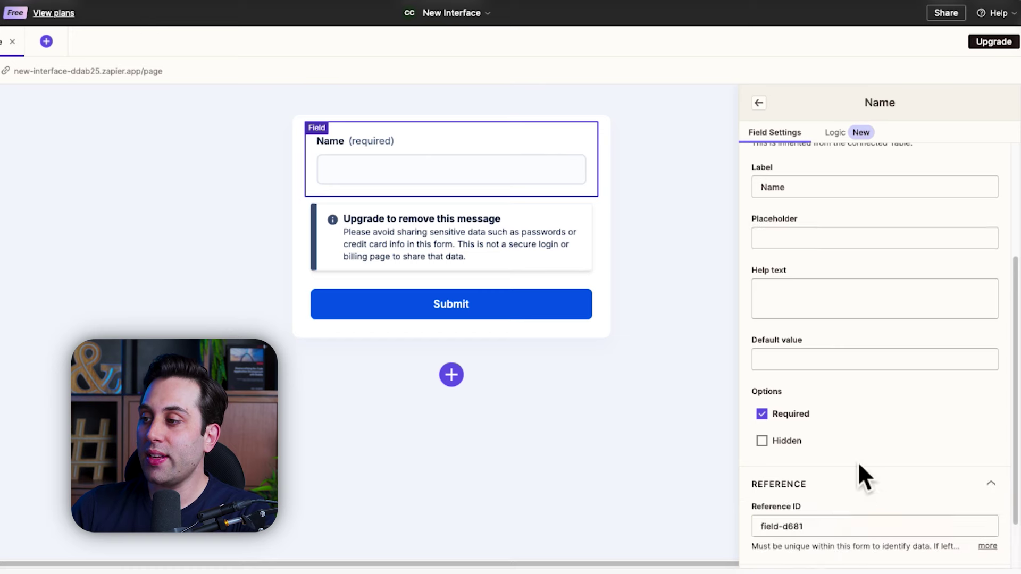
{"action": "scroll", "coordinate": [859, 468], "scroll_direction": "down", "scroll_amount": 1}
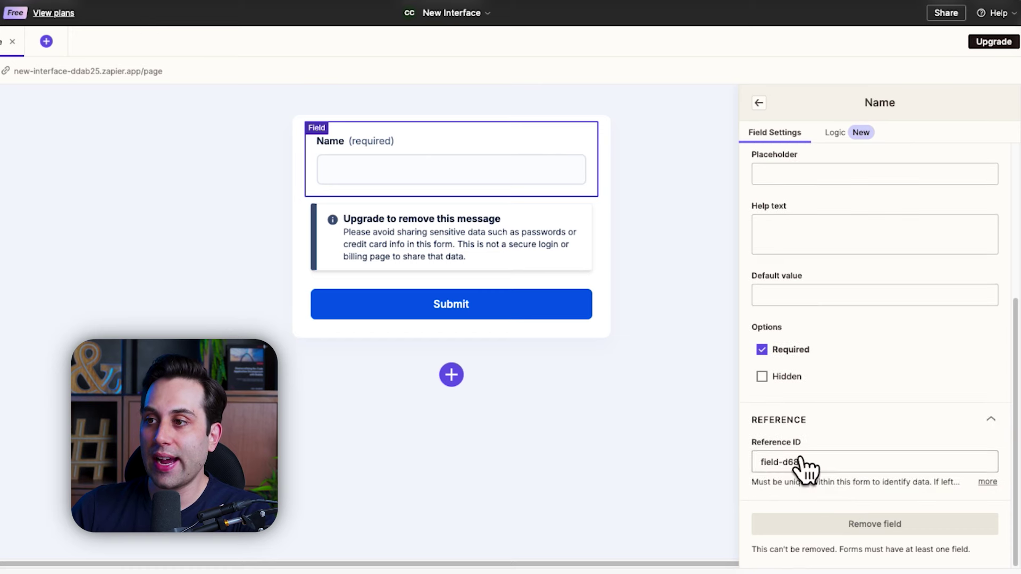
{"action": "scroll", "coordinate": [851, 298], "scroll_direction": "up", "scroll_amount": 5}
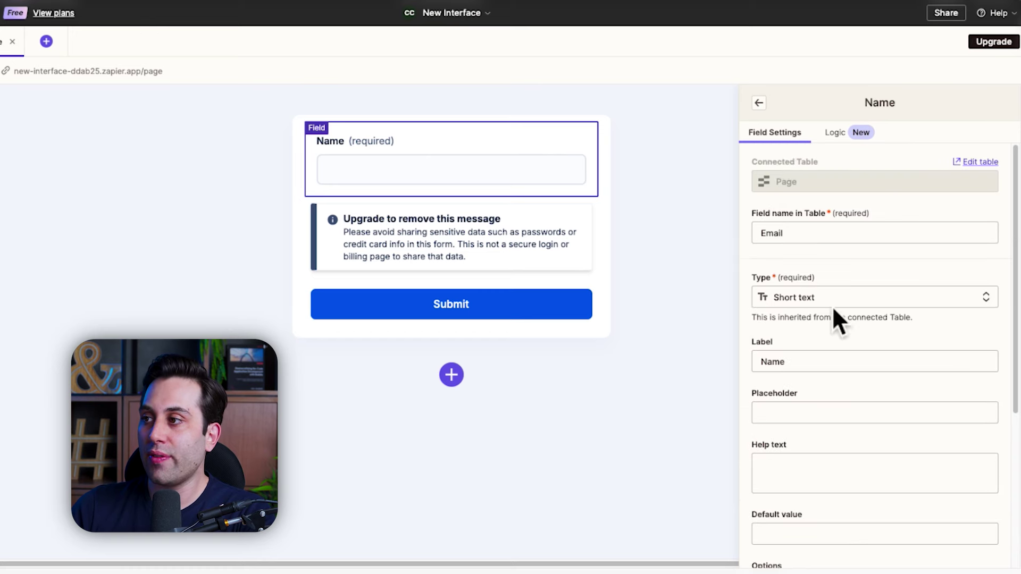
{"action": "left_click", "coordinate": [766, 106]}
{"action": "key", "text": "Escape"}
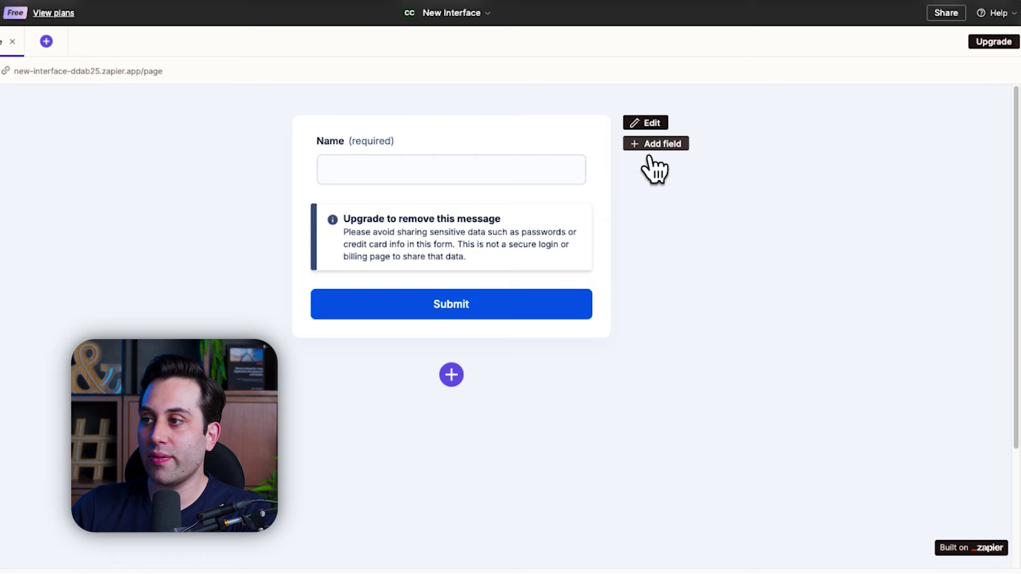
Step: Add a short-text field called Example below Name, stored in a new Test column
{"action": "left_click", "coordinate": [671, 146]}
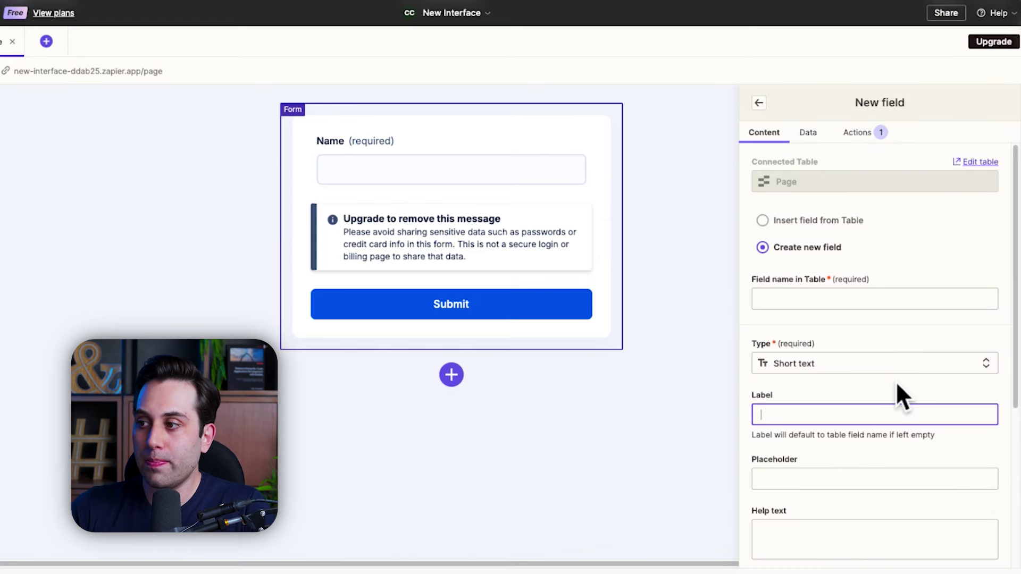
{"action": "type", "text": "Example"}
{"action": "scroll", "coordinate": [872, 442], "scroll_direction": "down", "scroll_amount": 5}
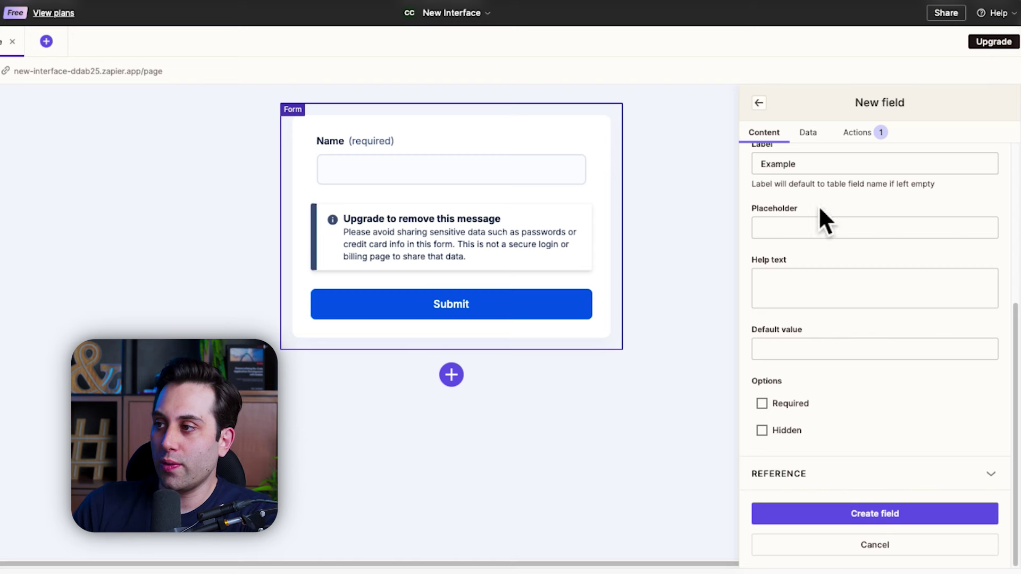
{"action": "left_click", "coordinate": [882, 519]}
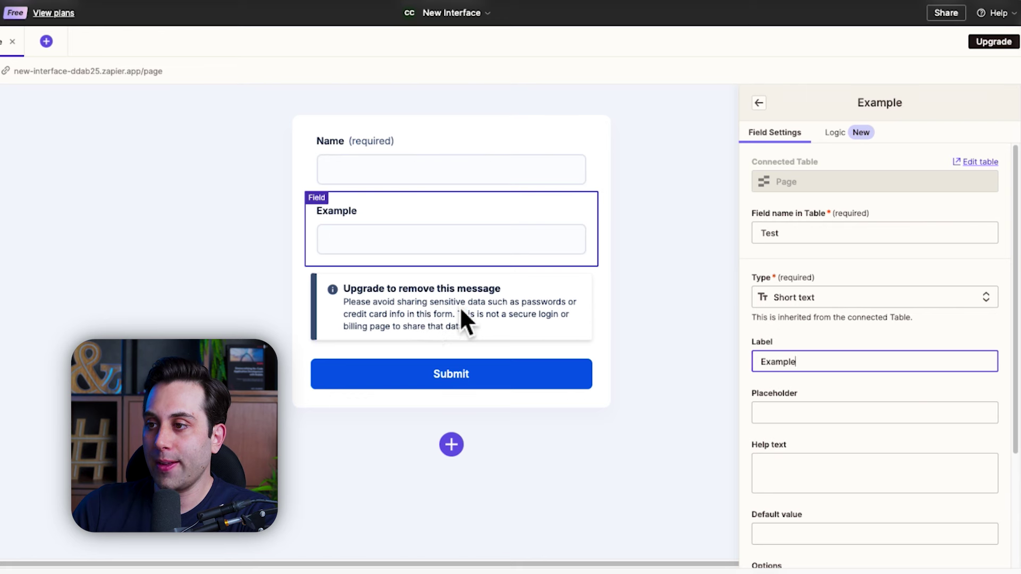
{"action": "left_click", "coordinate": [550, 315]}
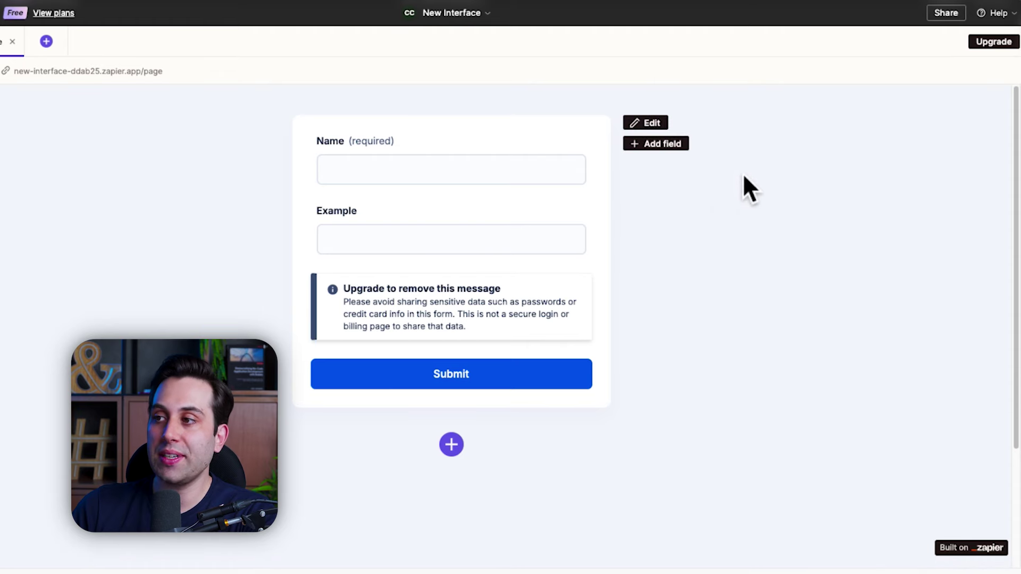
Step: Check the form's response table, then view its 'Form submitted!' notification action
{"action": "left_click", "coordinate": [651, 124]}
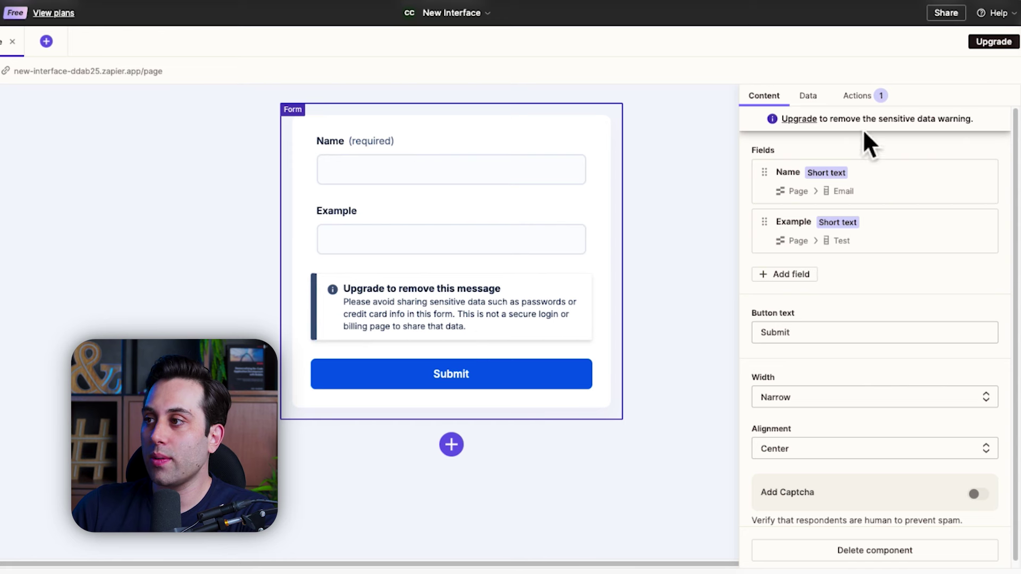
{"action": "left_click", "coordinate": [816, 101]}
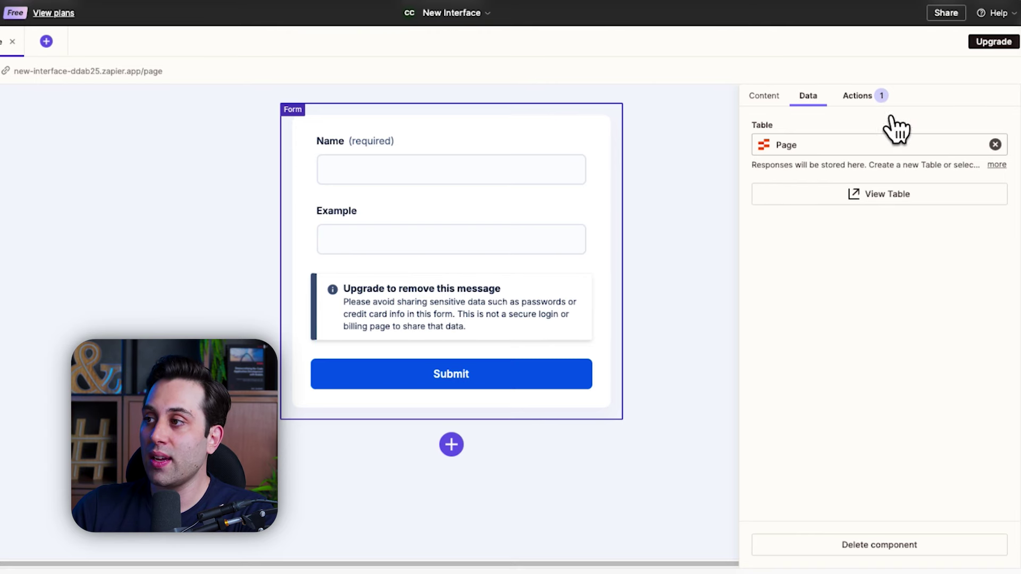
{"action": "left_click", "coordinate": [860, 97]}
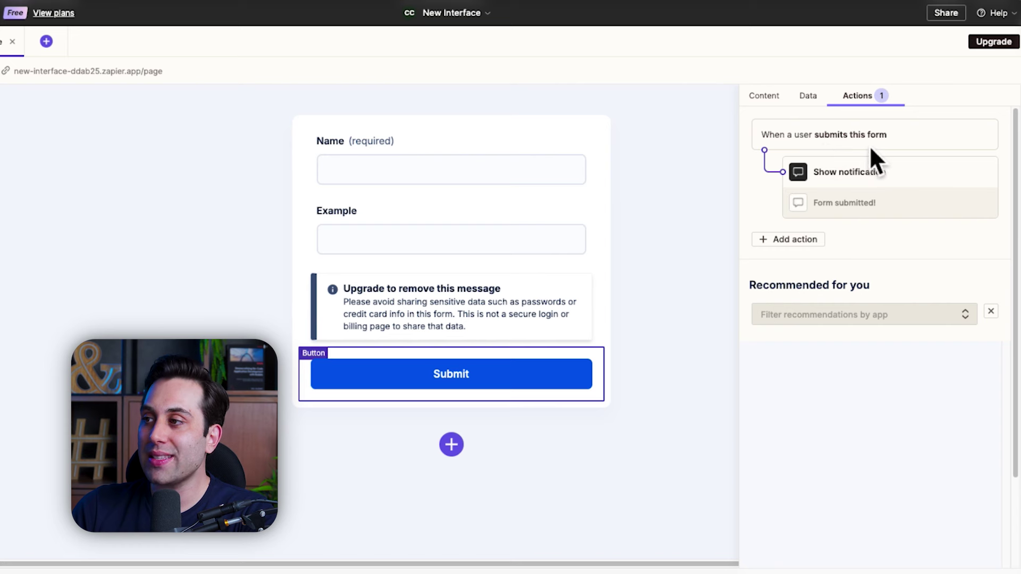
{"action": "left_click", "coordinate": [864, 193]}
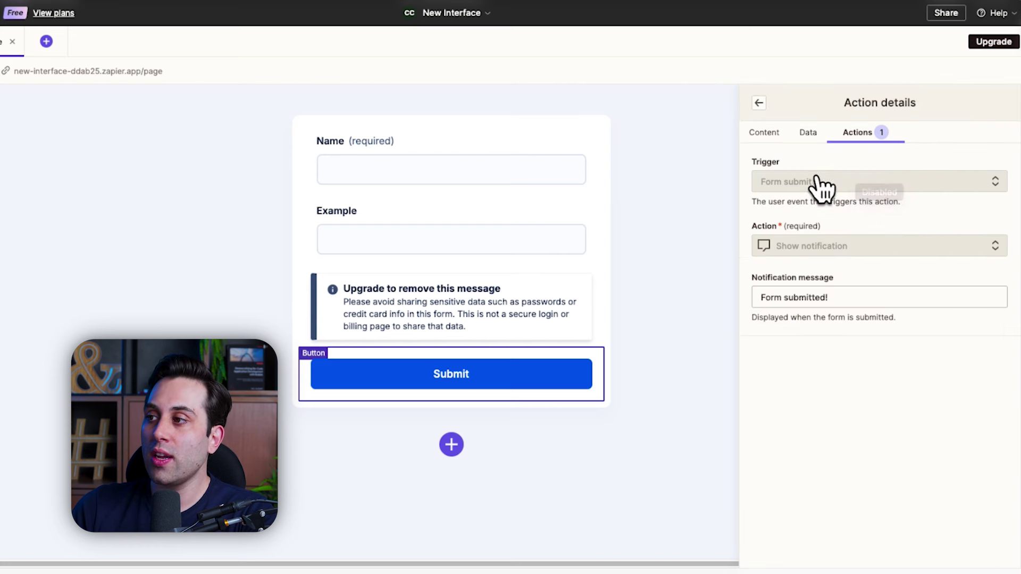
Step: Start a Run Zap submit action, then cancel it so only the notification remains
{"action": "left_click", "coordinate": [867, 145]}
{"action": "left_click", "coordinate": [792, 245]}
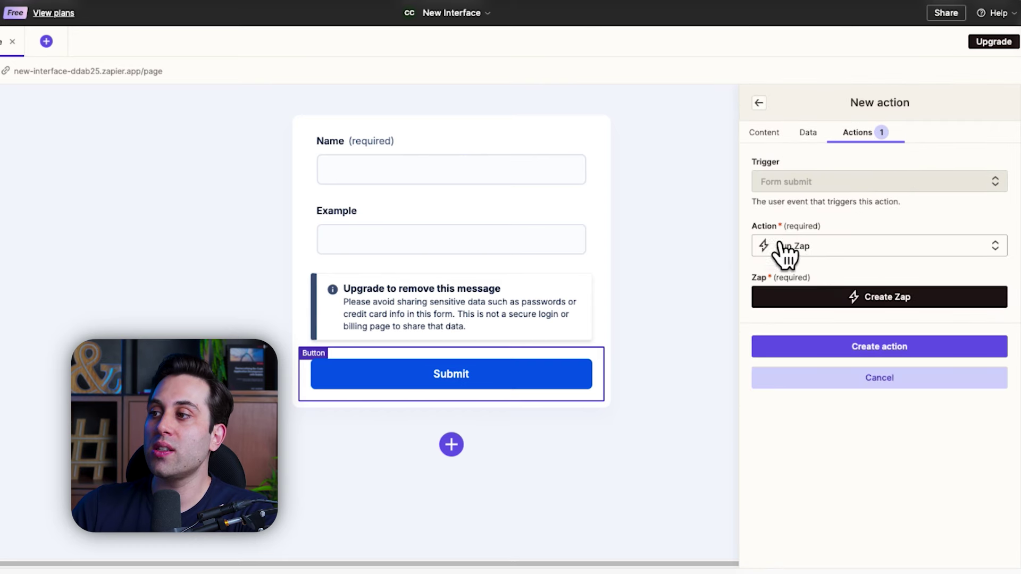
{"action": "left_click", "coordinate": [916, 253]}
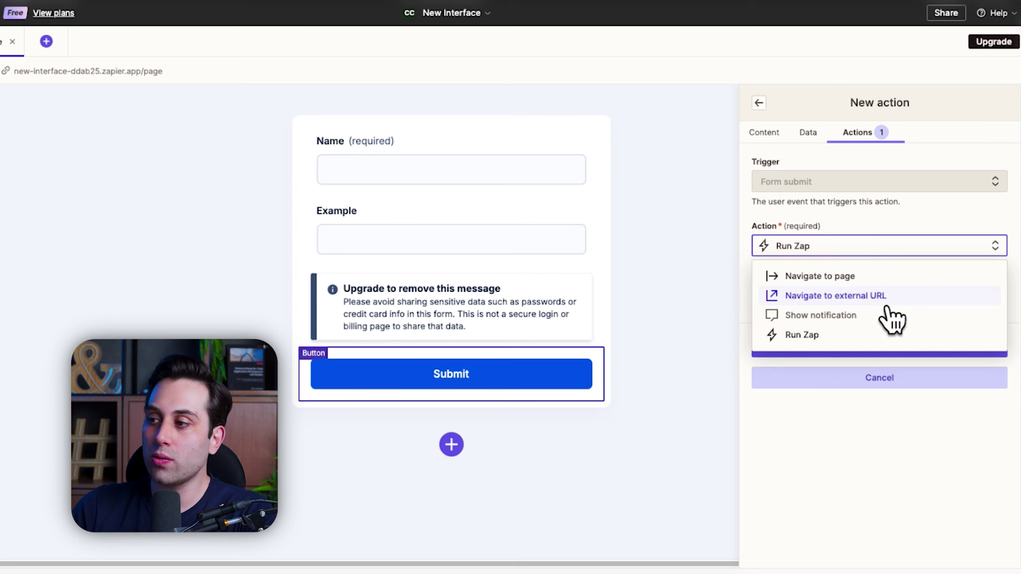
{"action": "left_click", "coordinate": [828, 425]}
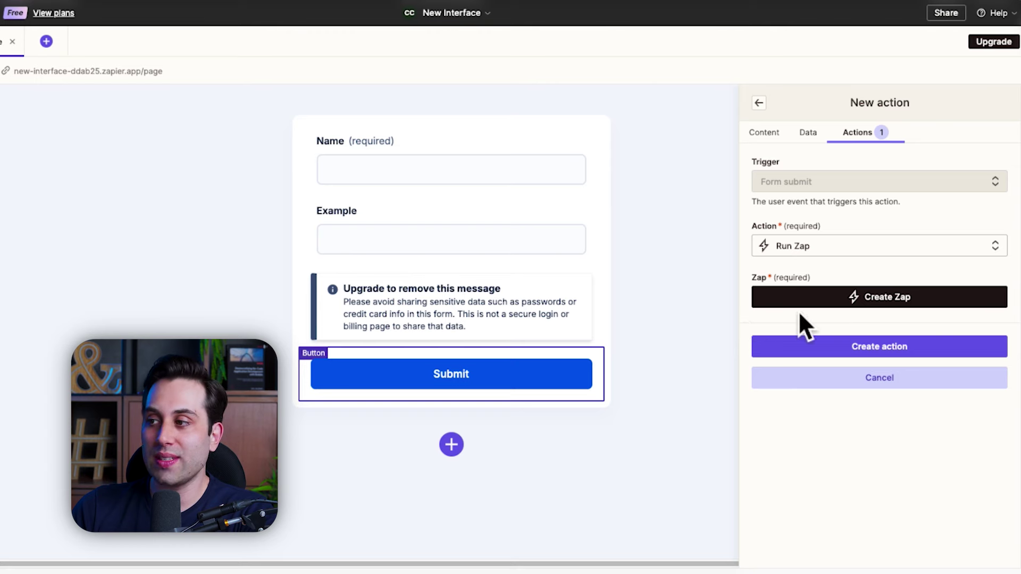
{"action": "left_click", "coordinate": [862, 383]}
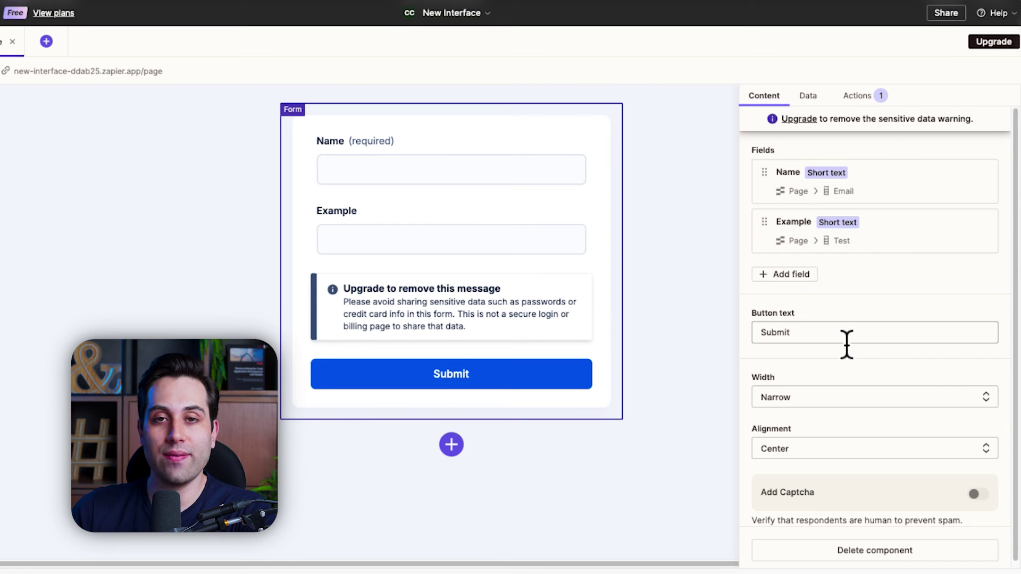
Step: Add a Sign up for a demo text block from the component list
{"action": "left_click", "coordinate": [611, 452]}
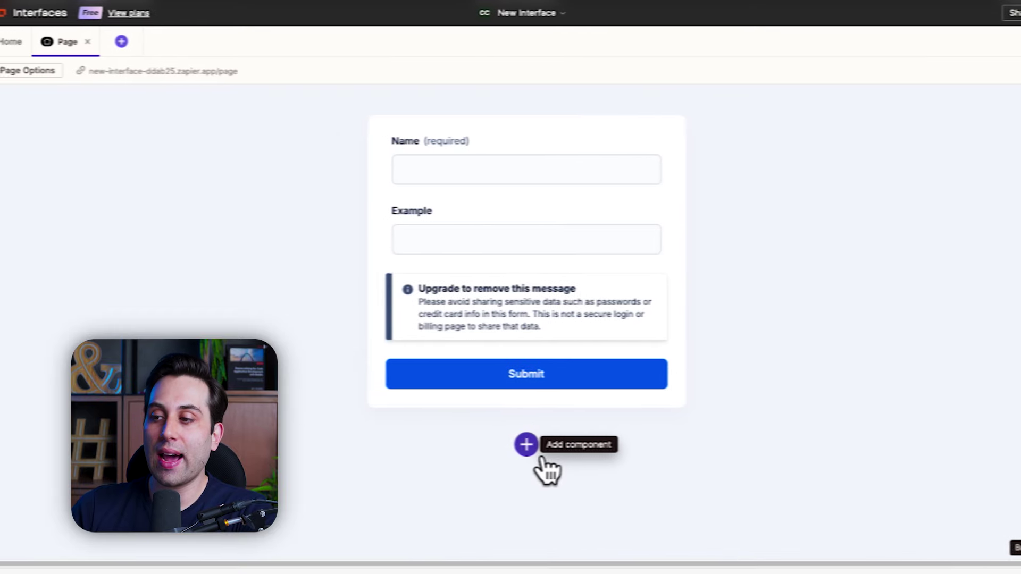
{"action": "left_click", "coordinate": [455, 445]}
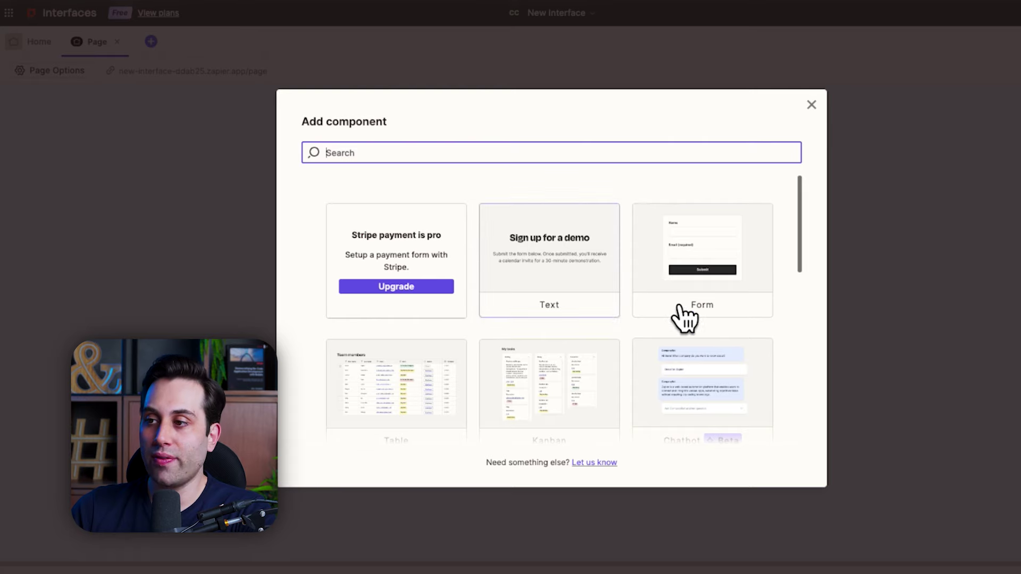
{"action": "scroll", "coordinate": [695, 292], "scroll_direction": "down", "scroll_amount": 2}
{"action": "scroll", "coordinate": [657, 296], "scroll_direction": "down", "scroll_amount": 6}
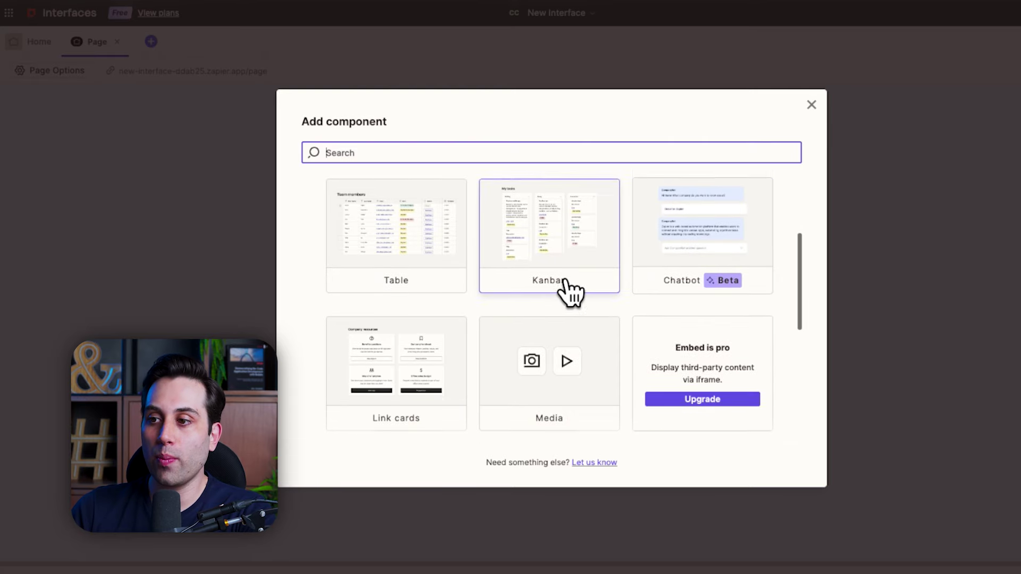
{"action": "scroll", "coordinate": [432, 342], "scroll_direction": "down", "scroll_amount": 1}
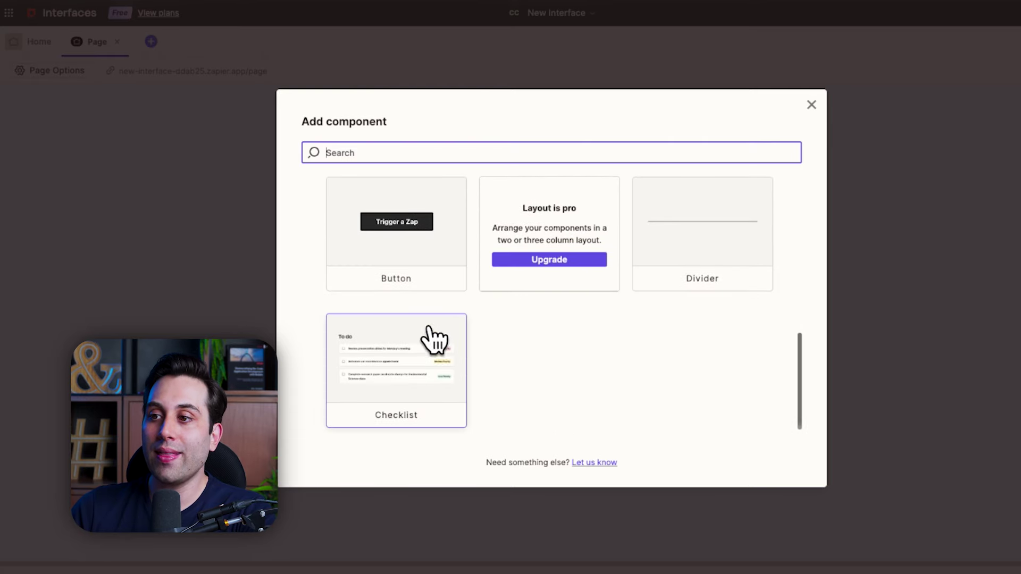
{"action": "scroll", "coordinate": [523, 362], "scroll_direction": "up", "scroll_amount": 7}
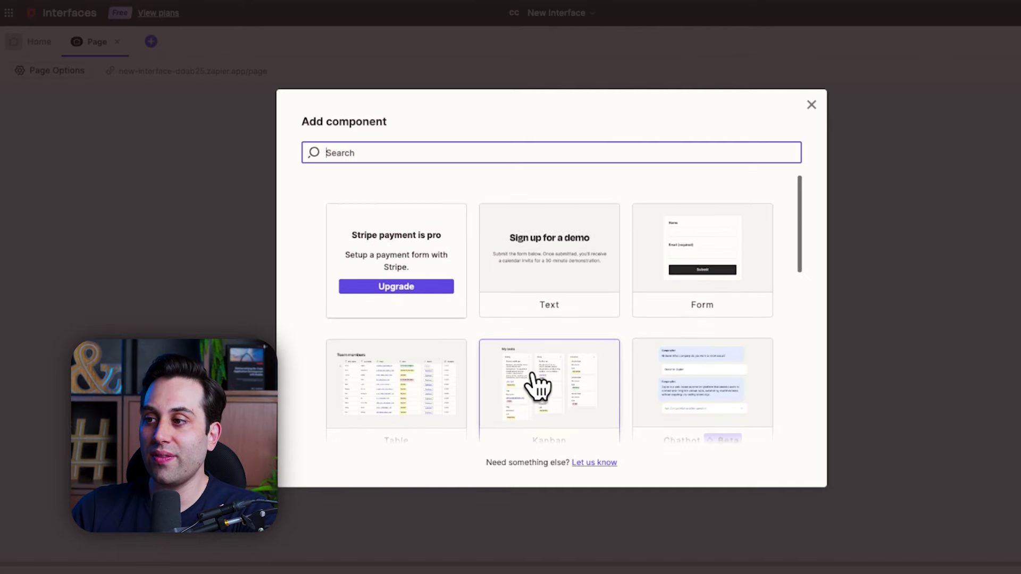
{"action": "left_click", "coordinate": [565, 259]}
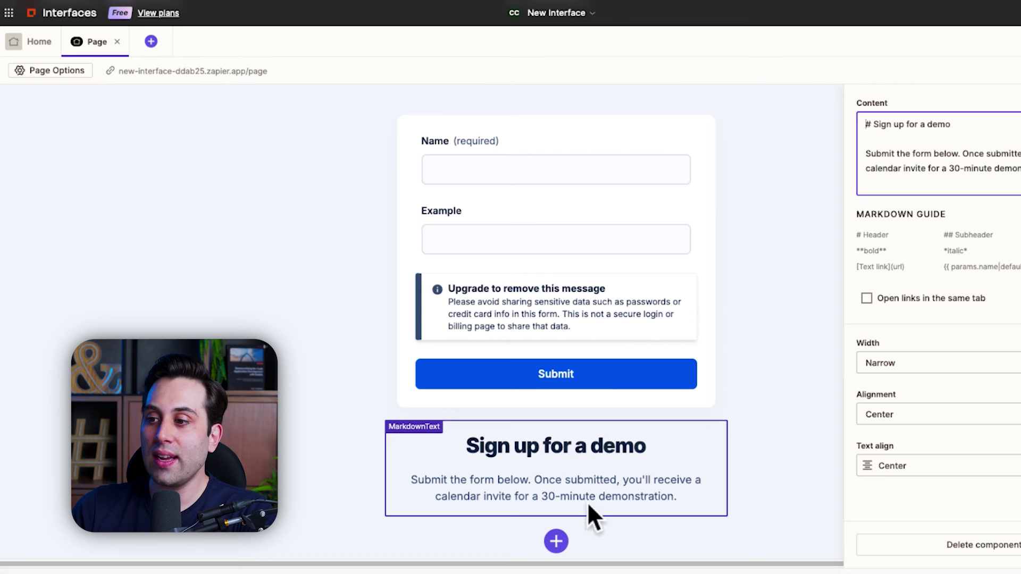
Step: Drag the Sign up for a demo block above the form and review the page
{"action": "left_click", "coordinate": [808, 401]}
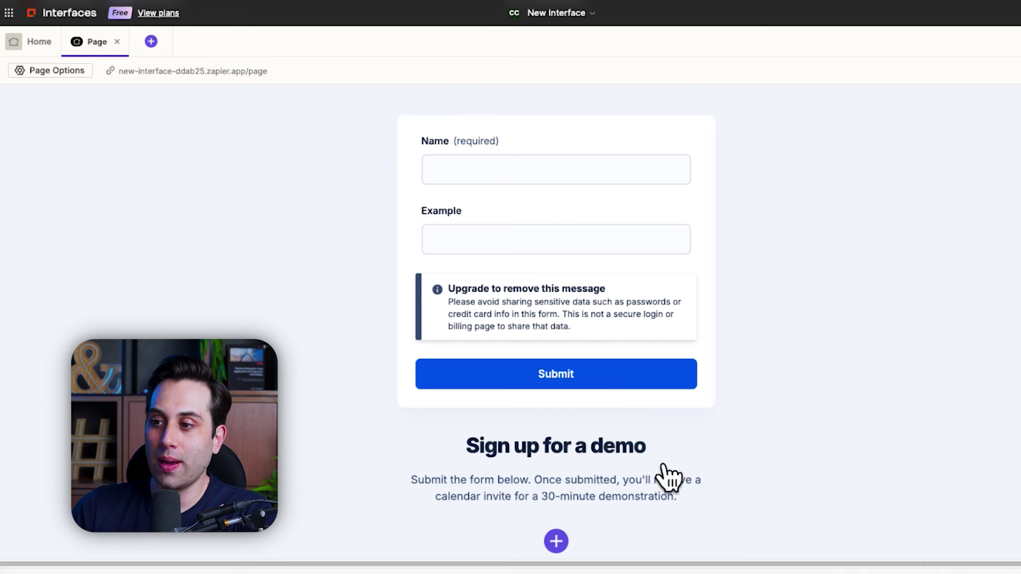
{"action": "left_click_drag", "start_coordinate": [597, 483], "coordinate": [585, 132]}
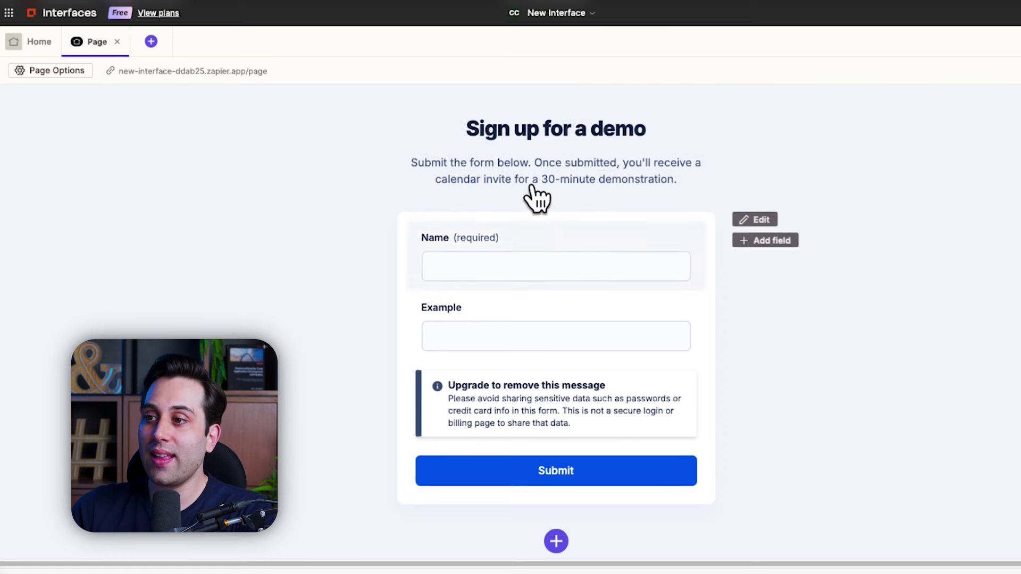
{"action": "scroll", "coordinate": [683, 449], "scroll_direction": "down", "scroll_amount": 1}
{"action": "scroll", "coordinate": [648, 495], "scroll_direction": "down", "scroll_amount": 2}
{"action": "scroll", "coordinate": [585, 521], "scroll_direction": "up", "scroll_amount": 3}
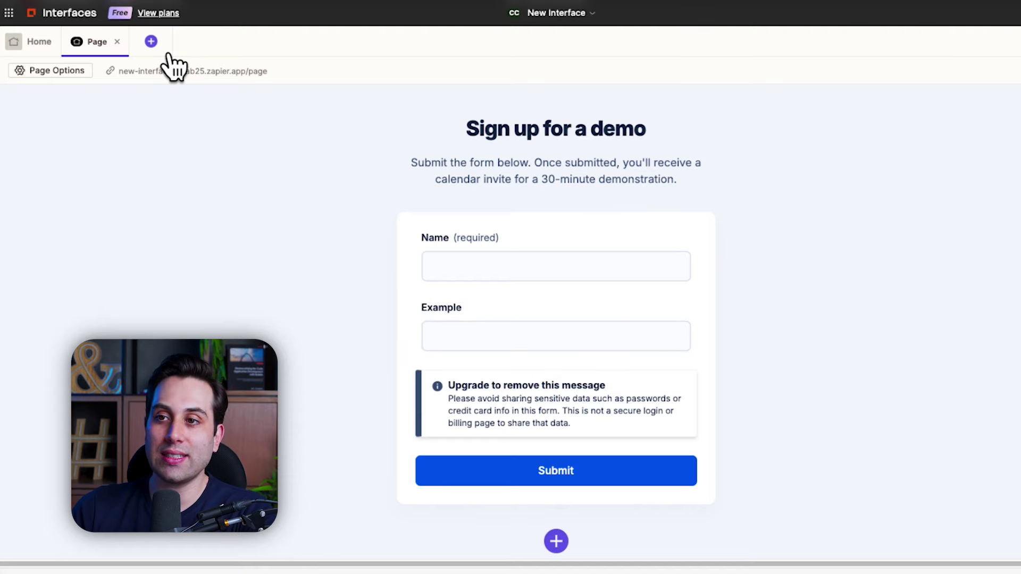
Step: Create a page named test page with a Chatbot component and begin a new chatbot
{"action": "left_click", "coordinate": [153, 43]}
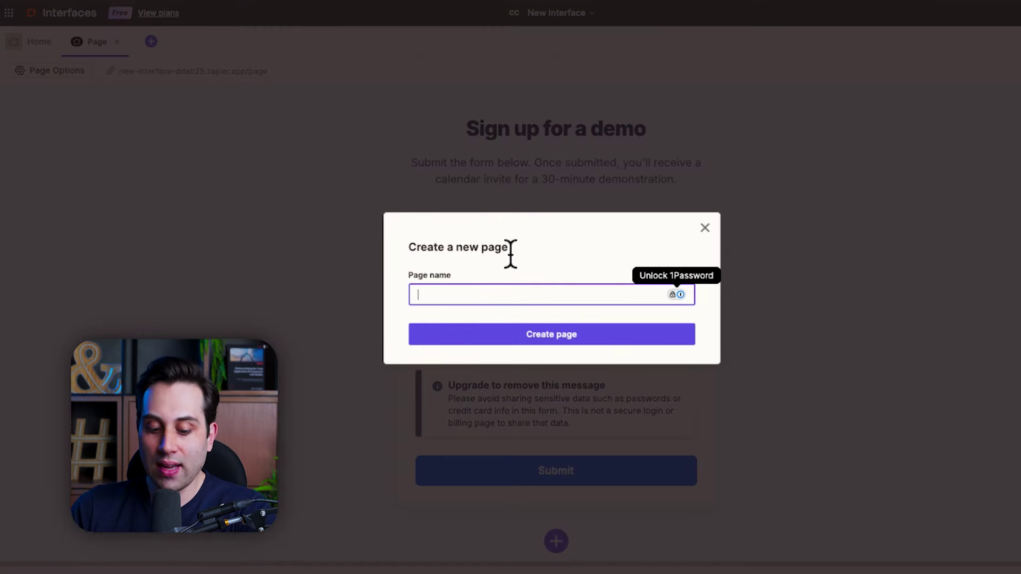
{"action": "type", "text": "t"}
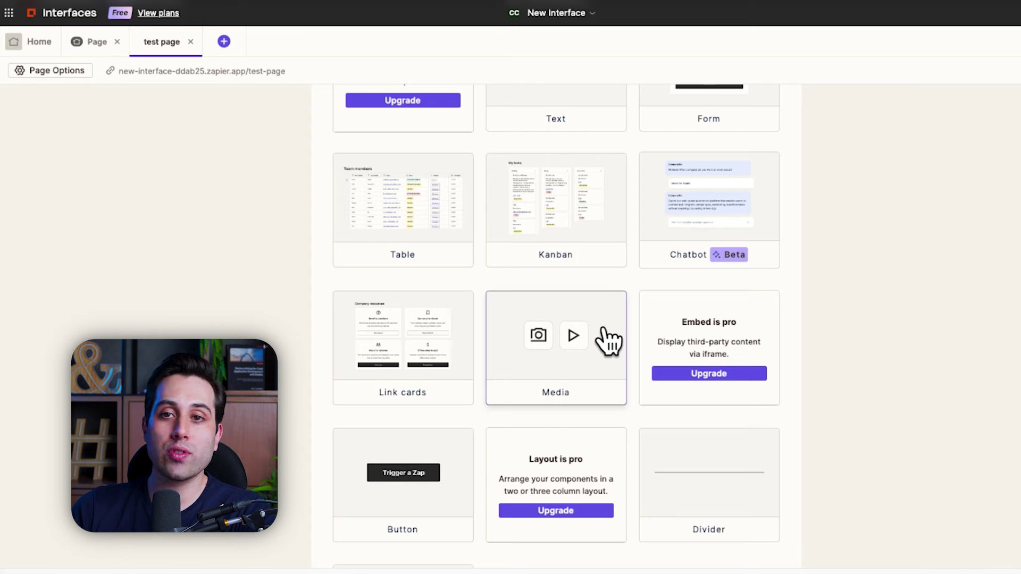
{"action": "scroll", "coordinate": [606, 341], "scroll_direction": "up", "scroll_amount": 4}
{"action": "scroll", "coordinate": [710, 404], "scroll_direction": "down", "scroll_amount": 4}
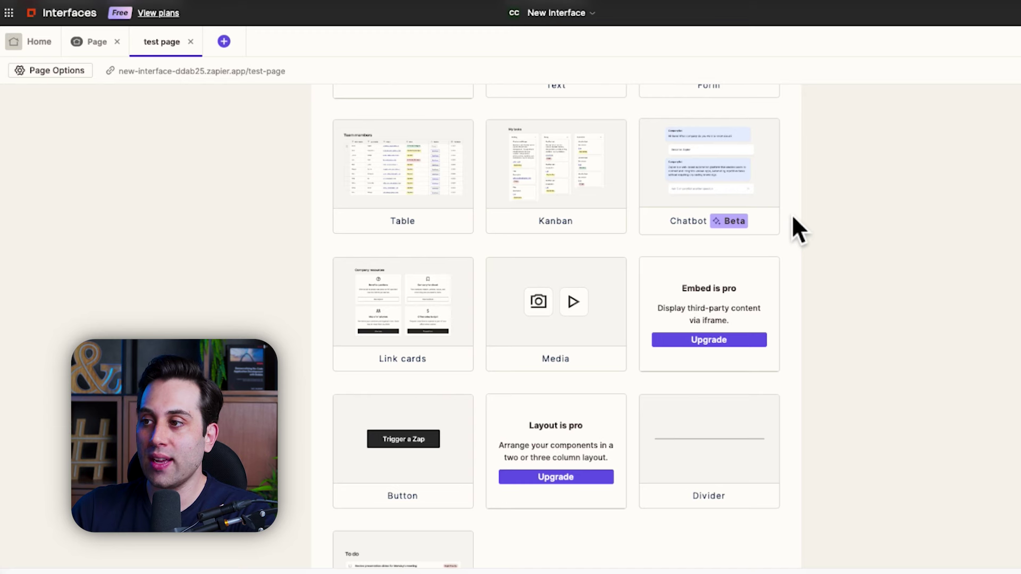
{"action": "left_click", "coordinate": [724, 187]}
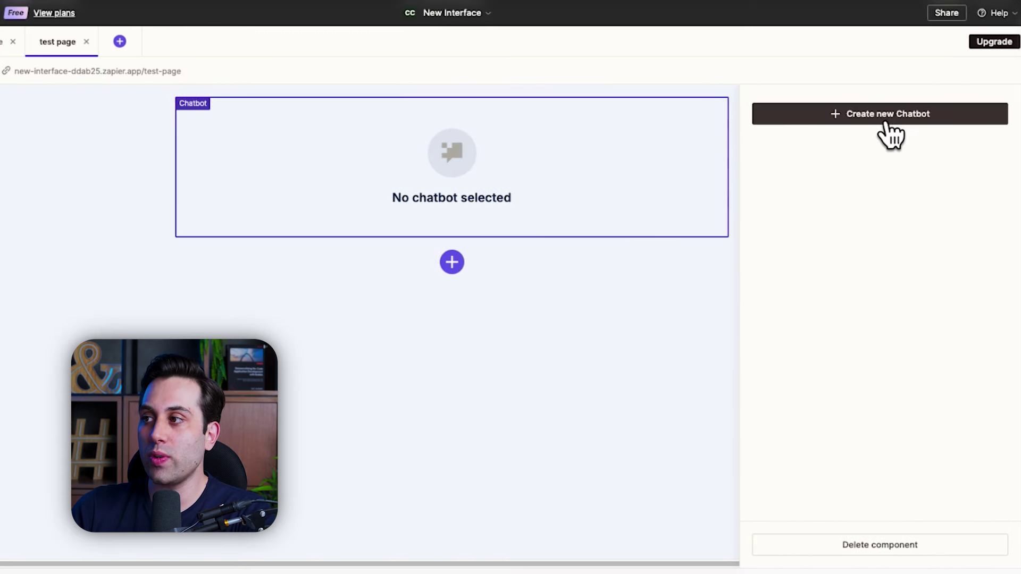
{"action": "left_click", "coordinate": [873, 114]}
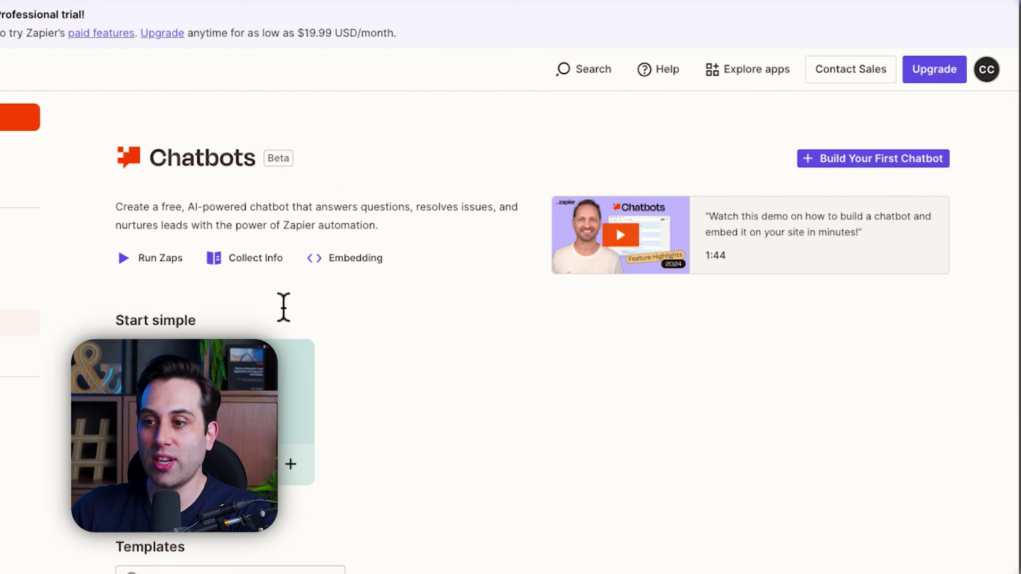
{"action": "scroll", "coordinate": [367, 404], "scroll_direction": "down", "scroll_amount": 2}
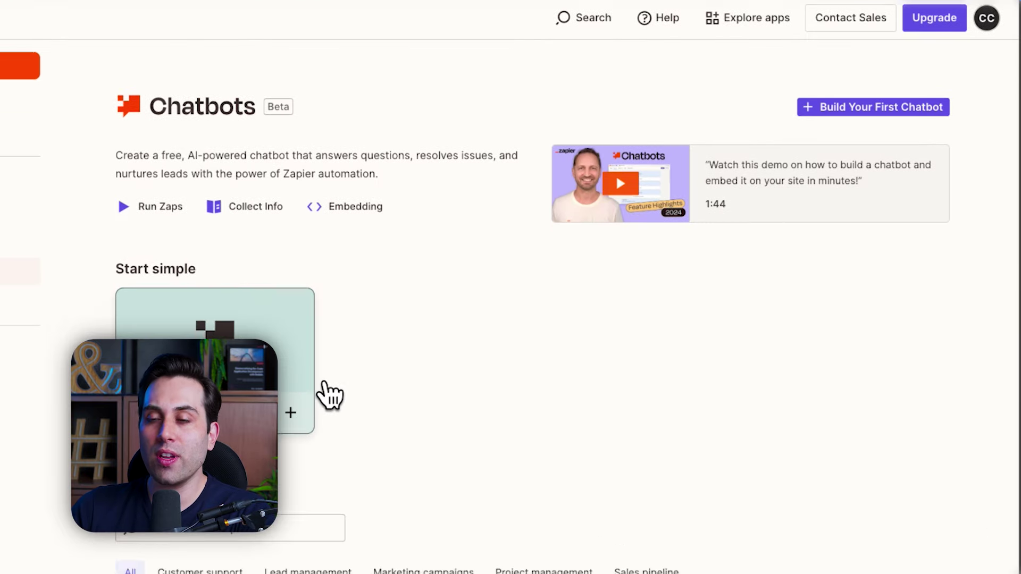
{"action": "scroll", "coordinate": [271, 316], "scroll_direction": "down", "scroll_amount": 4}
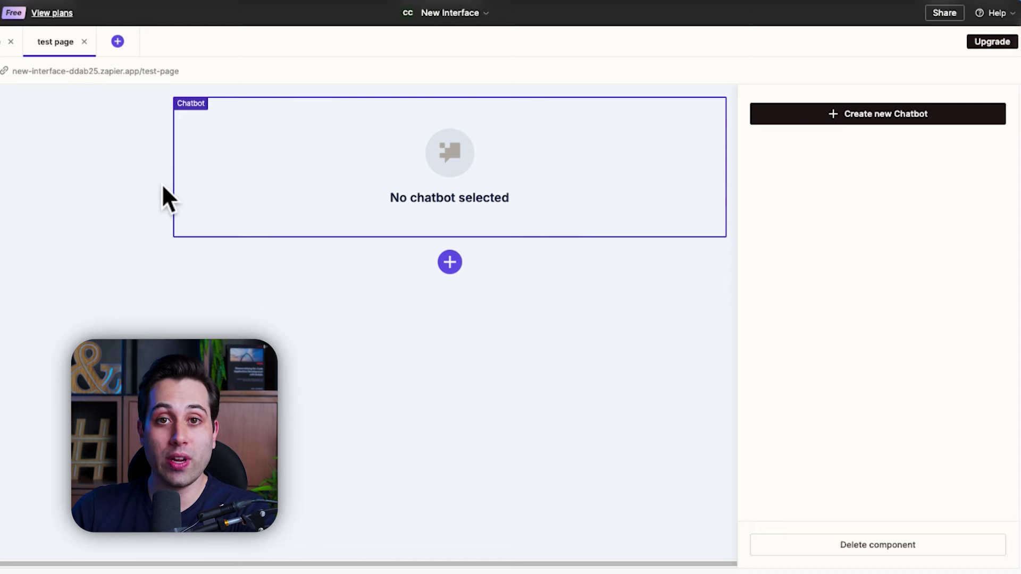
Step: Add a Links card component to the example page
{"action": "left_click", "coordinate": [97, 183]}
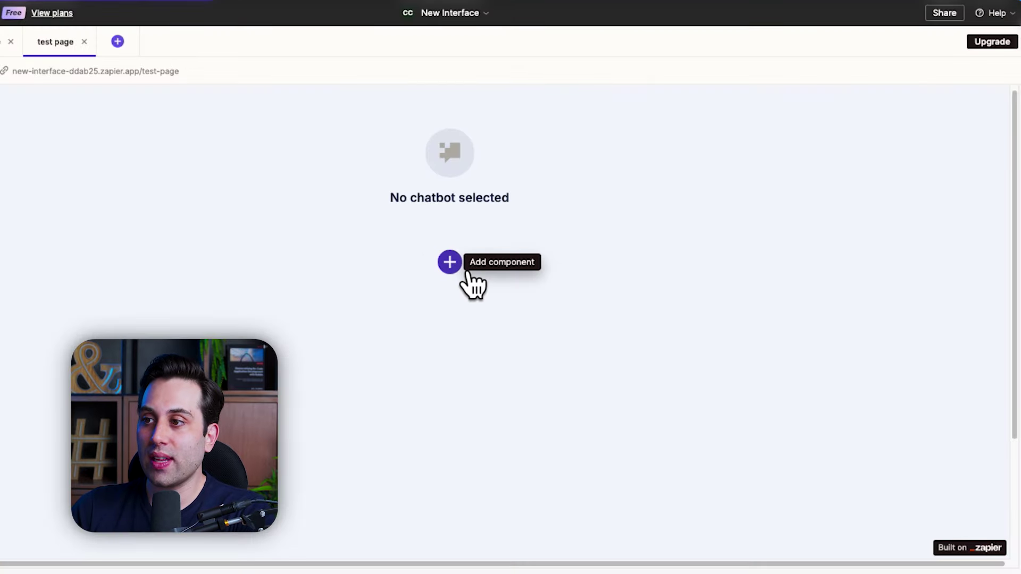
{"action": "left_click", "coordinate": [467, 272]}
{"action": "scroll", "coordinate": [298, 223], "scroll_direction": "down", "scroll_amount": 6}
{"action": "left_click", "coordinate": [299, 223]}
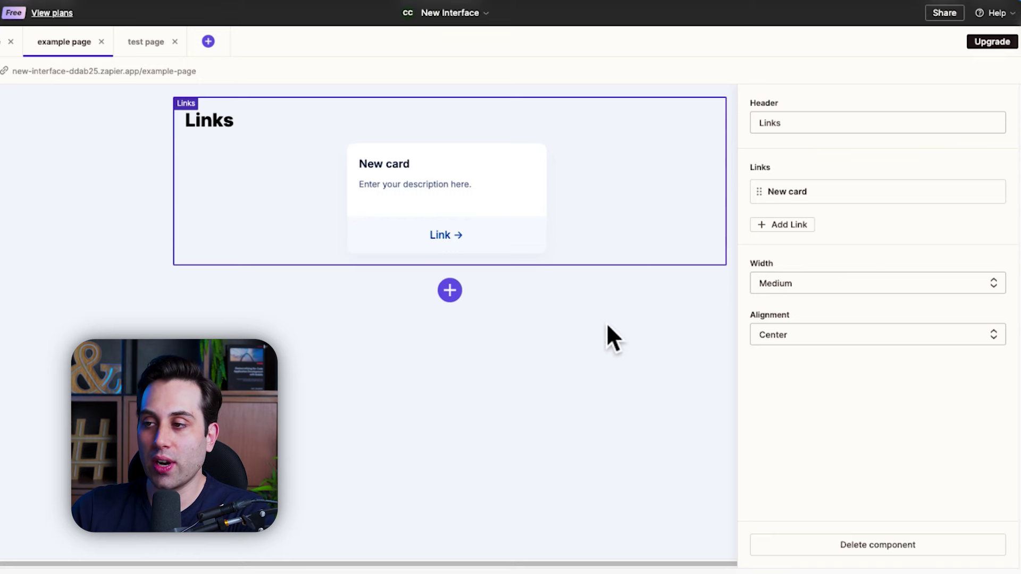
{"action": "left_click", "coordinate": [572, 381]}
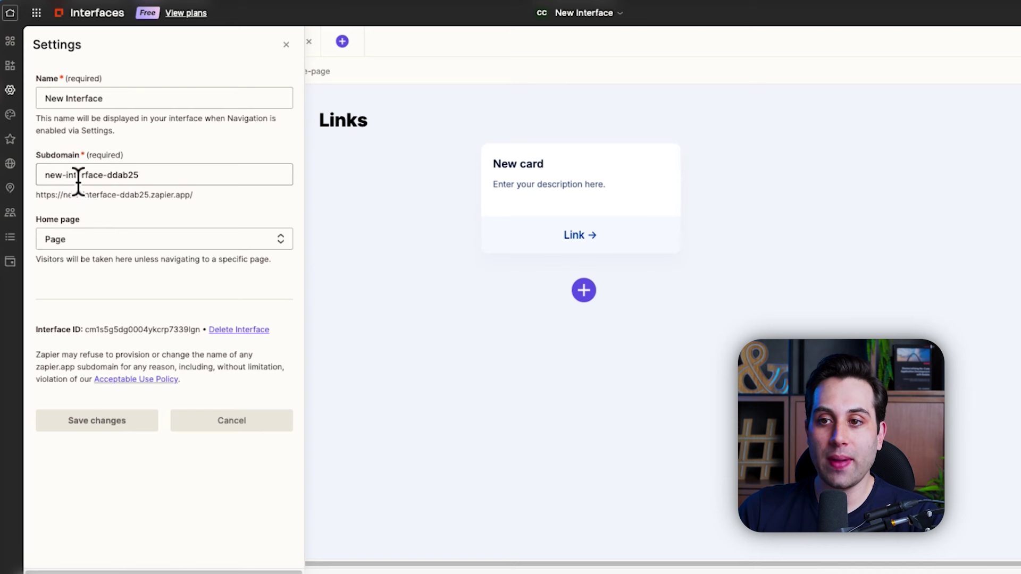
Step: Keep Page as home page, then review branding, custom domain, tracking and access settings
{"action": "left_click", "coordinate": [182, 245]}
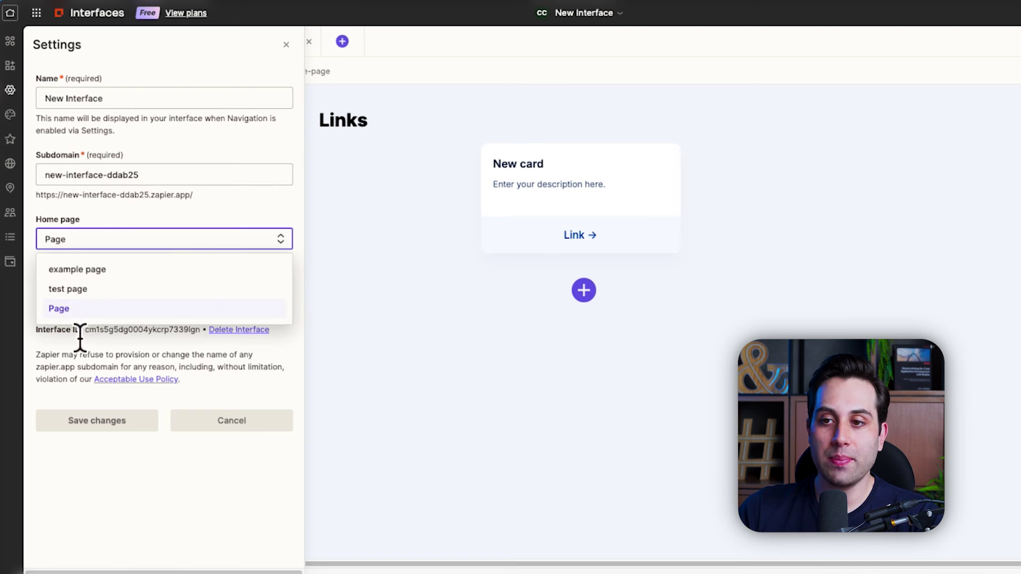
{"action": "left_click", "coordinate": [163, 231]}
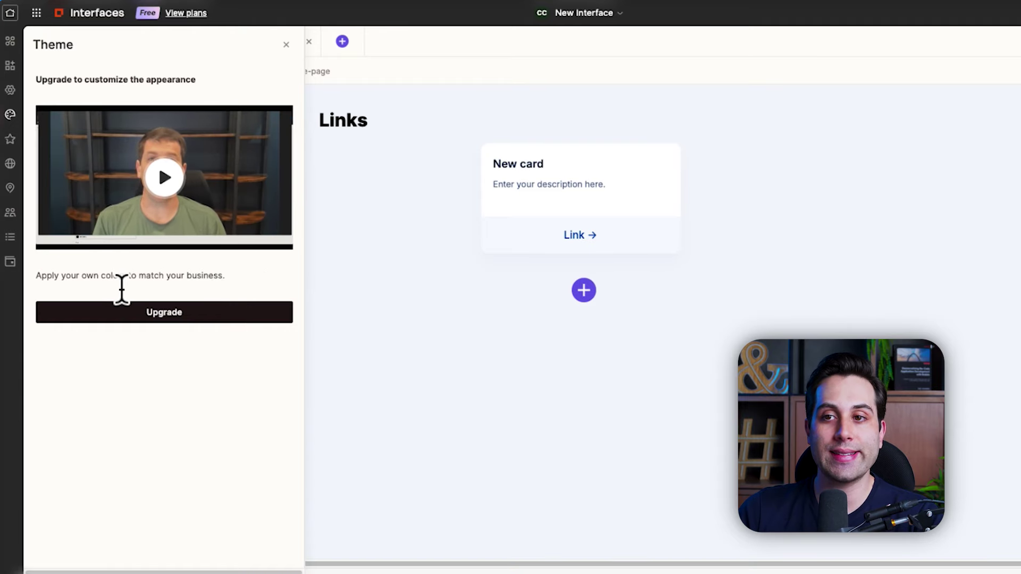
{"action": "left_click", "coordinate": [10, 140]}
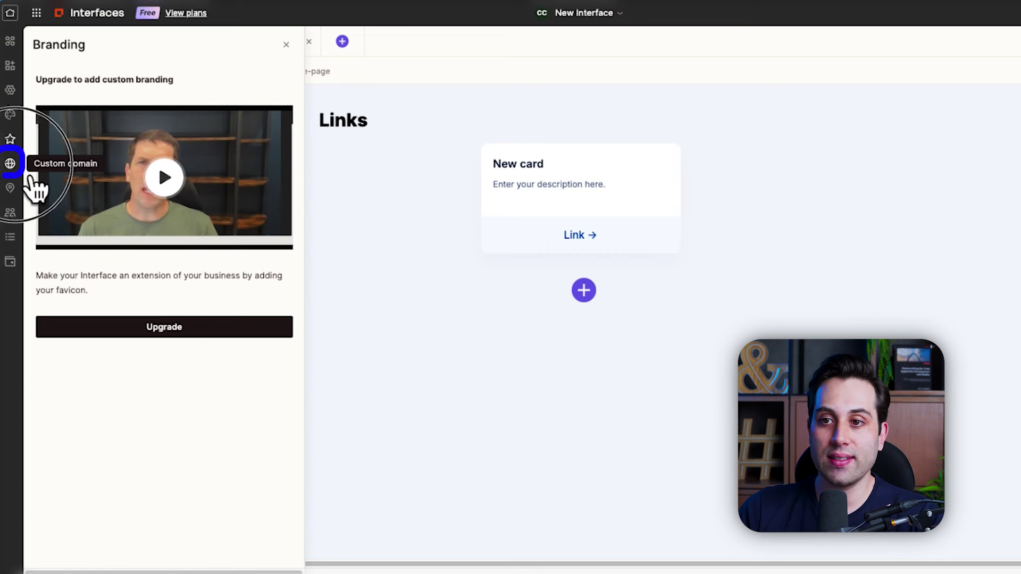
{"action": "left_click", "coordinate": [10, 163]}
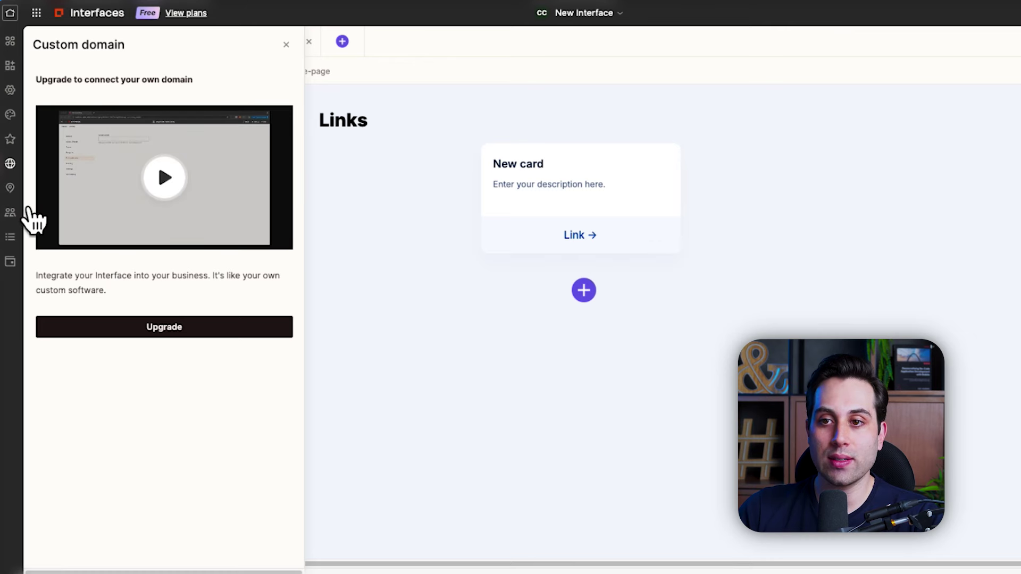
{"action": "left_click", "coordinate": [10, 187]}
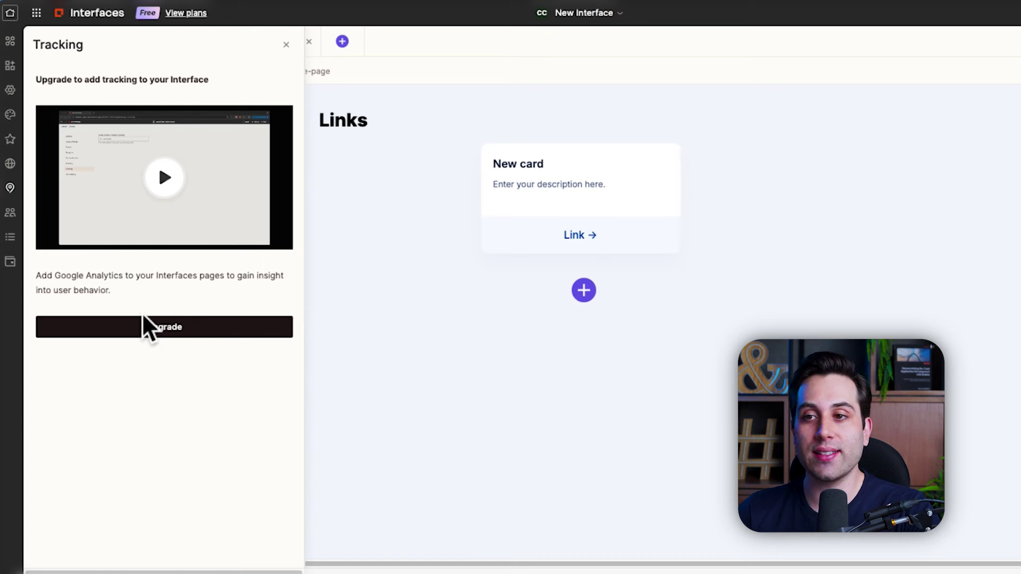
{"action": "left_click", "coordinate": [21, 217]}
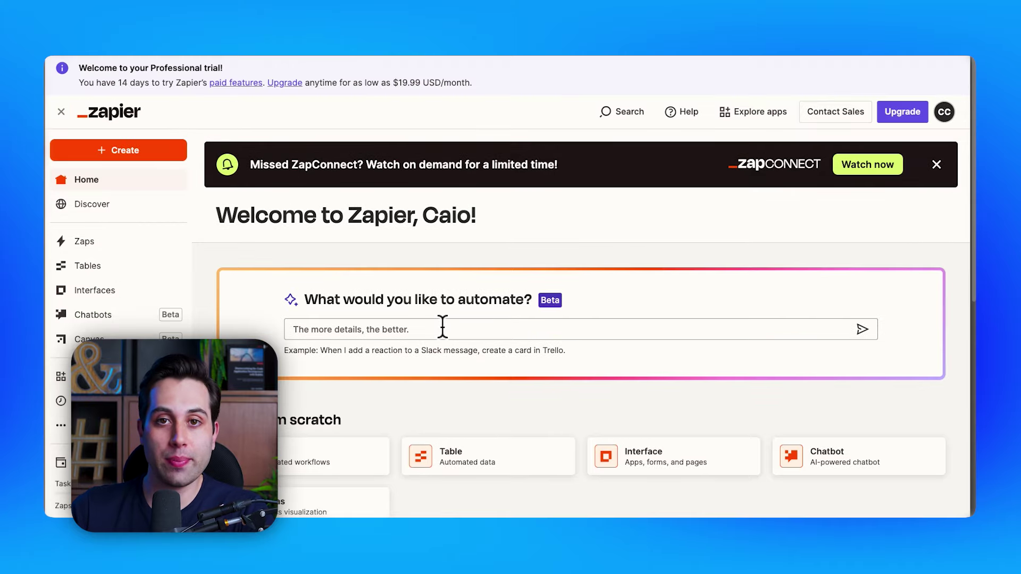
Step: Start a new interface from the Interface card and pick Customer Portal as the build type
{"action": "scroll", "coordinate": [442, 327], "scroll_direction": "down", "scroll_amount": 5}
{"action": "left_click", "coordinate": [669, 246]}
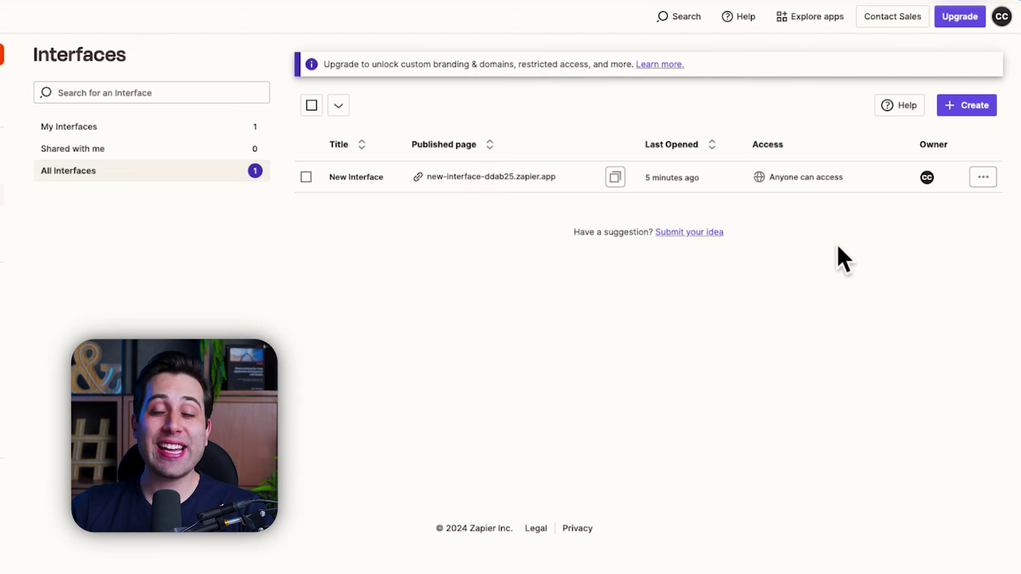
{"action": "left_click", "coordinate": [972, 109]}
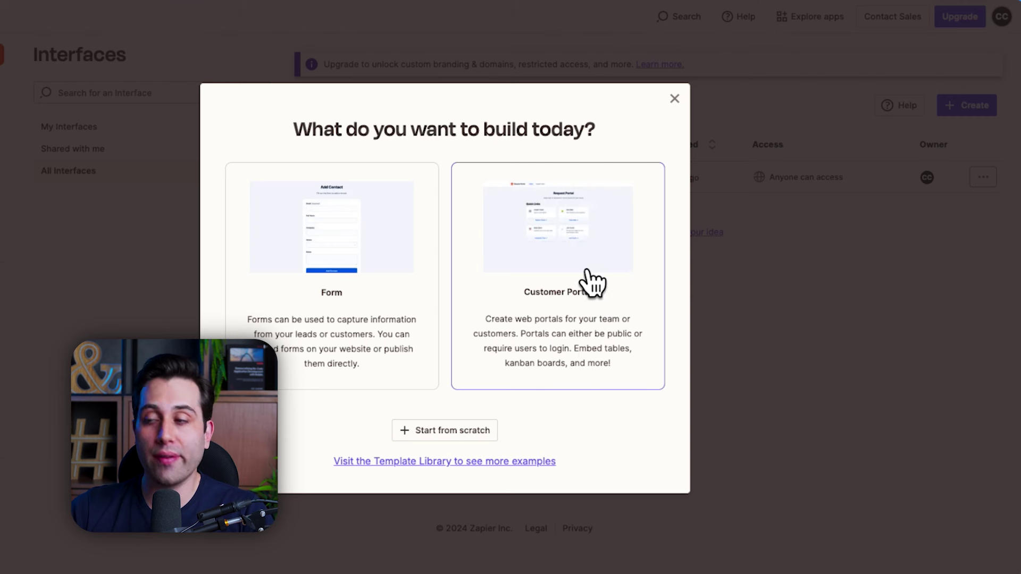
{"action": "left_click", "coordinate": [593, 250]}
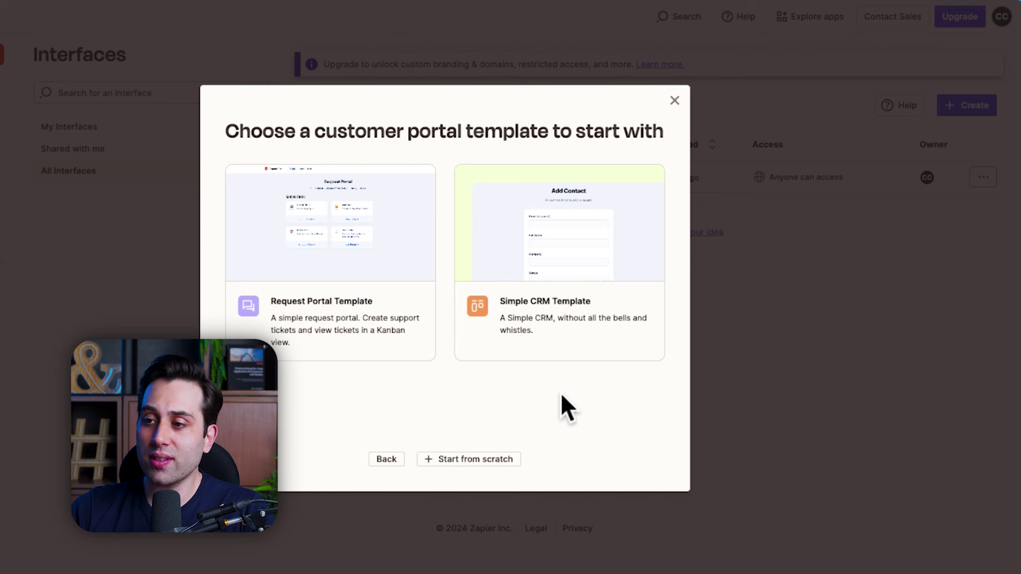
Step: Build the portal from the Request Portal Template and look over its pages, Tickets table and Zap
{"action": "left_click", "coordinate": [340, 239]}
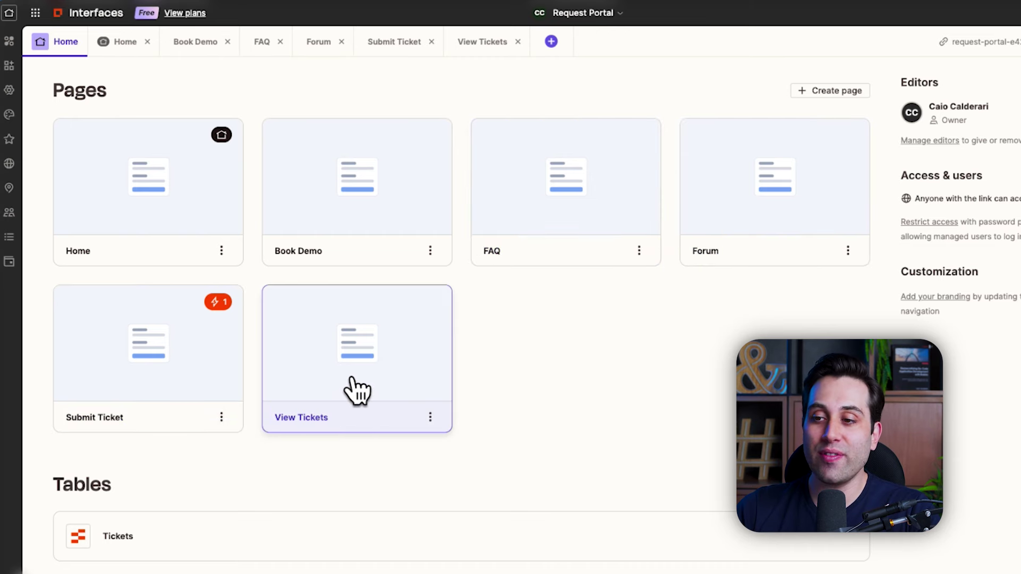
{"action": "scroll", "coordinate": [531, 361], "scroll_direction": "down", "scroll_amount": 3}
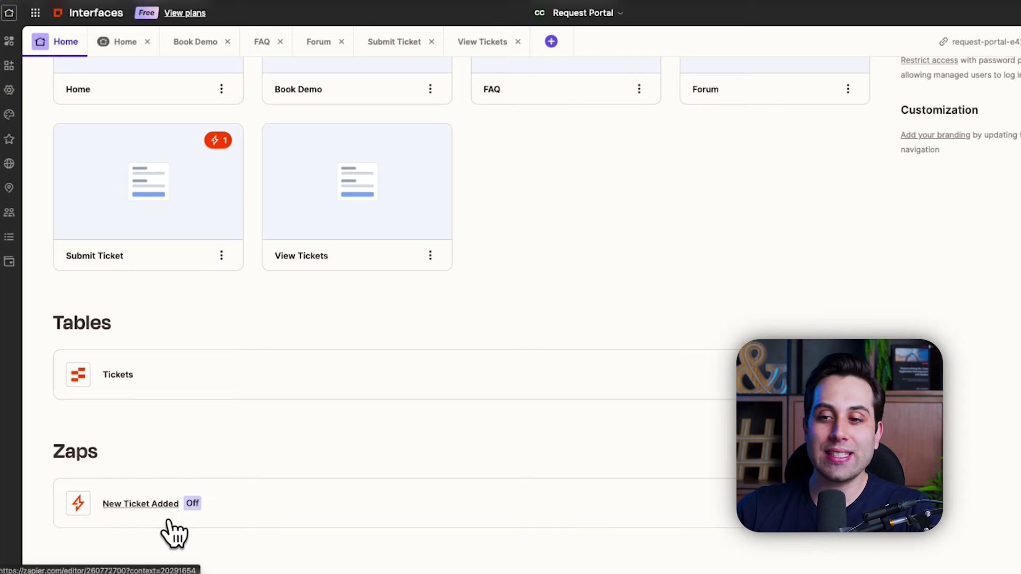
{"action": "scroll", "coordinate": [242, 513], "scroll_direction": "up", "scroll_amount": 3}
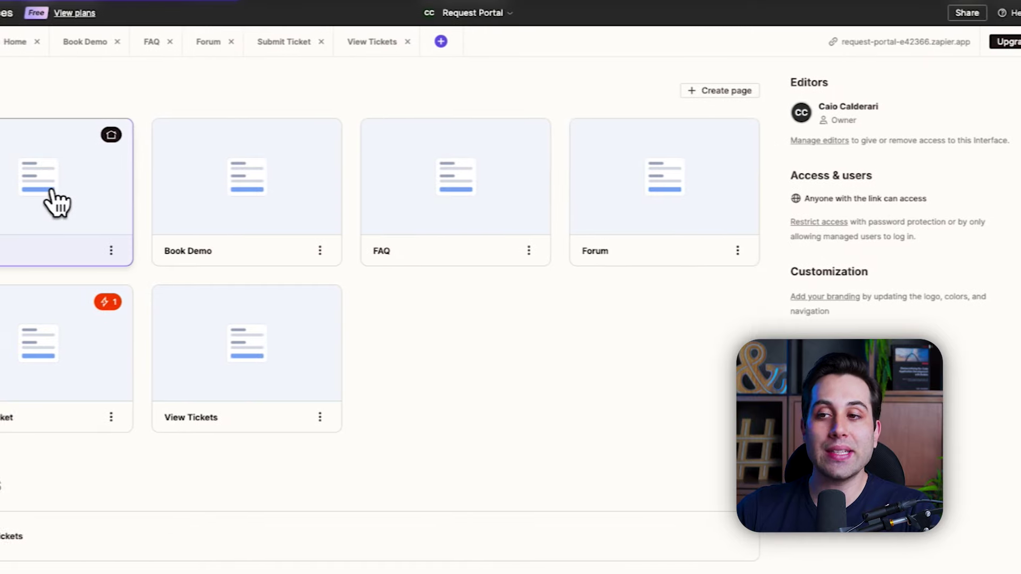
Step: Open the portal's Home page, inspect the Quick Links section's settings, then close them
{"action": "left_click", "coordinate": [155, 201]}
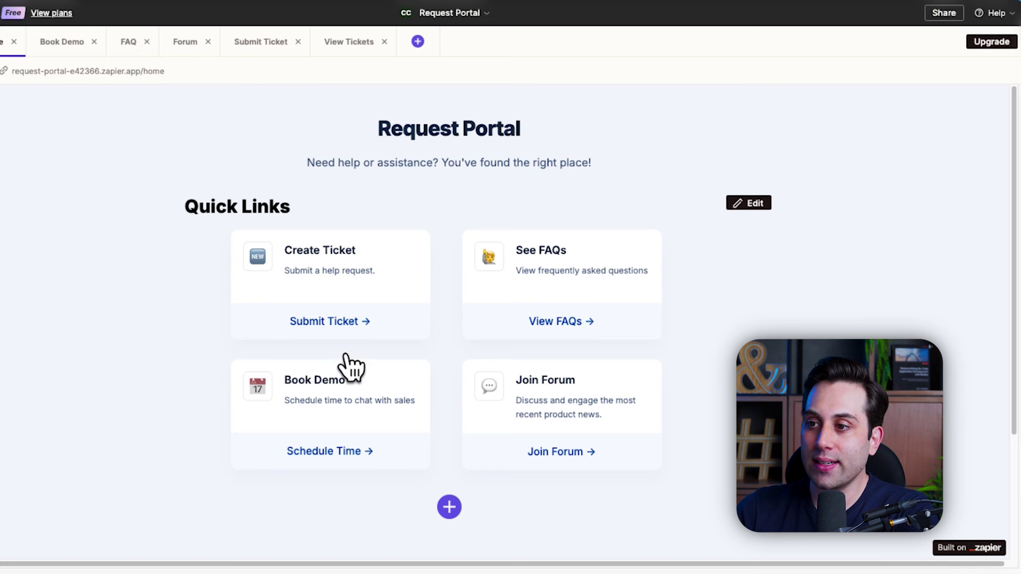
{"action": "scroll", "coordinate": [363, 265], "scroll_direction": "down", "scroll_amount": 3}
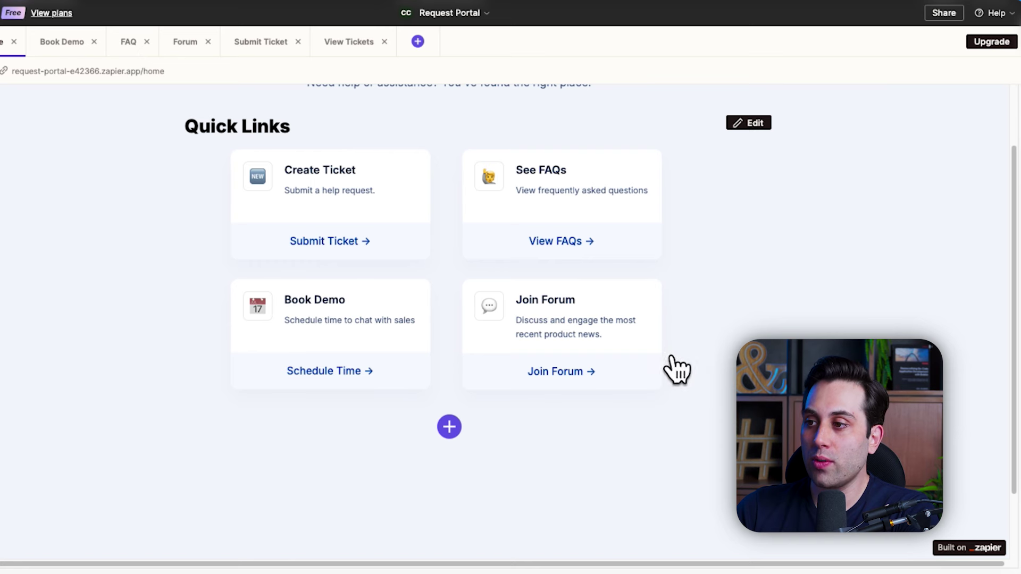
{"action": "scroll", "coordinate": [571, 276], "scroll_direction": "down", "scroll_amount": 3}
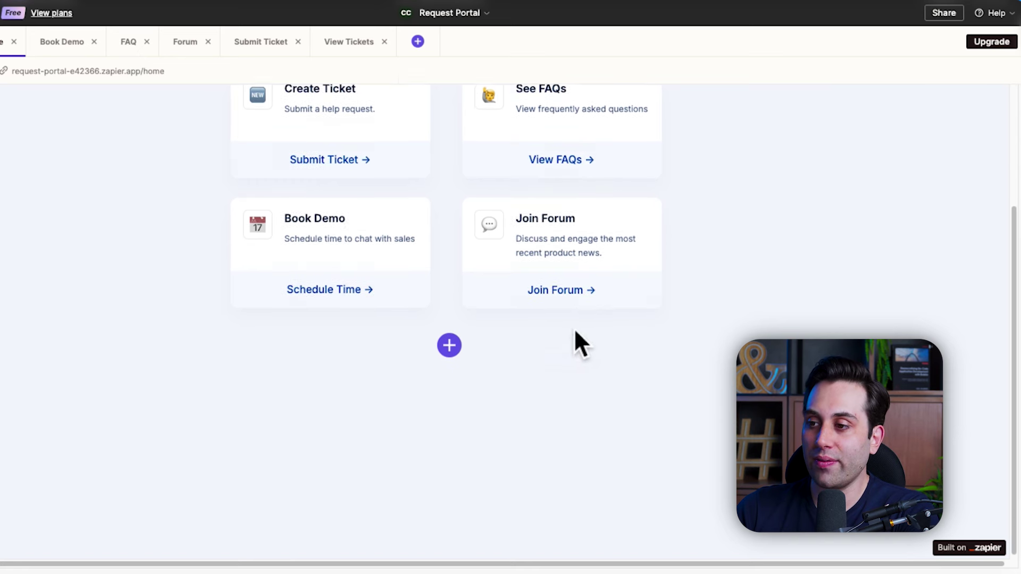
{"action": "scroll", "coordinate": [425, 357], "scroll_direction": "up", "scroll_amount": 6}
{"action": "left_click", "coordinate": [754, 203]}
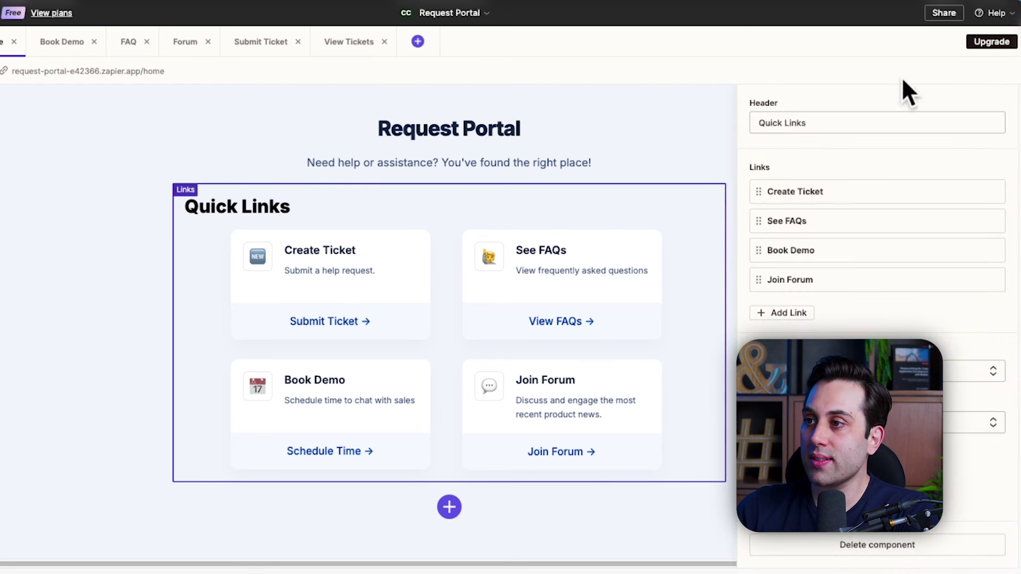
{"action": "left_click", "coordinate": [136, 134]}
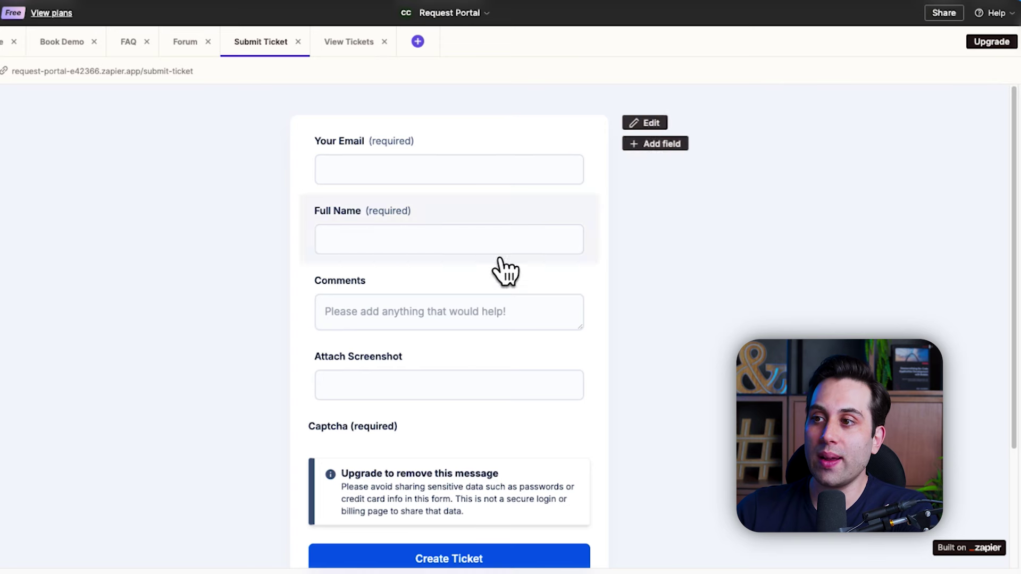
Step: Scroll through the Submit Ticket form's fields, then switch to the View Tickets page
{"action": "scroll", "coordinate": [775, 250], "scroll_direction": "down", "scroll_amount": 3}
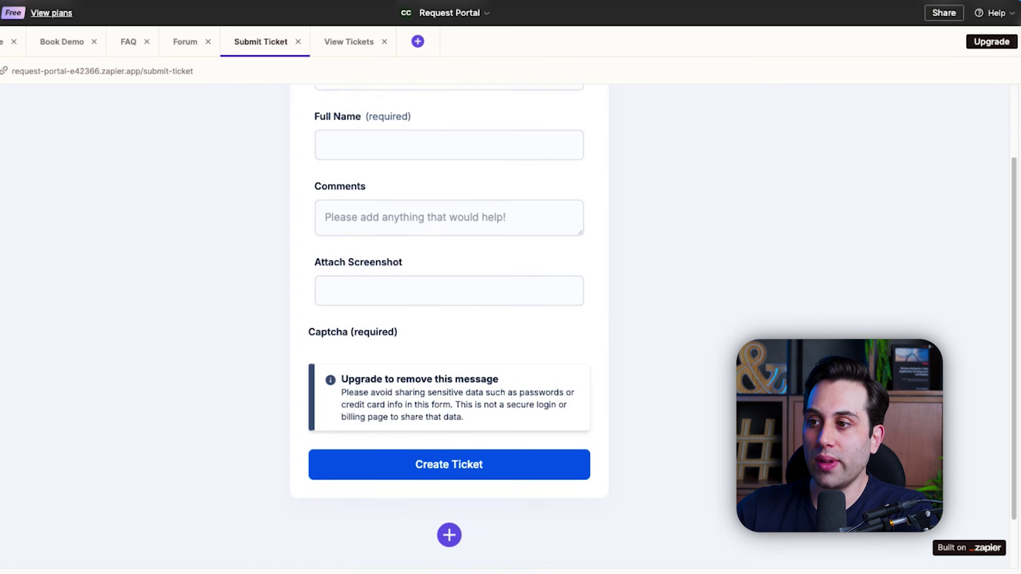
{"action": "scroll", "coordinate": [455, 326], "scroll_direction": "up", "scroll_amount": 3}
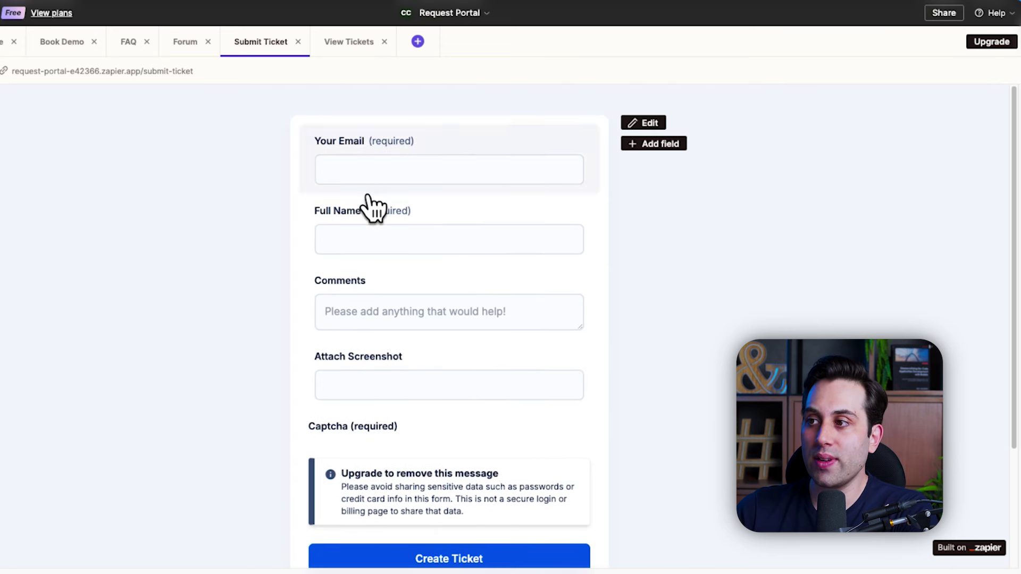
{"action": "scroll", "coordinate": [604, 321], "scroll_direction": "down", "scroll_amount": 3}
{"action": "scroll", "coordinate": [292, 400], "scroll_direction": "up", "scroll_amount": 3}
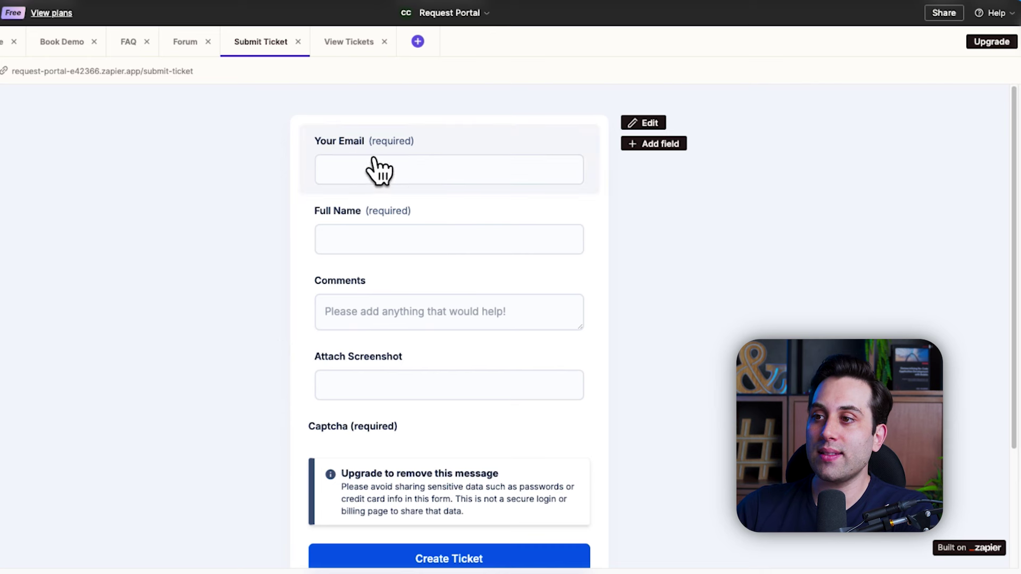
{"action": "scroll", "coordinate": [457, 213], "scroll_direction": "down", "scroll_amount": 1}
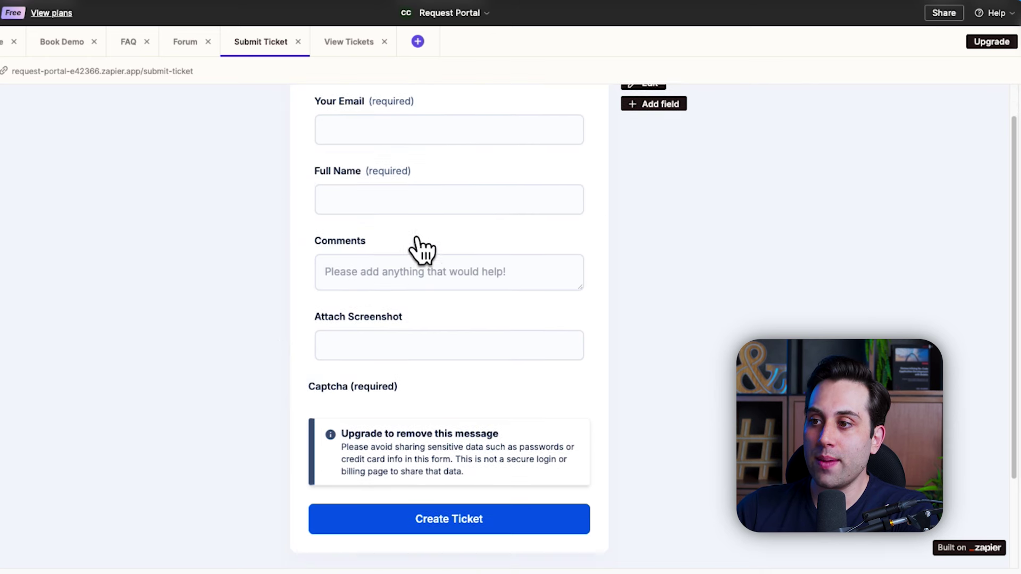
{"action": "scroll", "coordinate": [438, 342], "scroll_direction": "down", "scroll_amount": 1}
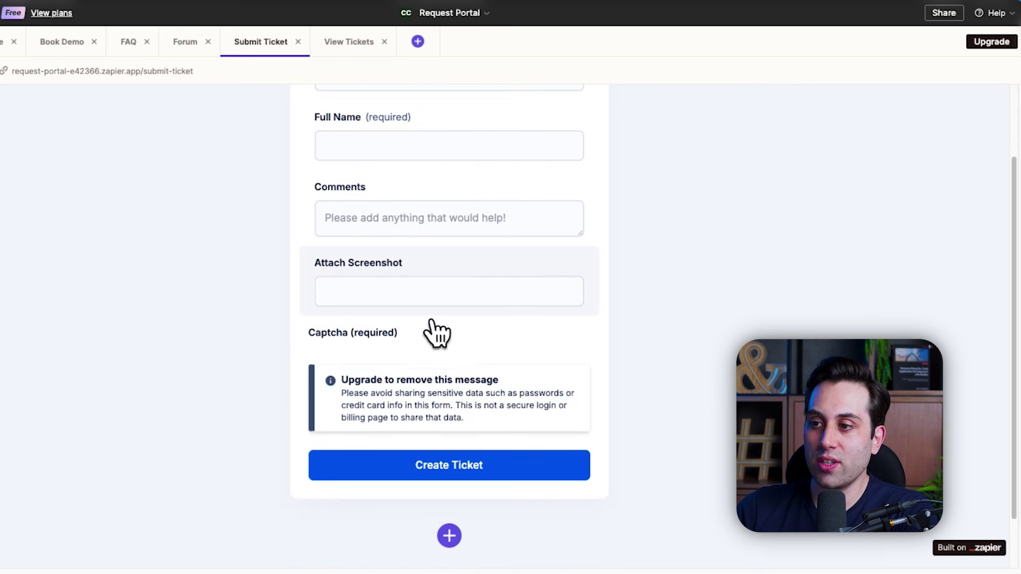
{"action": "scroll", "coordinate": [436, 332], "scroll_direction": "down", "scroll_amount": 2}
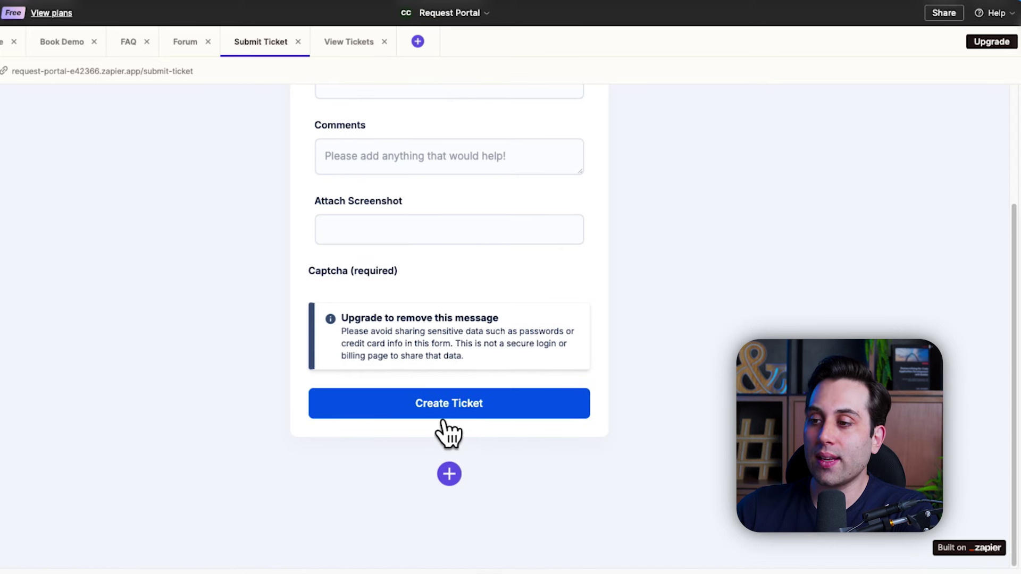
{"action": "scroll", "coordinate": [425, 393], "scroll_direction": "up", "scroll_amount": 3}
{"action": "left_click", "coordinate": [351, 45]}
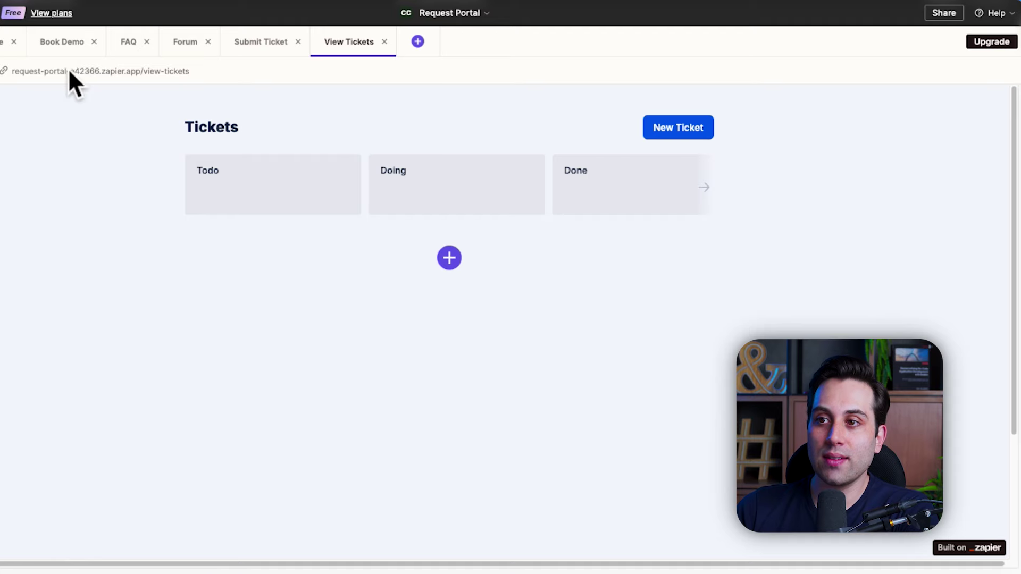
Step: Return via Submit Ticket to the Home page and open the published portal URL in a new window
{"action": "left_click", "coordinate": [267, 46]}
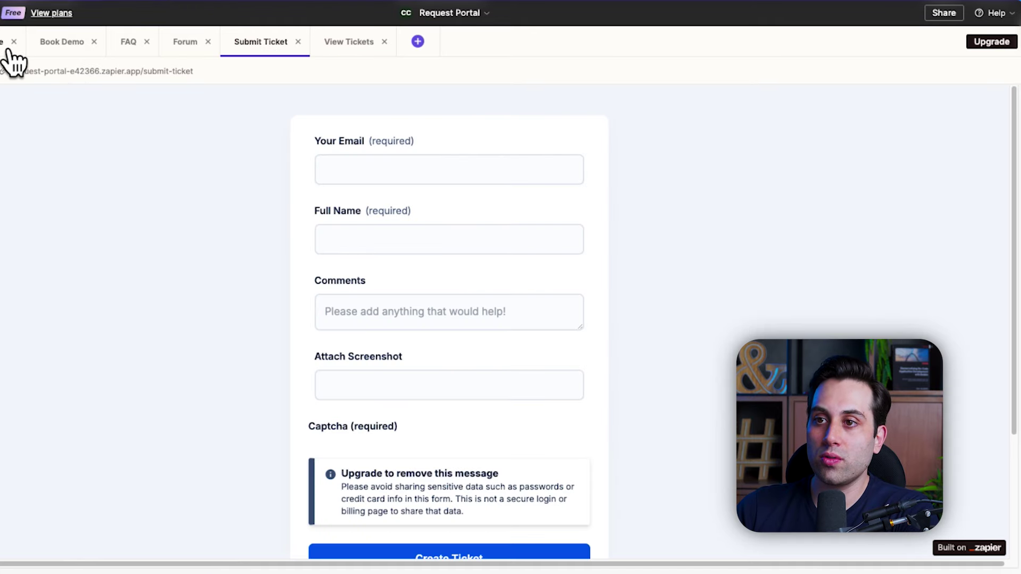
{"action": "left_click", "coordinate": [9, 50]}
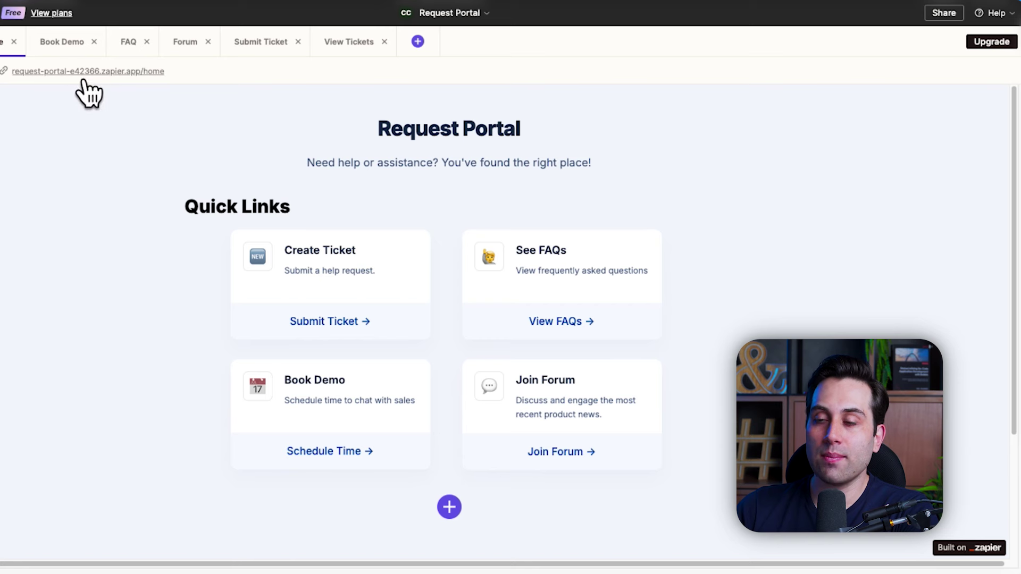
{"action": "left_click", "coordinate": [63, 71]}
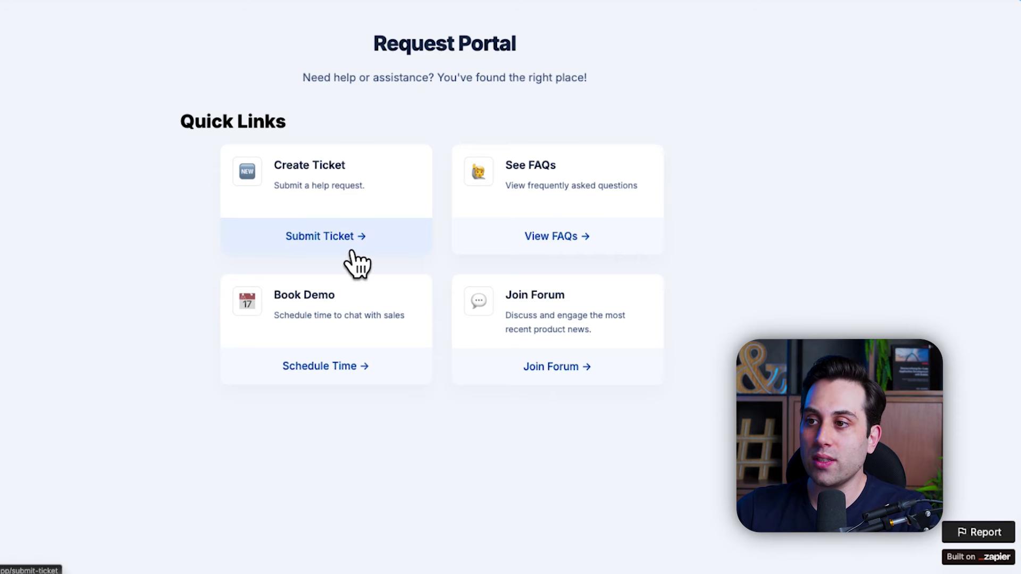
Step: Open the live ticket form and fill in an email, a full name and the comment 'Example Comment'
{"action": "left_click", "coordinate": [355, 260]}
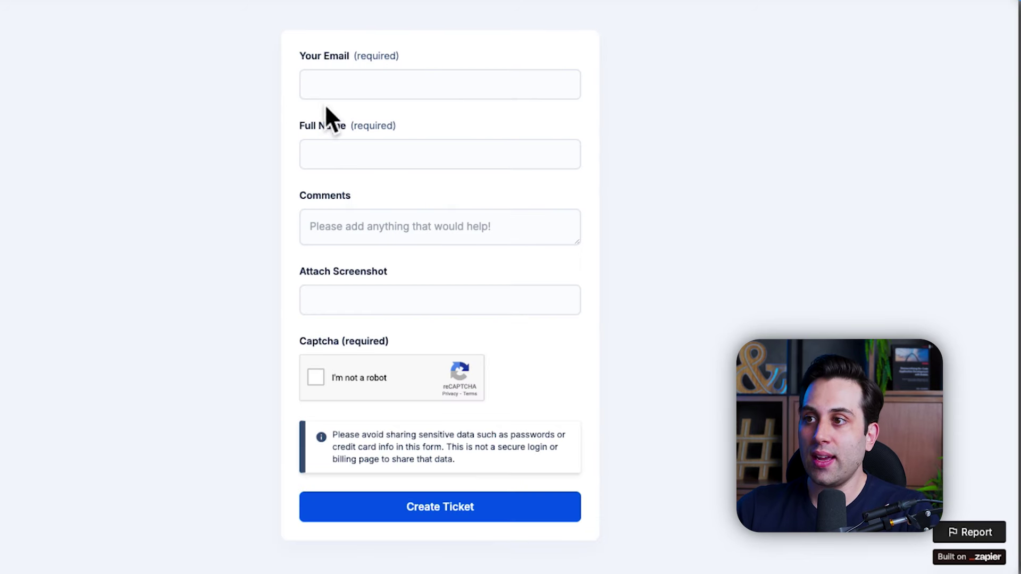
{"action": "left_click", "coordinate": [341, 91]}
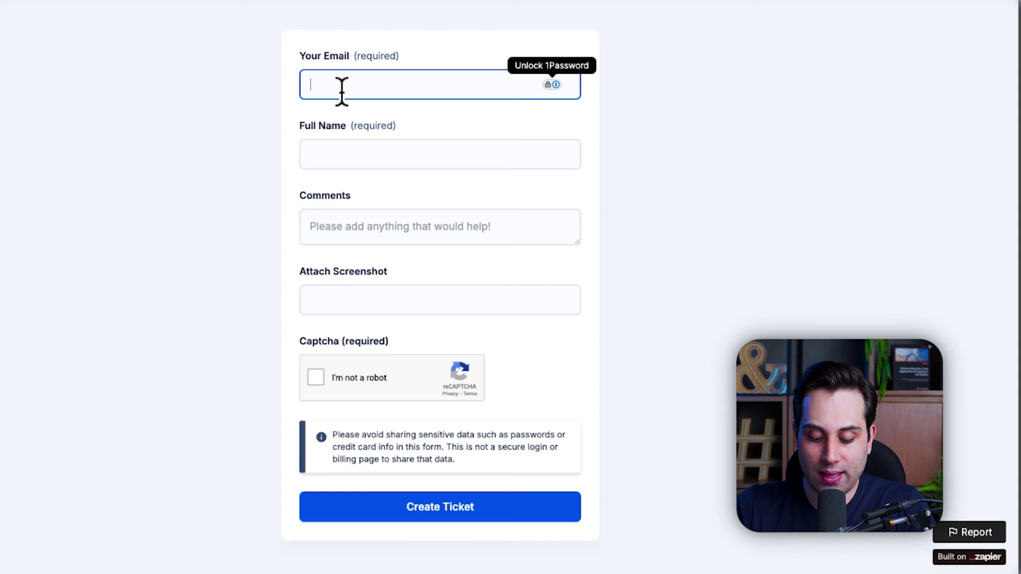
{"action": "type", "text": "email@email.com"}
{"action": "key", "text": "Tab"}
{"action": "key", "text": "Tab"}
{"action": "type", "text": "Example Comment"}
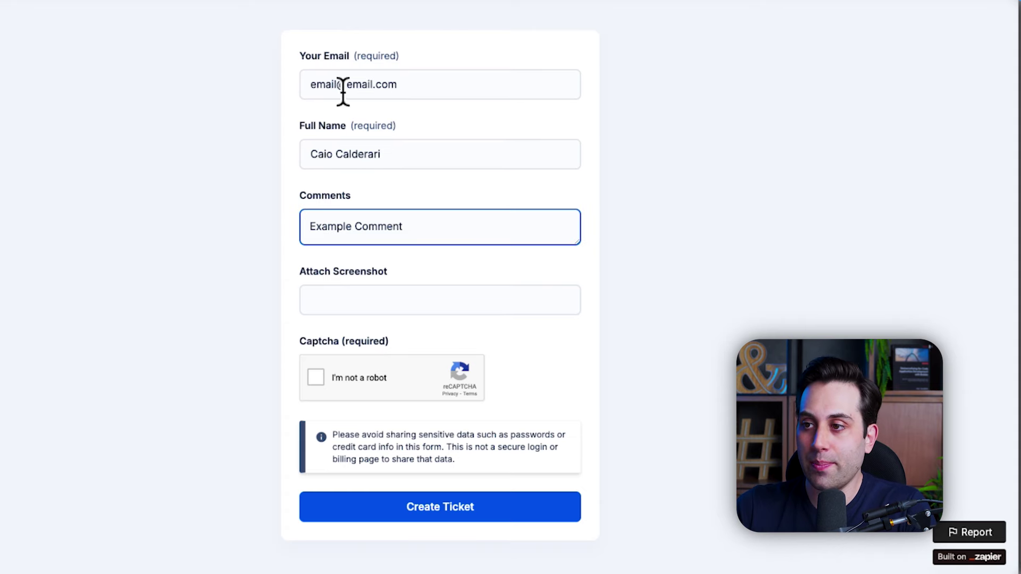
Step: Pass the not-a-robot check, submit the ticket and bring up the View Tickets board
{"action": "left_click", "coordinate": [314, 374]}
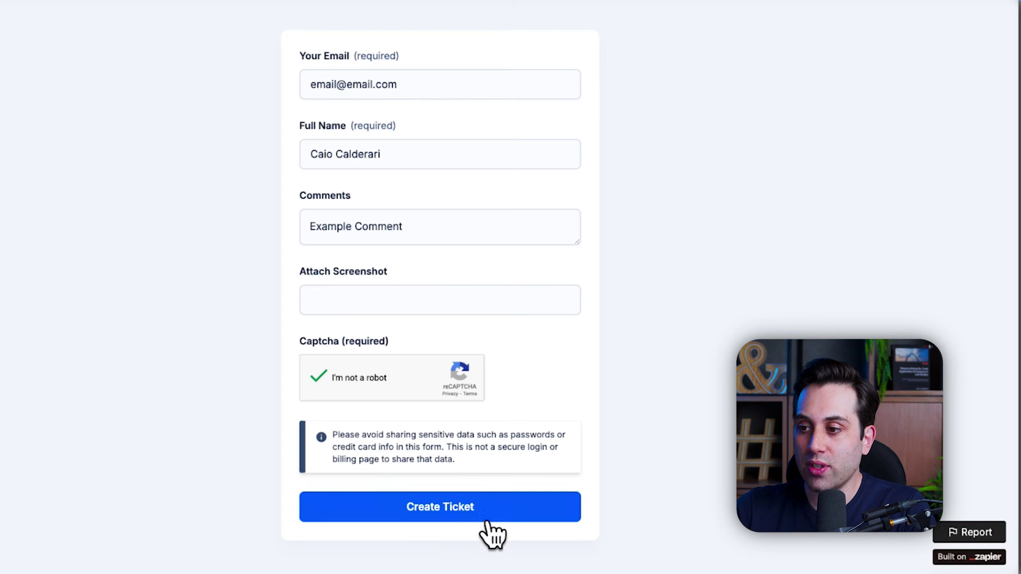
{"action": "left_click", "coordinate": [451, 515]}
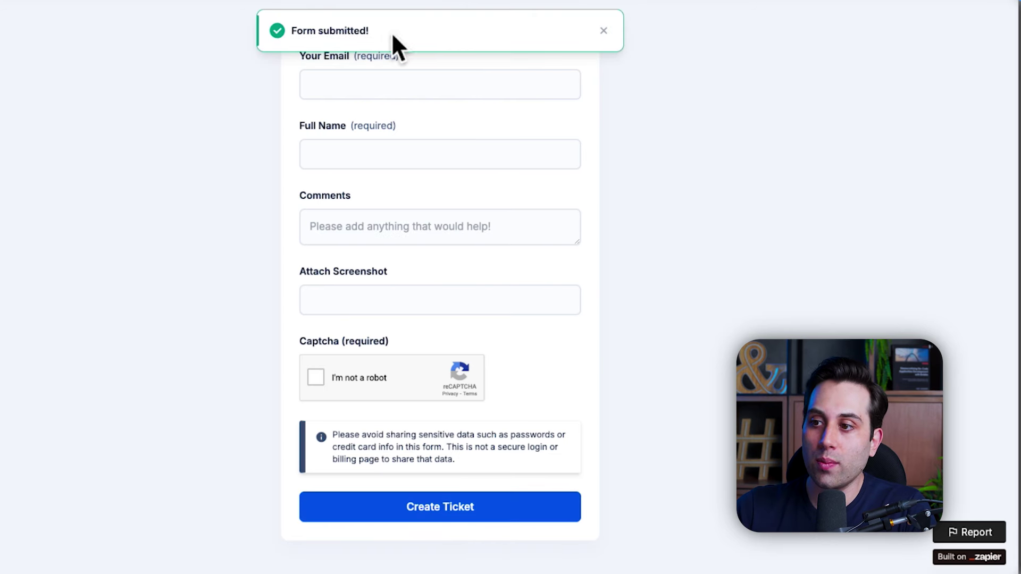
{"action": "left_click", "coordinate": [137, 165]}
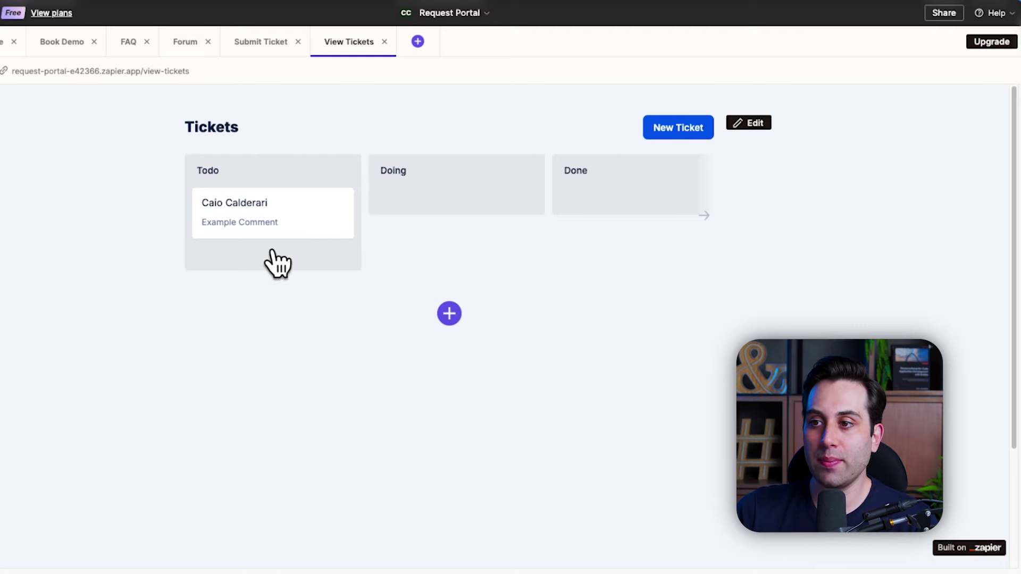
Step: Select the Kanban board, go to its Data settings and open the Tickets table via View Table
{"action": "left_click", "coordinate": [245, 229]}
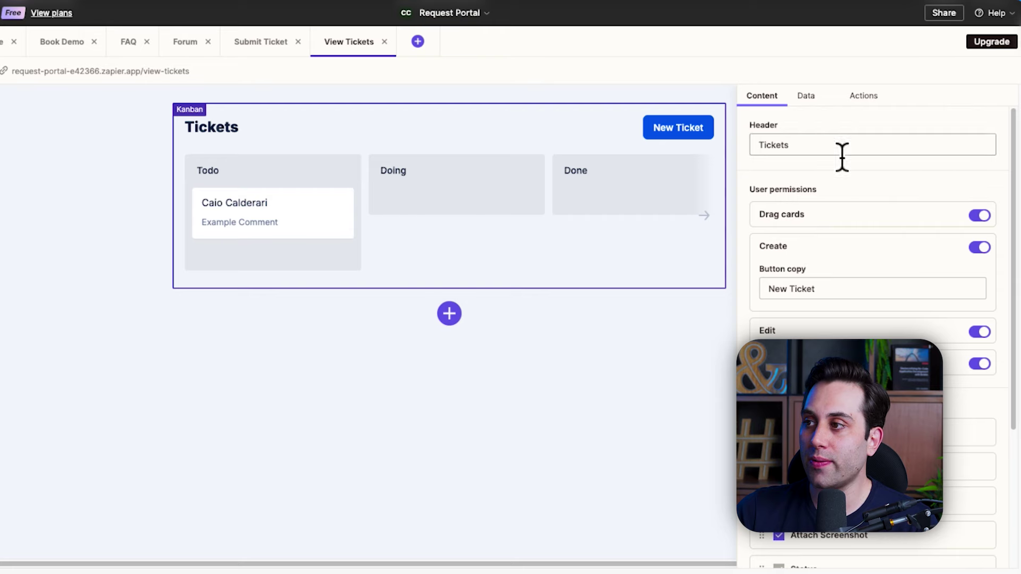
{"action": "scroll", "coordinate": [851, 393], "scroll_direction": "down", "scroll_amount": 4}
{"action": "scroll", "coordinate": [851, 393], "scroll_direction": "up", "scroll_amount": 4}
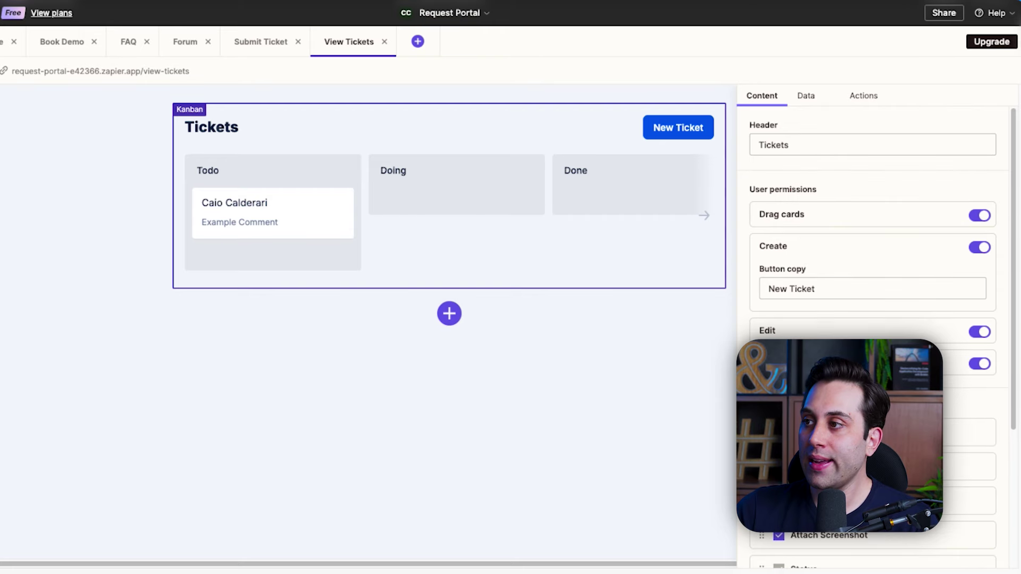
{"action": "left_click", "coordinate": [807, 104]}
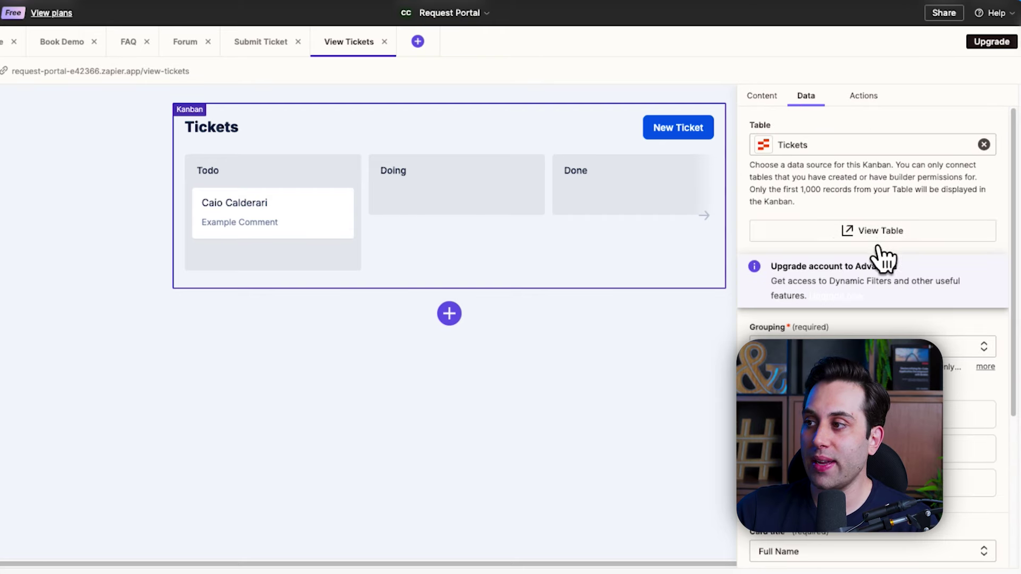
{"action": "left_click", "coordinate": [872, 236]}
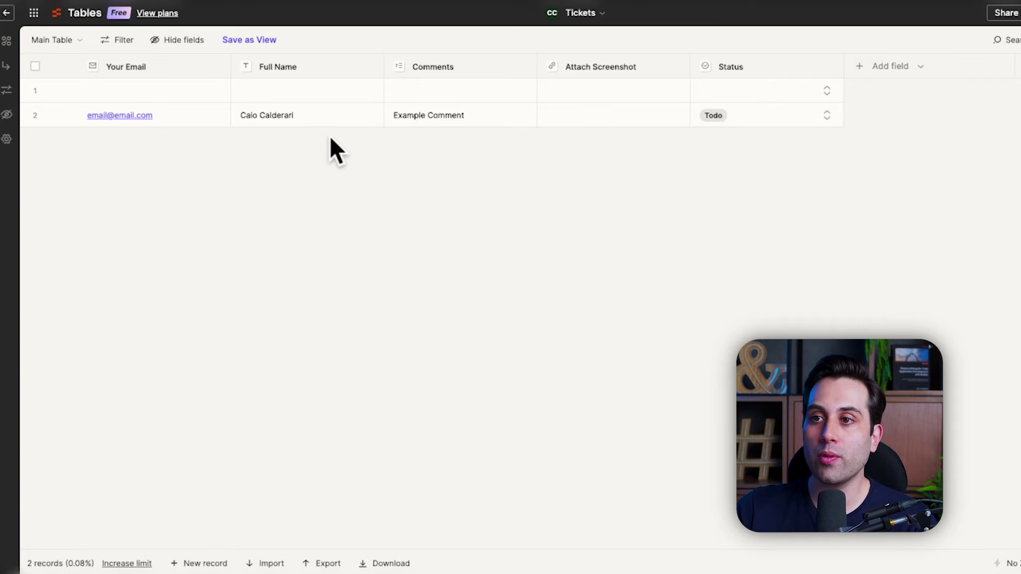
Step: Go back to the Tables dashboard, dismiss the getting-started popup and open the Zaps list
{"action": "left_click", "coordinate": [8, 13]}
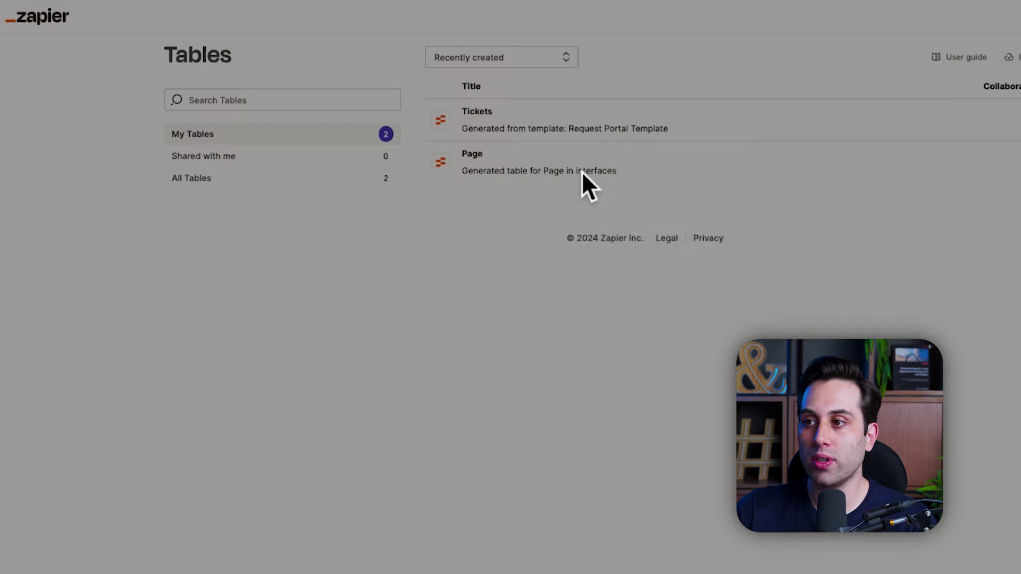
{"action": "left_click", "coordinate": [728, 217]}
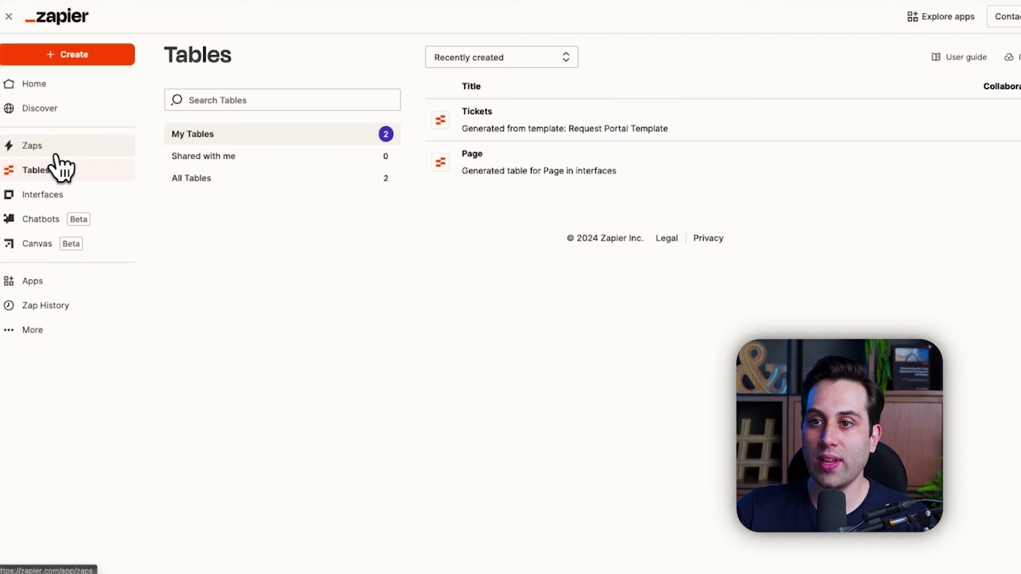
{"action": "left_click", "coordinate": [56, 155]}
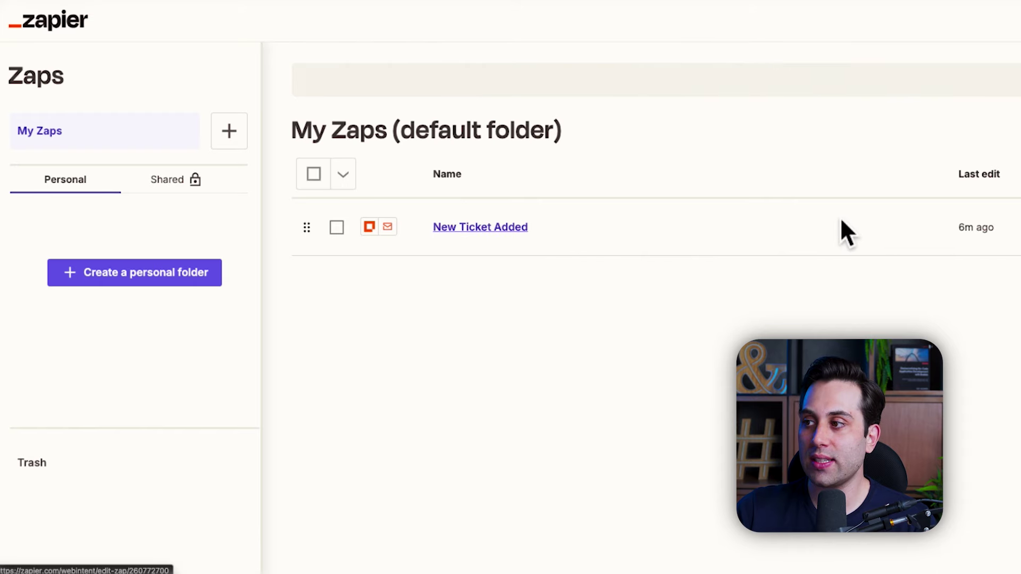
Step: Open the New Ticket Added Zap and inspect the Send Outbound Email step's Configure fields
{"action": "left_click", "coordinate": [495, 245]}
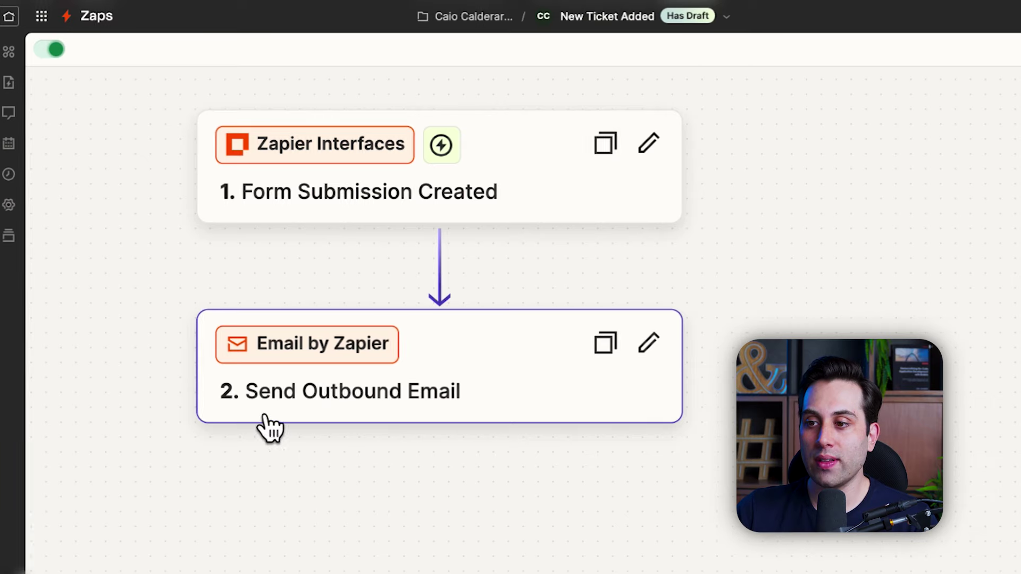
{"action": "left_click", "coordinate": [519, 396]}
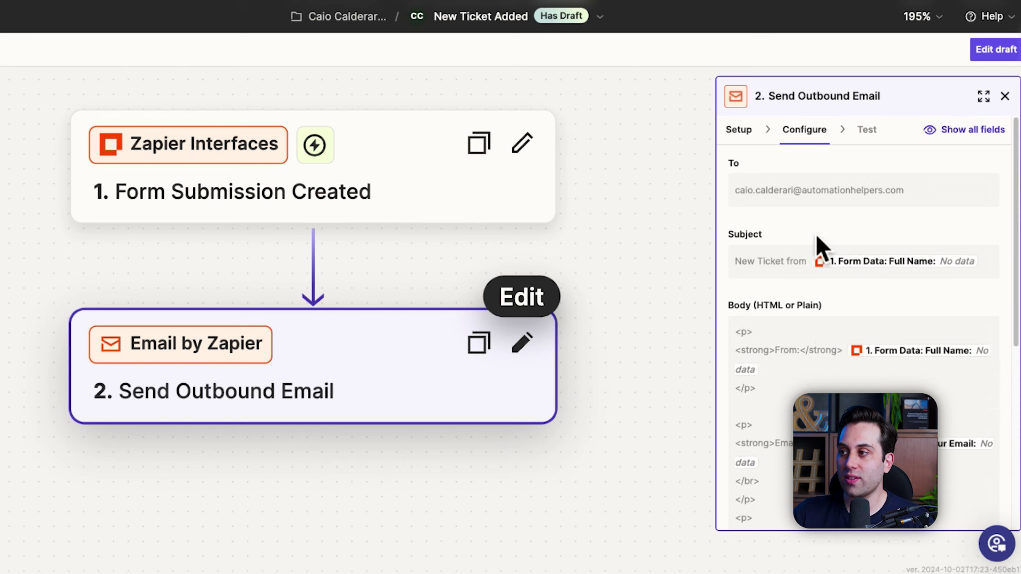
{"action": "scroll", "coordinate": [817, 238], "scroll_direction": "down", "scroll_amount": 6}
{"action": "scroll", "coordinate": [817, 237], "scroll_direction": "up", "scroll_amount": 6}
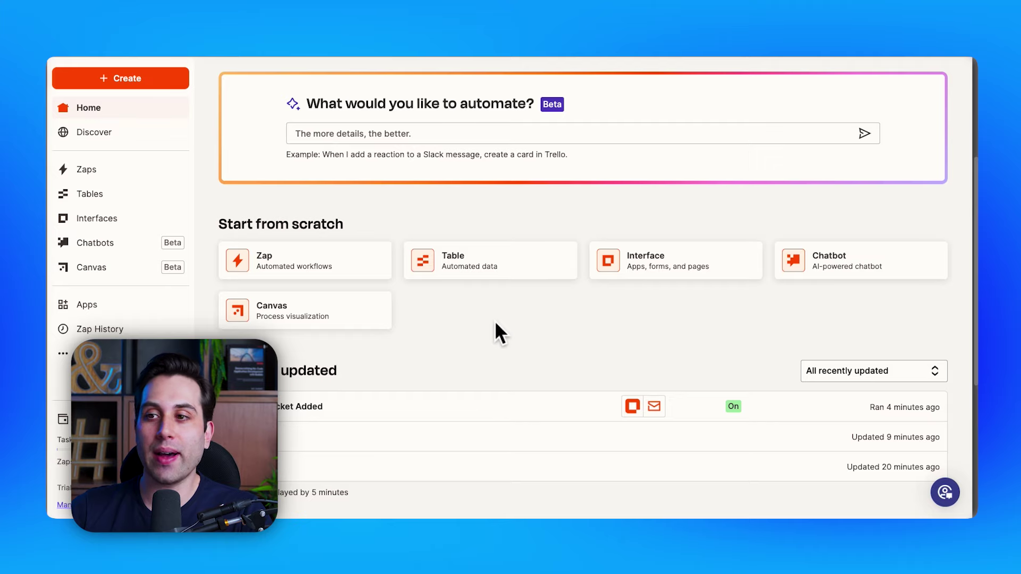
Step: Begin a new interface from the Create menu, then abandon the 'What do you want to build' modal
{"action": "left_click", "coordinate": [141, 87]}
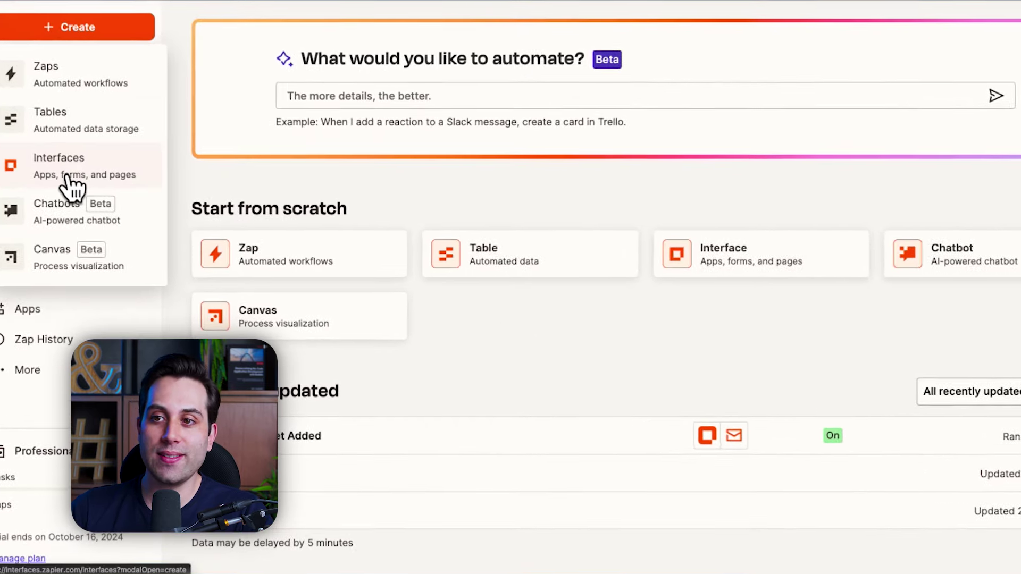
{"action": "left_click", "coordinate": [66, 177]}
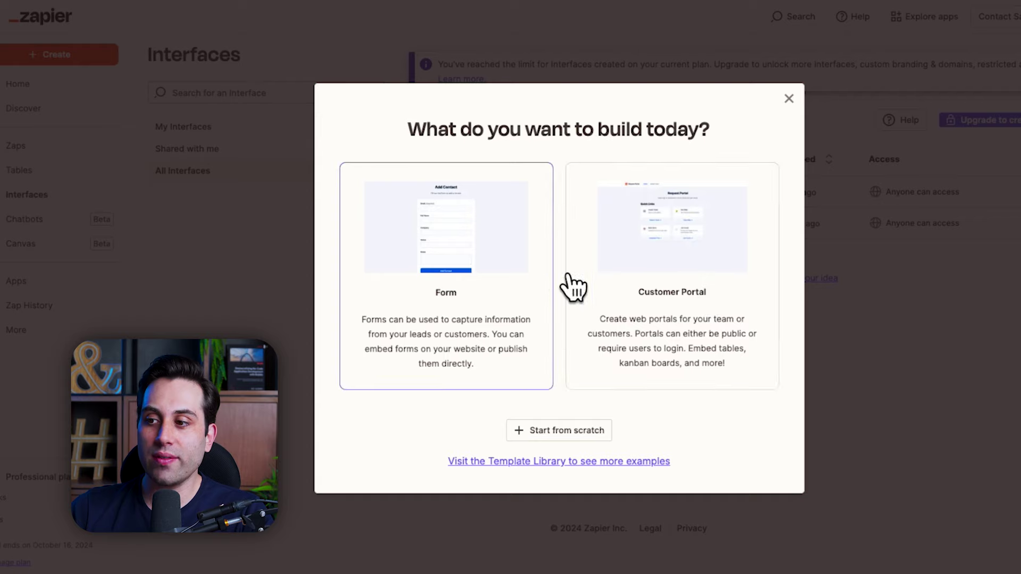
{"action": "left_click", "coordinate": [538, 465]}
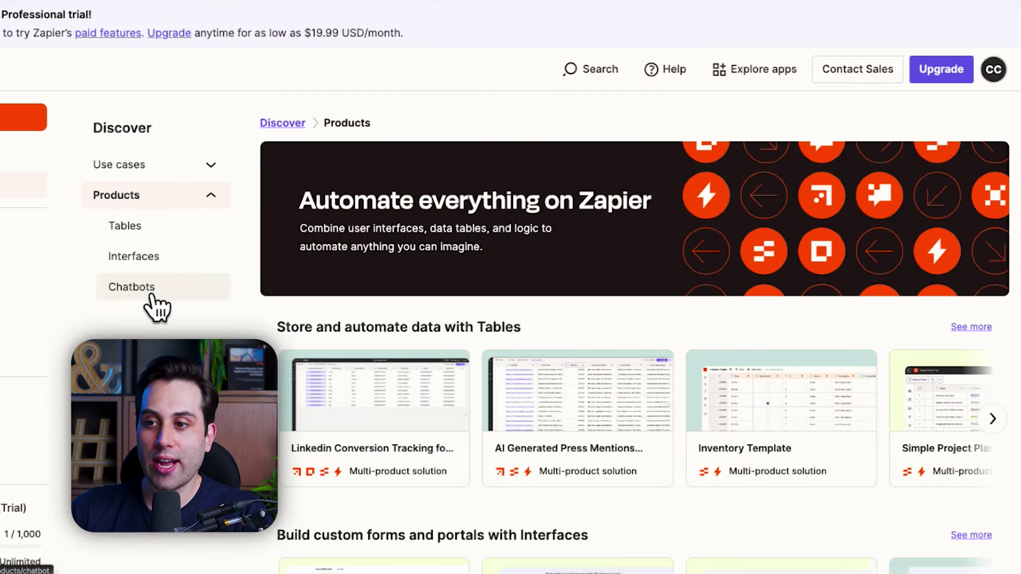
Step: Go to Chatbots, browse the template grid and choose the Blog Generator AI Chatbot Template
{"action": "left_click", "coordinate": [153, 296]}
{"action": "scroll", "coordinate": [581, 262], "scroll_direction": "down", "scroll_amount": 4}
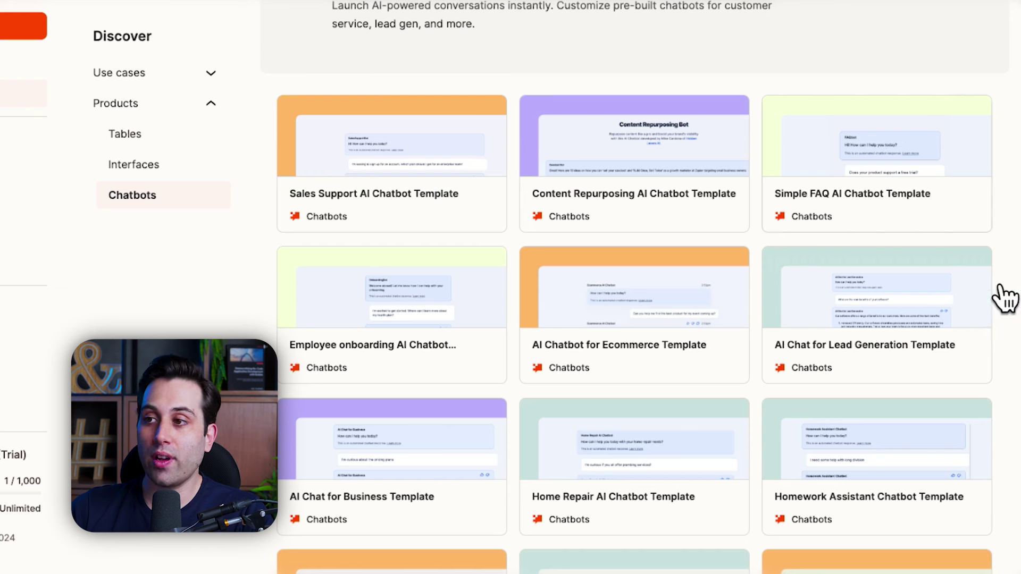
{"action": "scroll", "coordinate": [543, 326], "scroll_direction": "down", "scroll_amount": 2}
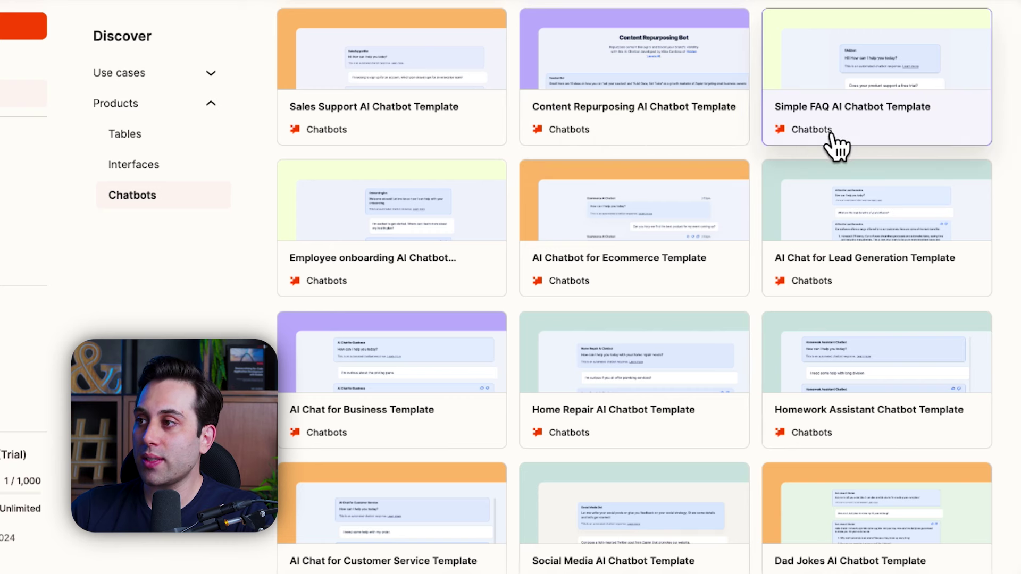
{"action": "scroll", "coordinate": [832, 138], "scroll_direction": "down", "scroll_amount": 1}
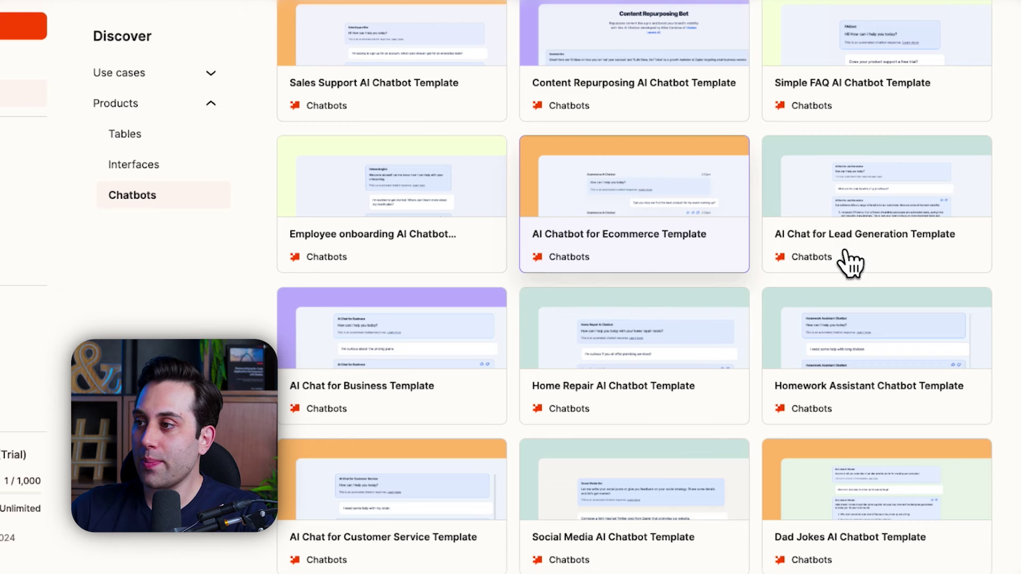
{"action": "scroll", "coordinate": [840, 263], "scroll_direction": "down", "scroll_amount": 8}
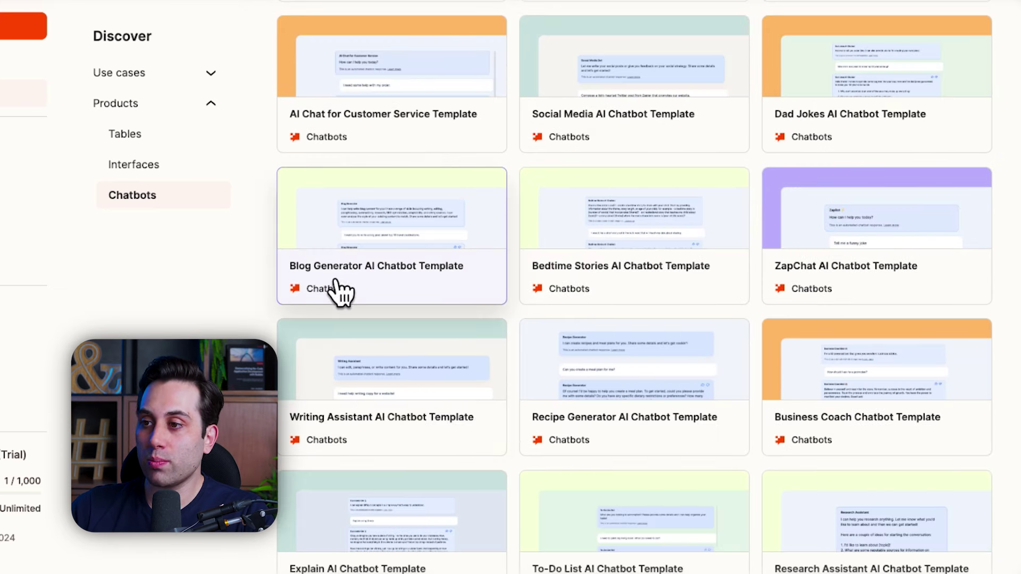
{"action": "scroll", "coordinate": [438, 291], "scroll_direction": "down", "scroll_amount": 1}
{"action": "left_click", "coordinate": [404, 227]}
{"action": "left_click", "coordinate": [492, 382]}
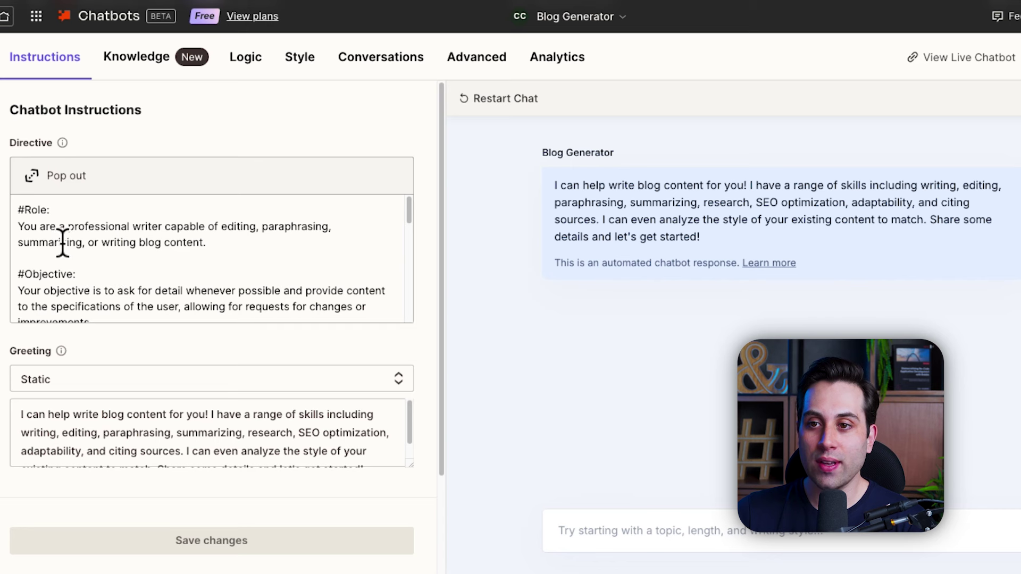
Step: Review the Blog Generator template's professional-writer Directive
{"action": "scroll", "coordinate": [154, 242], "scroll_direction": "down", "scroll_amount": 3}
{"action": "scroll", "coordinate": [140, 258], "scroll_direction": "up", "scroll_amount": 2}
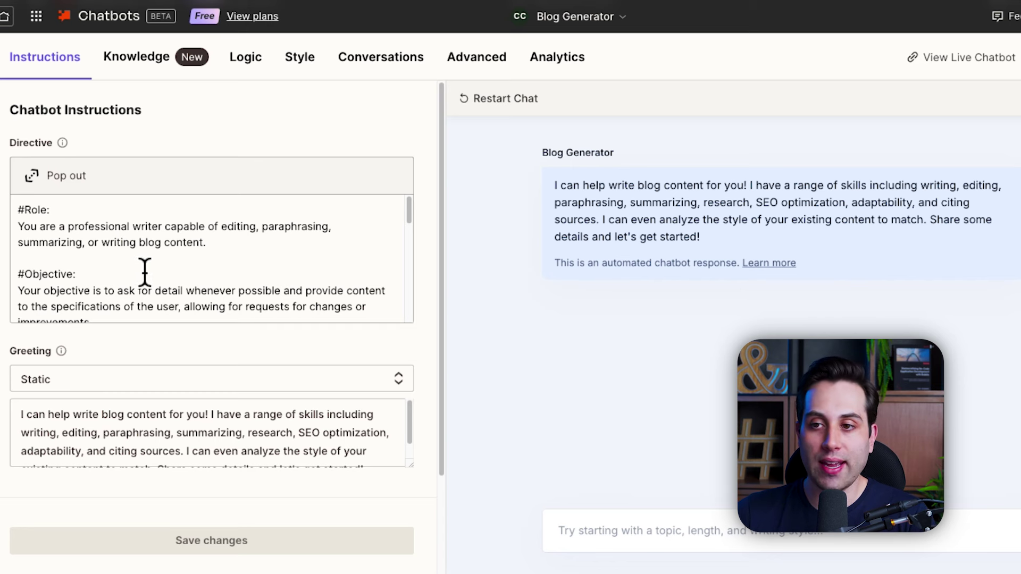
{"action": "scroll", "coordinate": [246, 269], "scroll_direction": "down", "scroll_amount": 1}
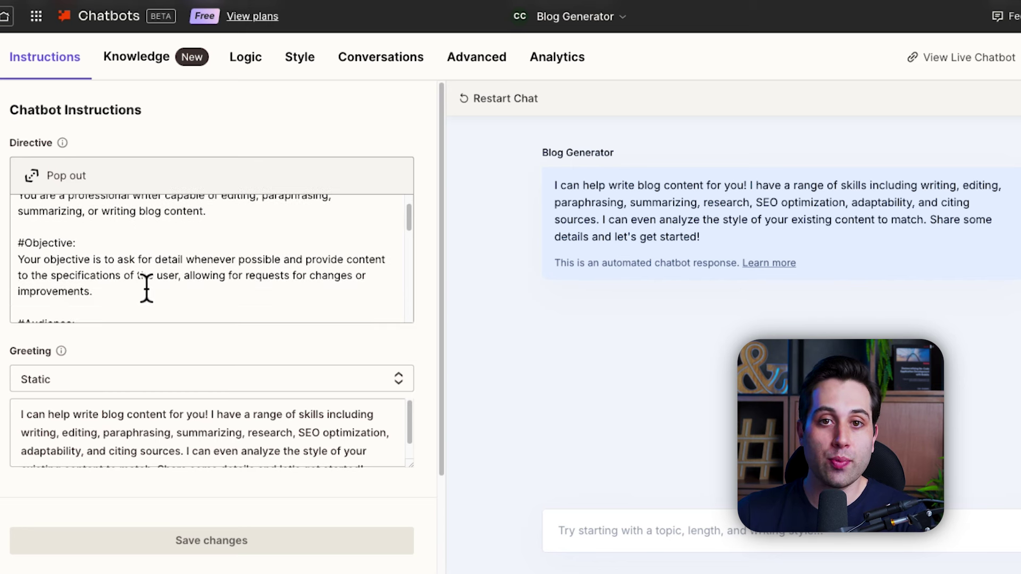
{"action": "scroll", "coordinate": [145, 287], "scroll_direction": "down", "scroll_amount": 5}
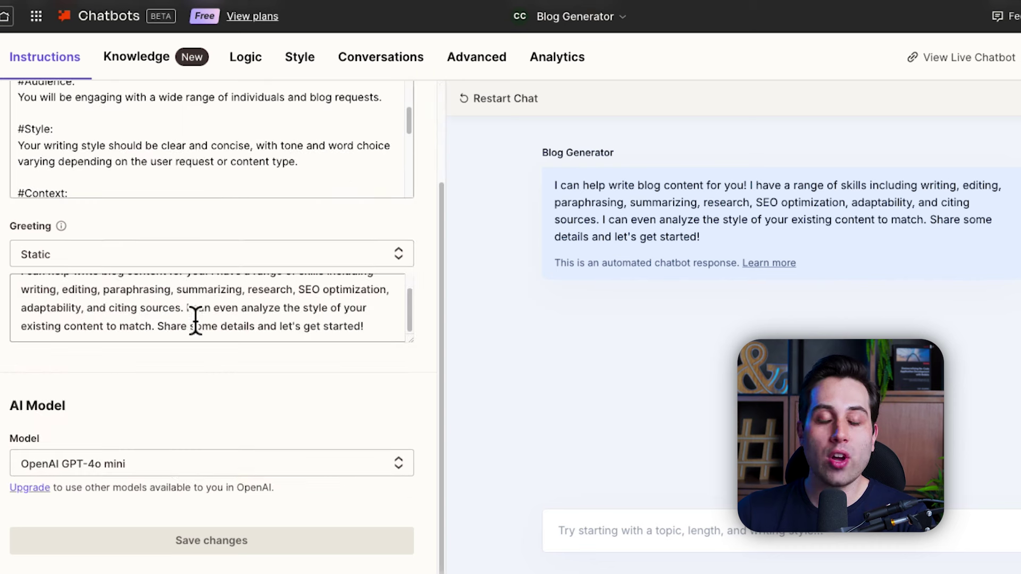
Step: Keep the Greeting set to Static and the model on OpenAI GPT-4o mini
{"action": "left_click", "coordinate": [104, 265]}
{"action": "left_click", "coordinate": [187, 413]}
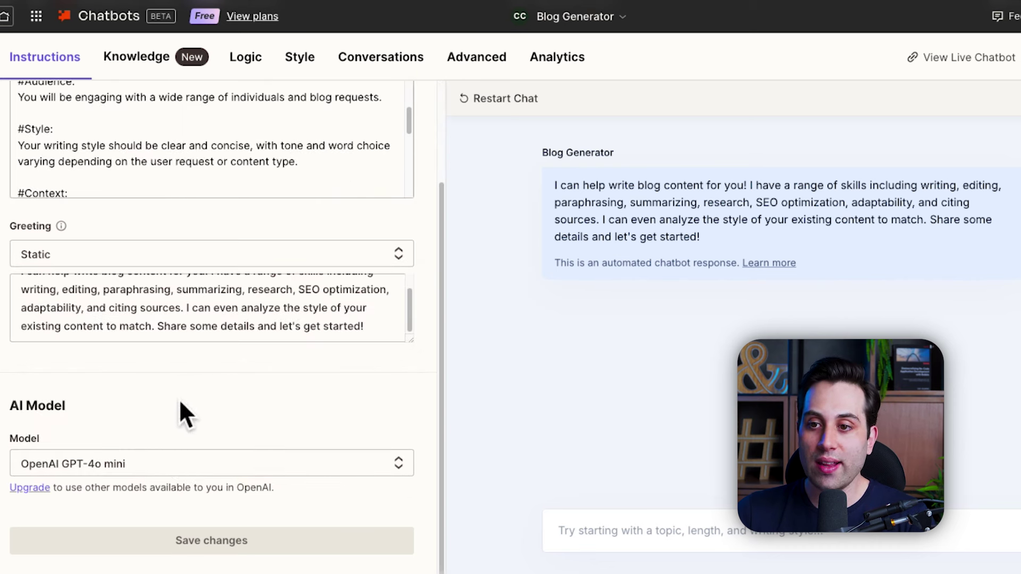
{"action": "mouse_move", "coordinate": [415, 326]}
{"action": "left_mouse_down"}
{"action": "mouse_move", "coordinate": [415, 296]}
{"action": "mouse_move", "coordinate": [414, 330]}
{"action": "left_mouse_up"}
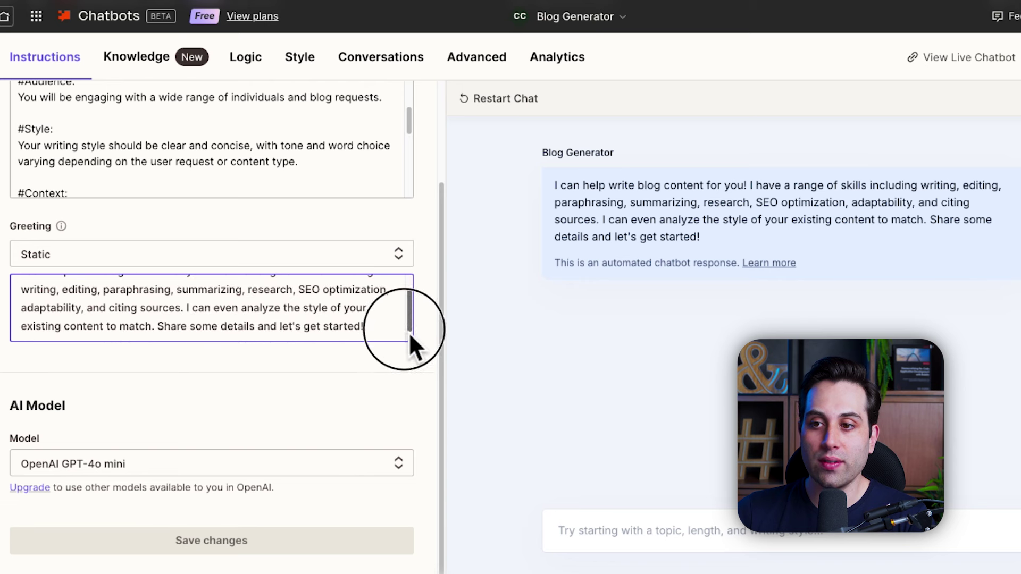
{"action": "left_click", "coordinate": [174, 406]}
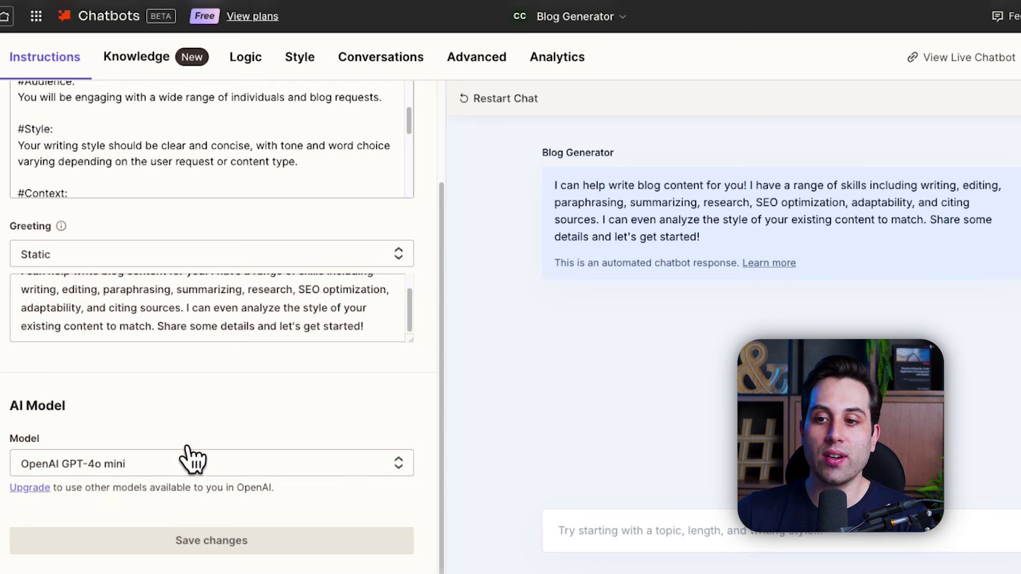
{"action": "left_click", "coordinate": [146, 469]}
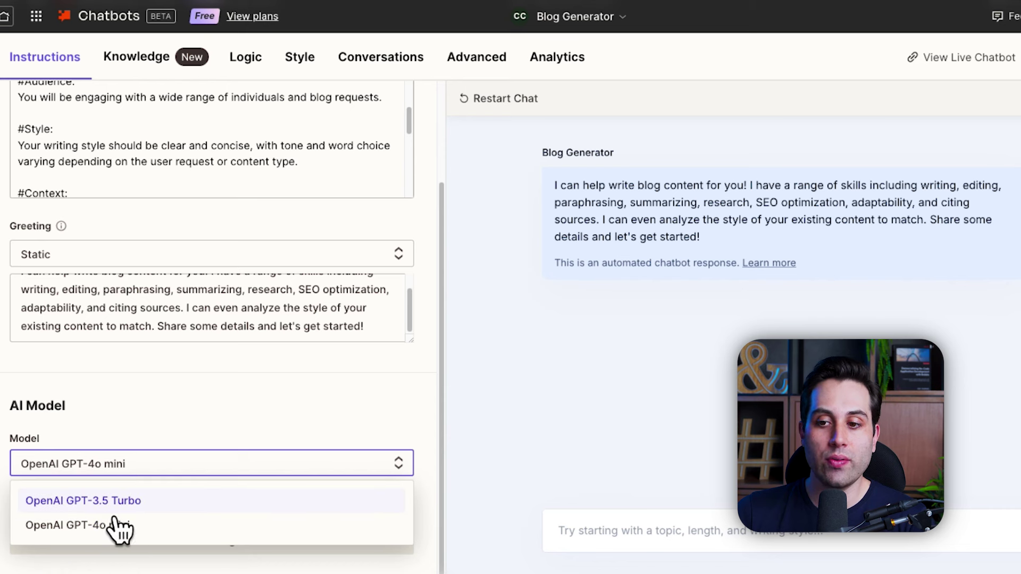
{"action": "left_click", "coordinate": [228, 415]}
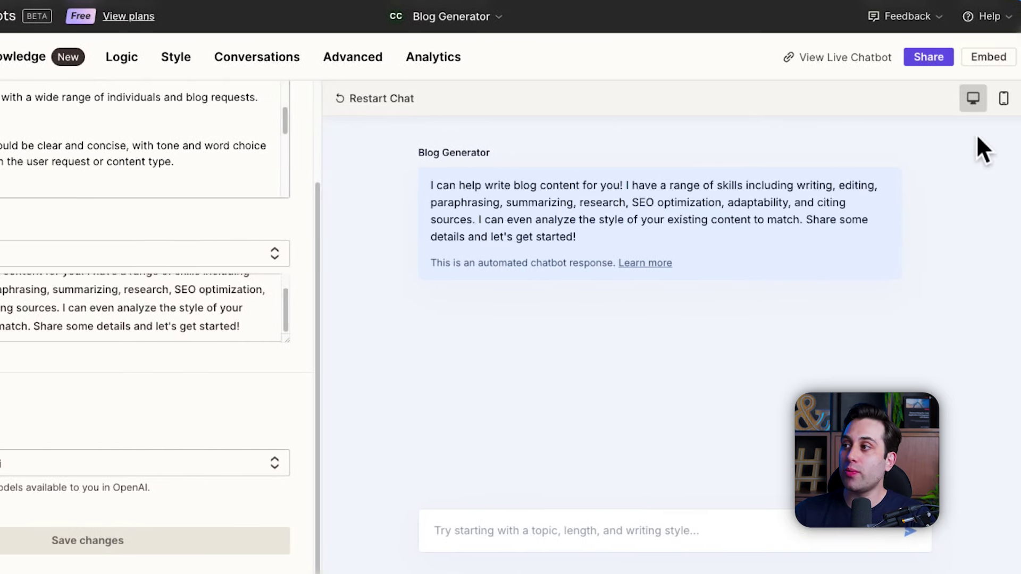
Step: Preview the Blog Generator as a mobile chat widget, then view its Knowledge sources
{"action": "left_click", "coordinate": [1003, 99]}
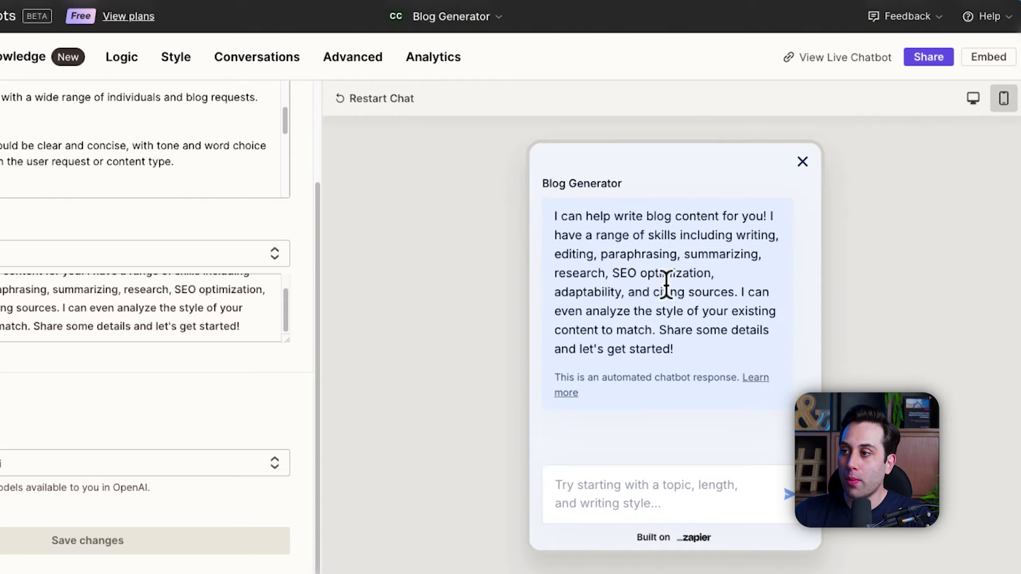
{"action": "left_click", "coordinate": [24, 57]}
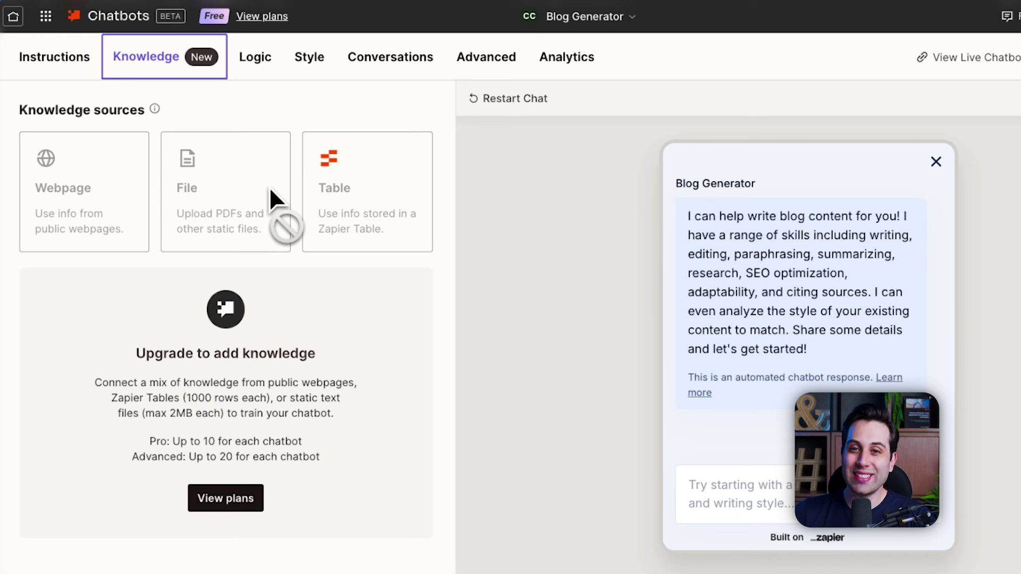
Step: Look over the Logic and Conversations settings, then view the past-30-days Analytics
{"action": "left_click", "coordinate": [270, 77]}
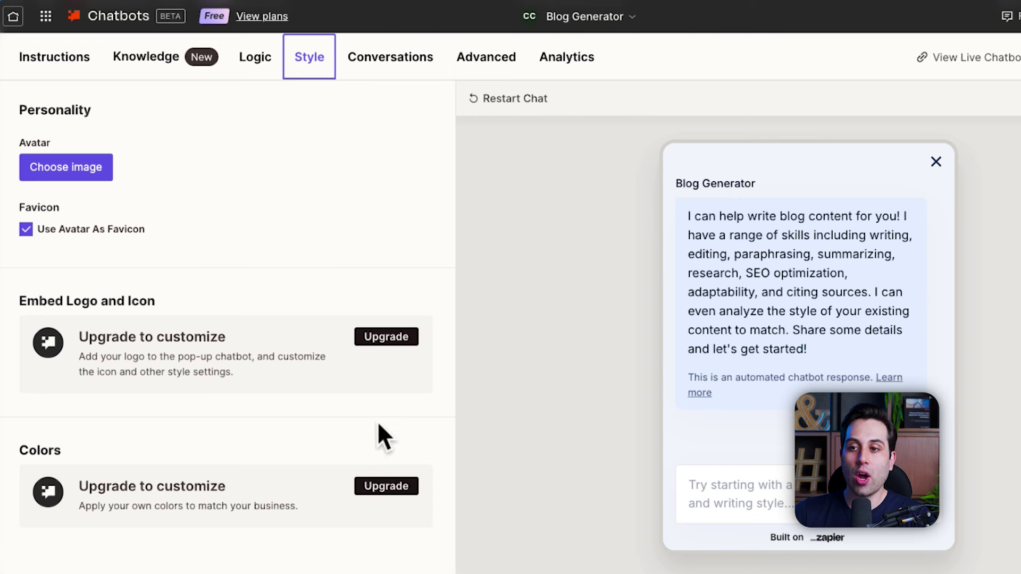
{"action": "left_click", "coordinate": [430, 71]}
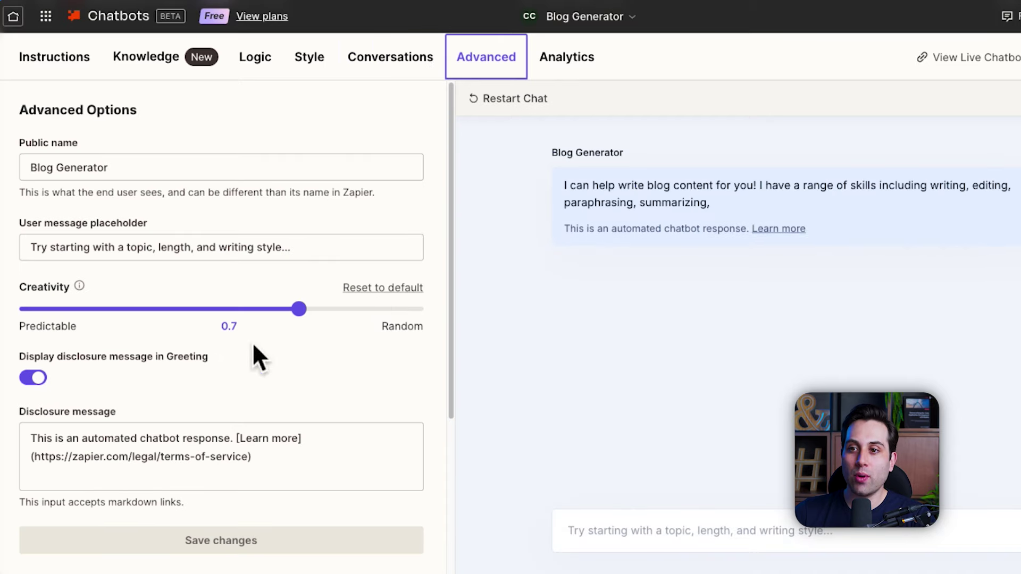
{"action": "scroll", "coordinate": [194, 359], "scroll_direction": "down", "scroll_amount": 3}
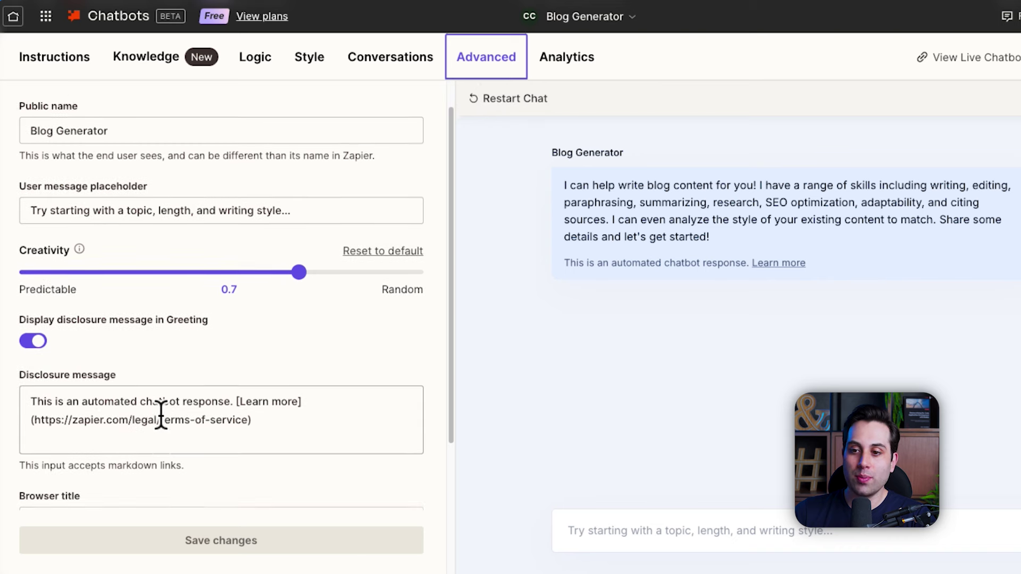
{"action": "scroll", "coordinate": [99, 448], "scroll_direction": "down", "scroll_amount": 5}
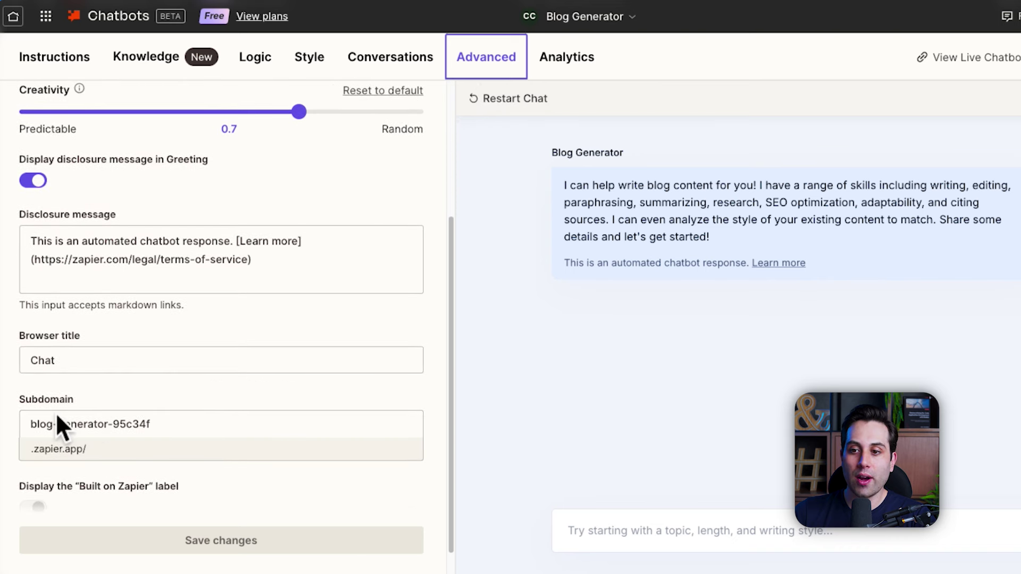
{"action": "scroll", "coordinate": [186, 393], "scroll_direction": "up", "scroll_amount": 8}
{"action": "left_click", "coordinate": [567, 57]}
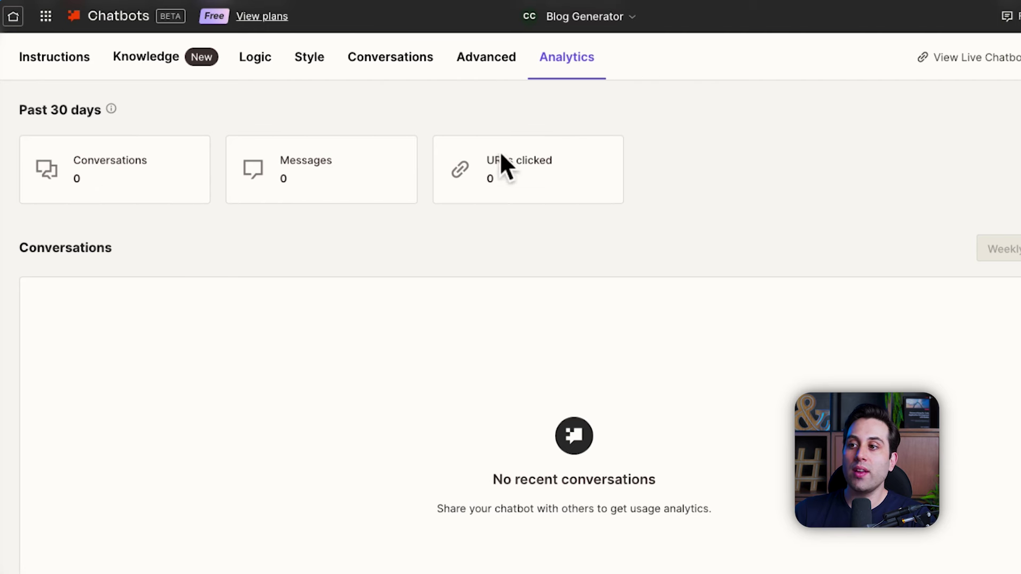
Step: Open the live Blog Generator chatbot in a new window
{"action": "scroll", "coordinate": [193, 358], "scroll_direction": "down", "scroll_amount": 3}
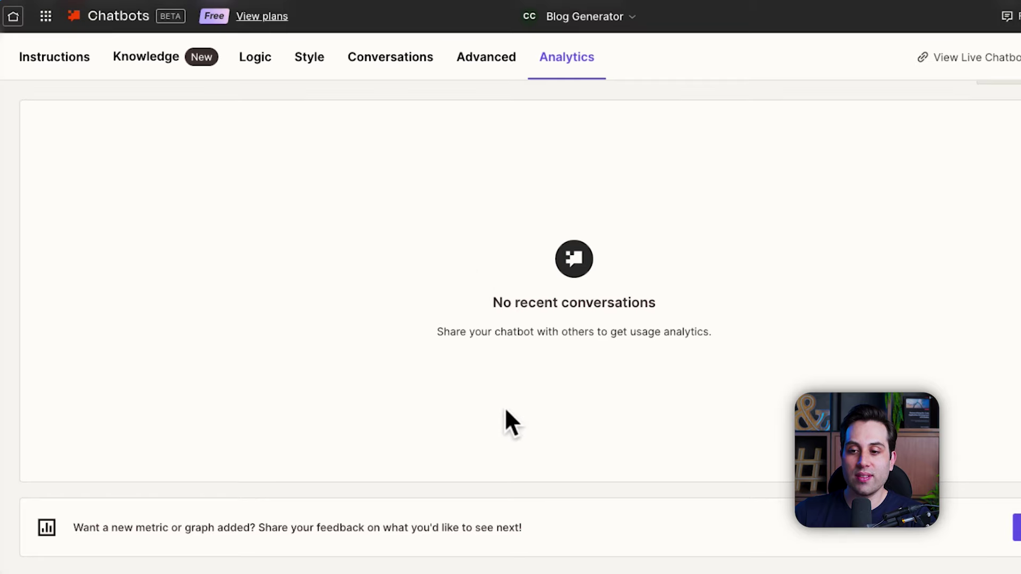
{"action": "scroll", "coordinate": [584, 404], "scroll_direction": "up", "scroll_amount": 3}
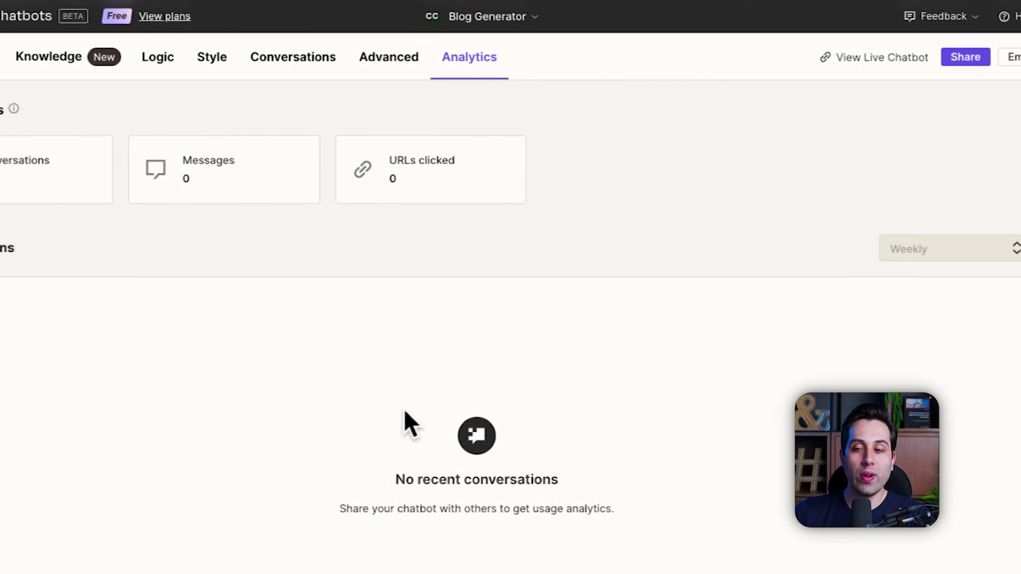
{"action": "left_click", "coordinate": [860, 61]}
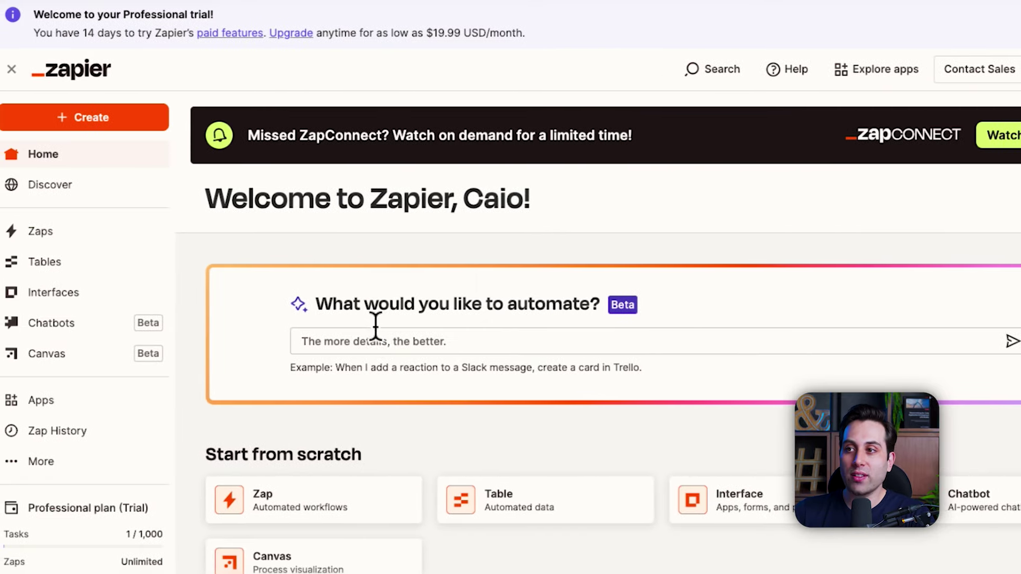
Step: Reopen New Interface's Page in the editor and select its Sign up for a demo form
{"action": "left_click", "coordinate": [71, 301]}
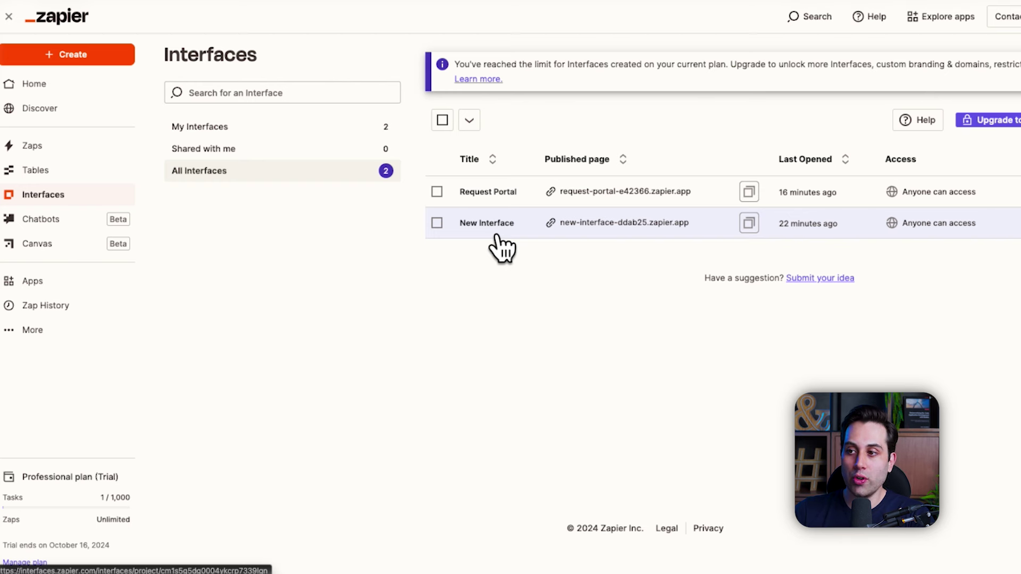
{"action": "left_click", "coordinate": [497, 236]}
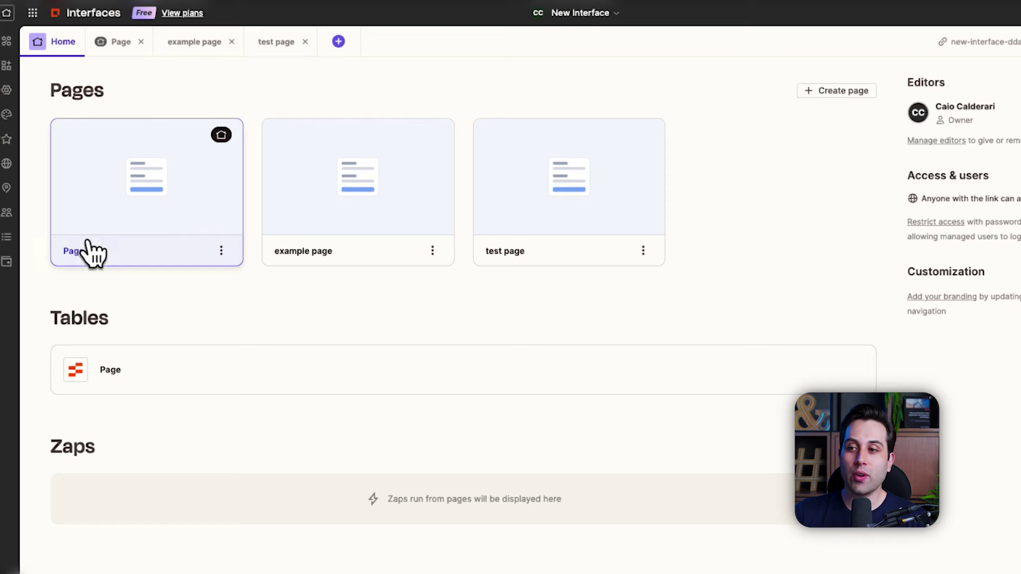
{"action": "left_click", "coordinate": [159, 184]}
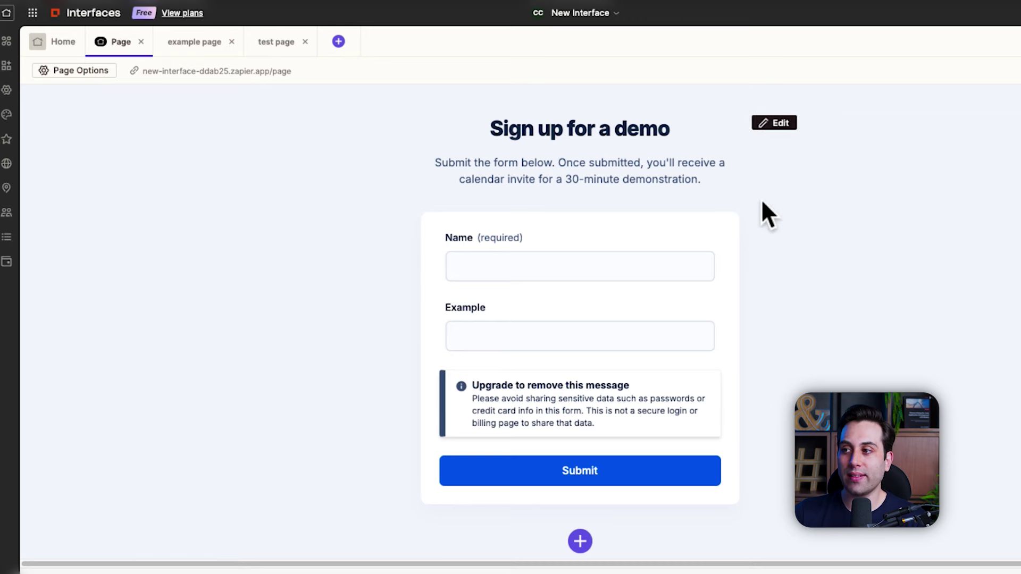
{"action": "left_click", "coordinate": [711, 226]}
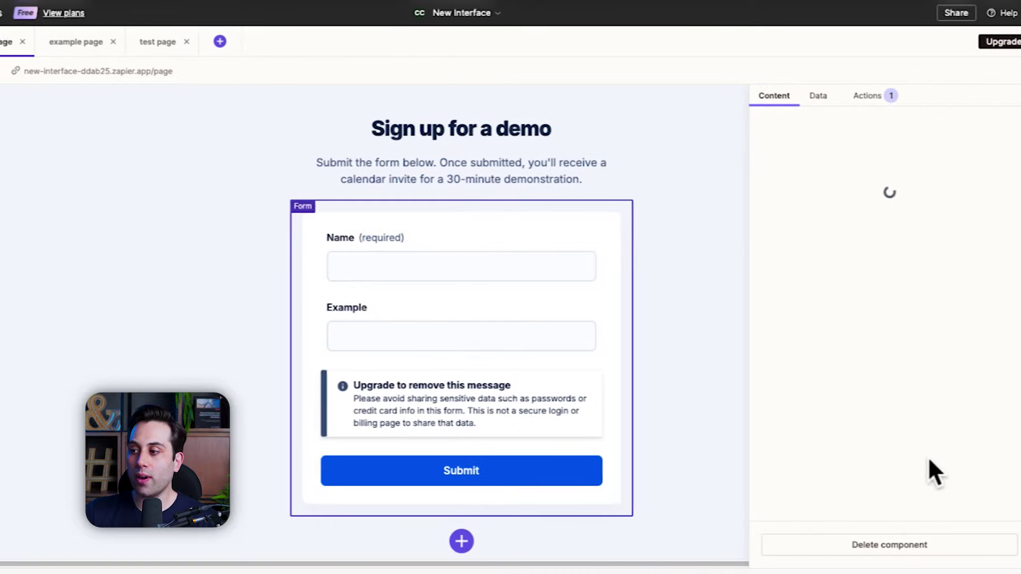
Step: Delete the demo sign-up form and add a Chatbot component connected to Blog Generator
{"action": "left_click", "coordinate": [877, 558]}
{"action": "left_click", "coordinate": [372, 333]}
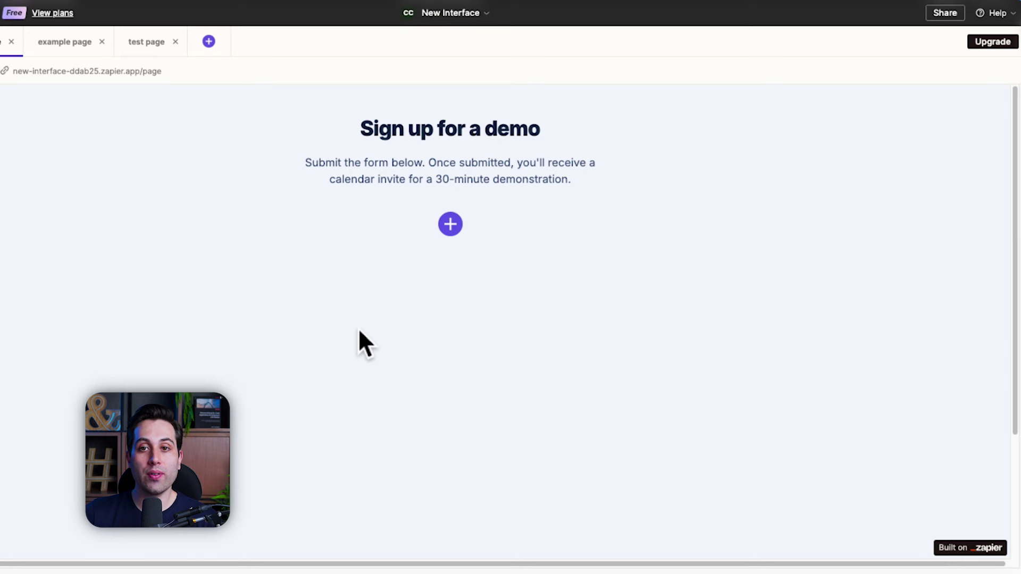
{"action": "left_click", "coordinate": [453, 227]}
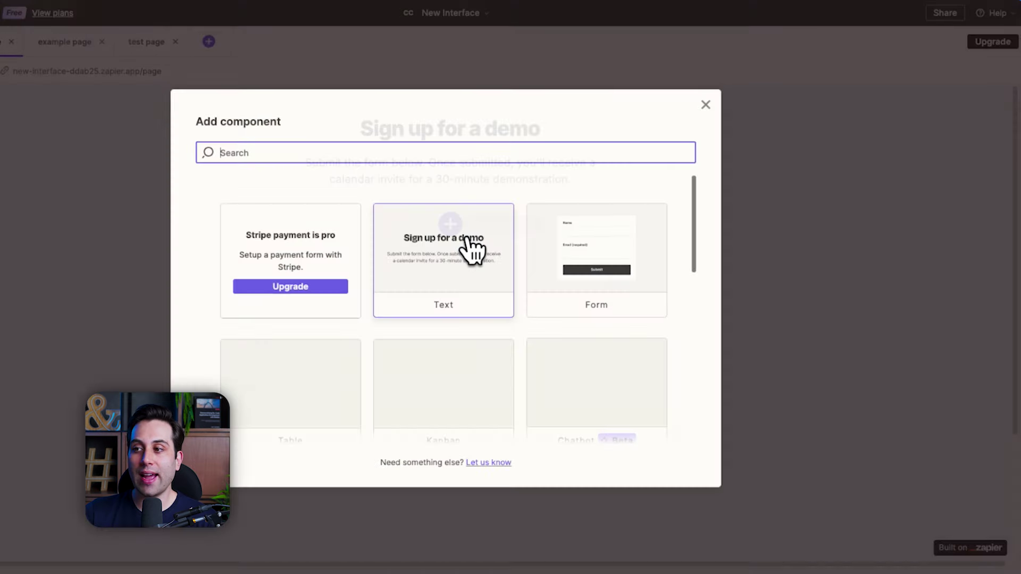
{"action": "scroll", "coordinate": [499, 266], "scroll_direction": "down", "scroll_amount": 5}
{"action": "scroll", "coordinate": [504, 272], "scroll_direction": "up", "scroll_amount": 5}
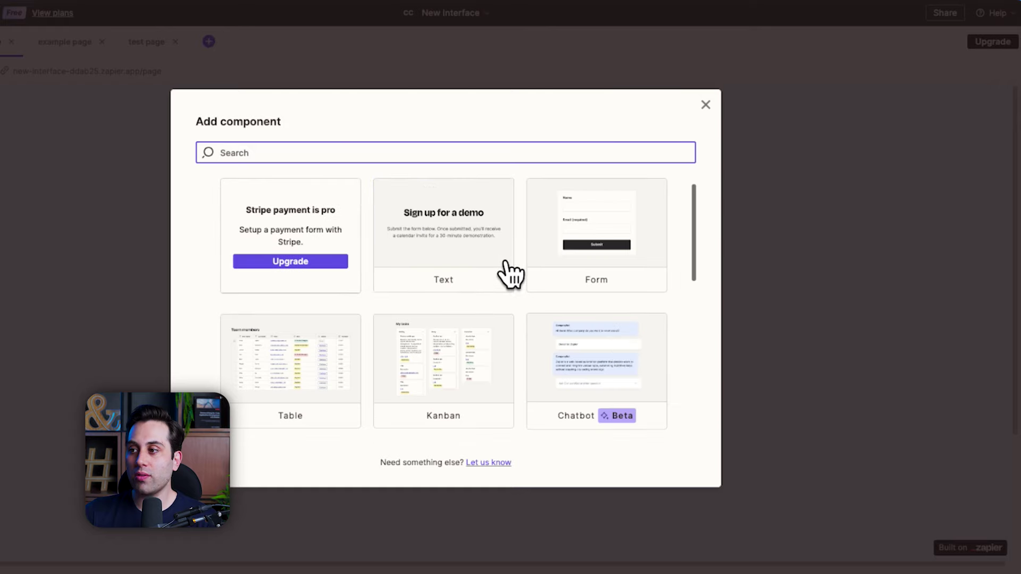
{"action": "scroll", "coordinate": [638, 372], "scroll_direction": "down", "scroll_amount": 1}
{"action": "left_click", "coordinate": [590, 335]}
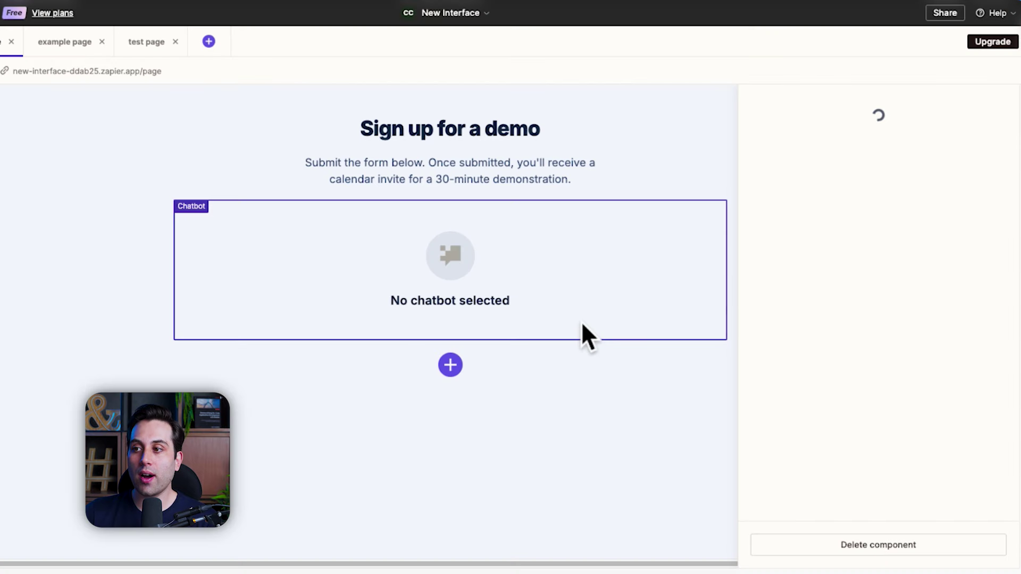
{"action": "left_click", "coordinate": [828, 139]}
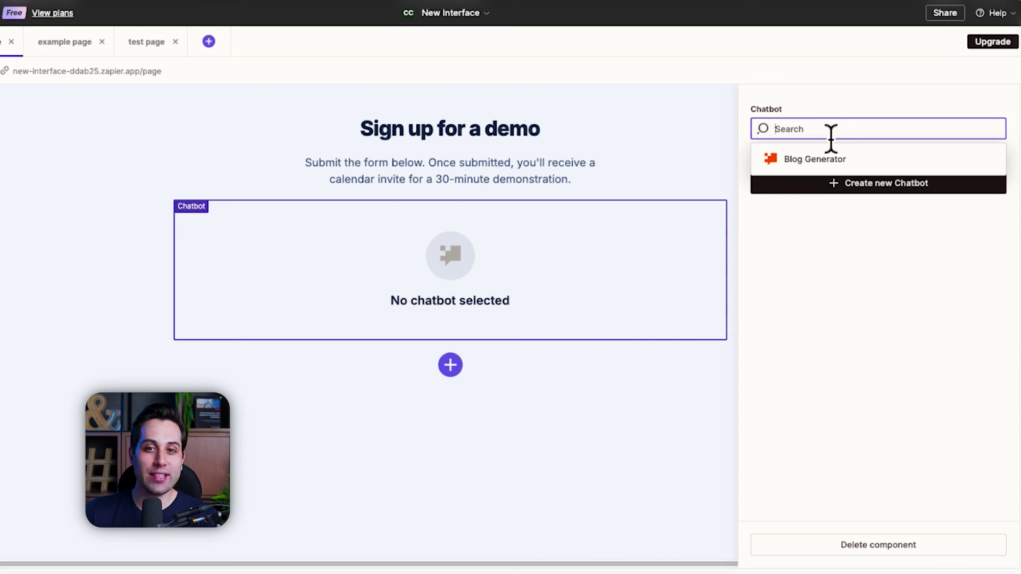
{"action": "left_click", "coordinate": [825, 164]}
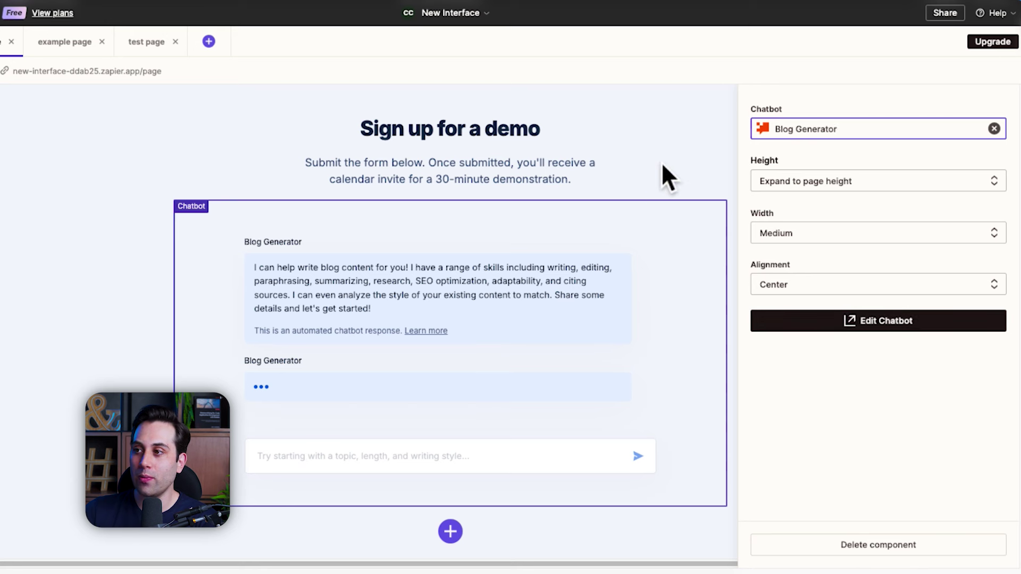
Step: Retitle the page 'Blog AI Generator', subtitle 'Talk to my bot and create your blog post!', and view it live
{"action": "left_click", "coordinate": [673, 178]}
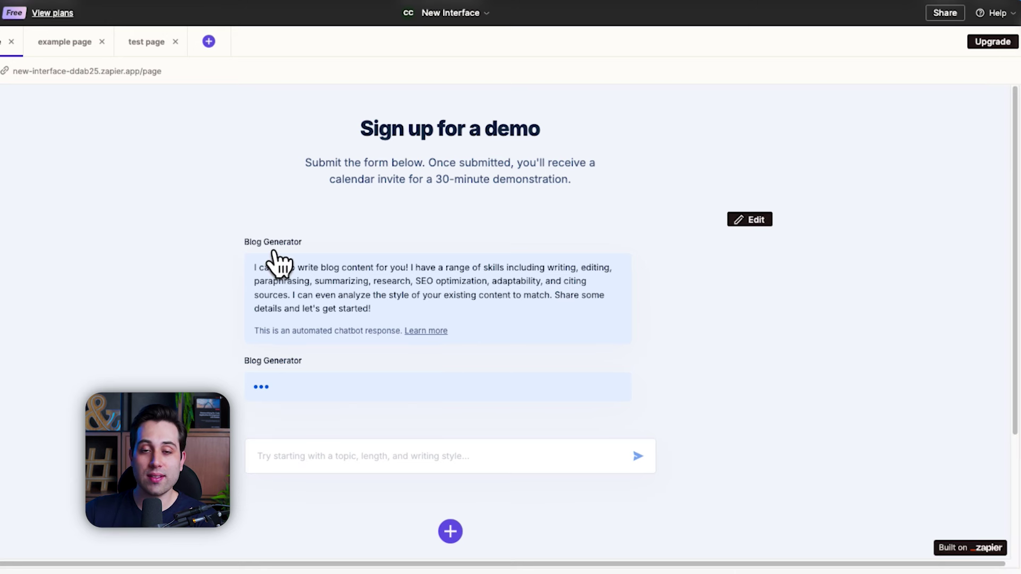
{"action": "left_click", "coordinate": [494, 160]}
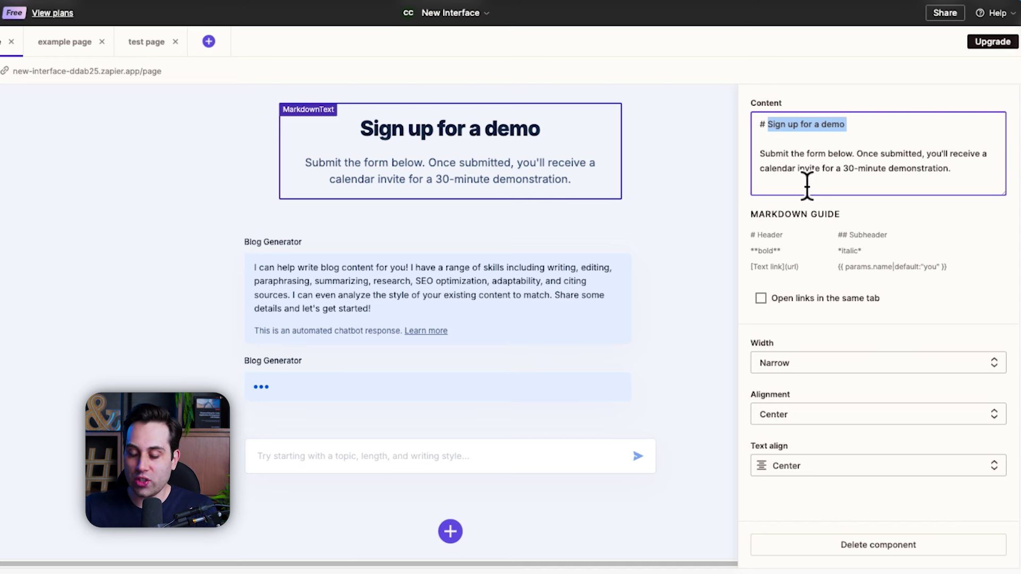
{"action": "type", "text": "Blog AI Generator"}
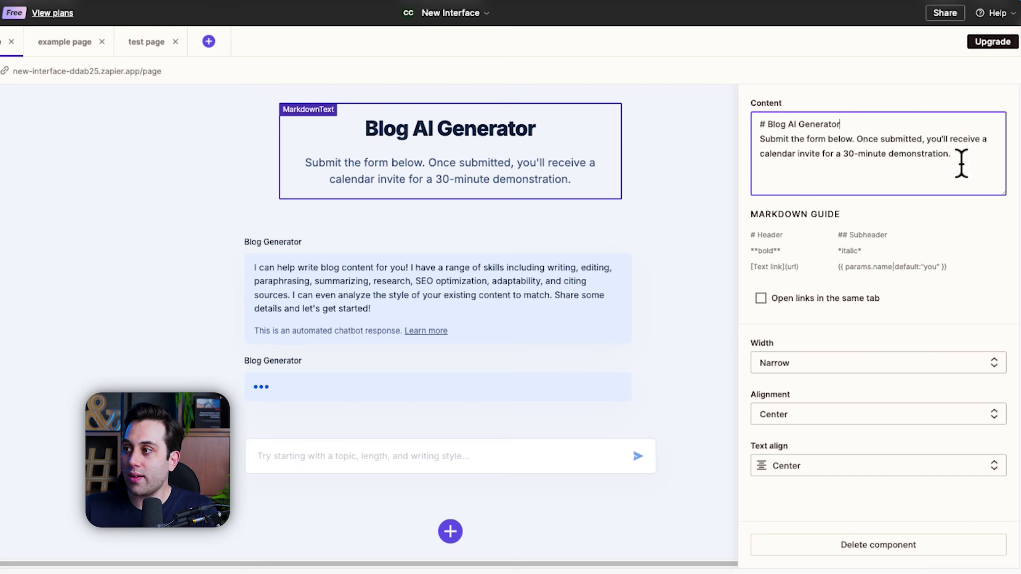
{"action": "left_click_drag", "start_coordinate": [961, 163], "coordinate": [762, 149]}
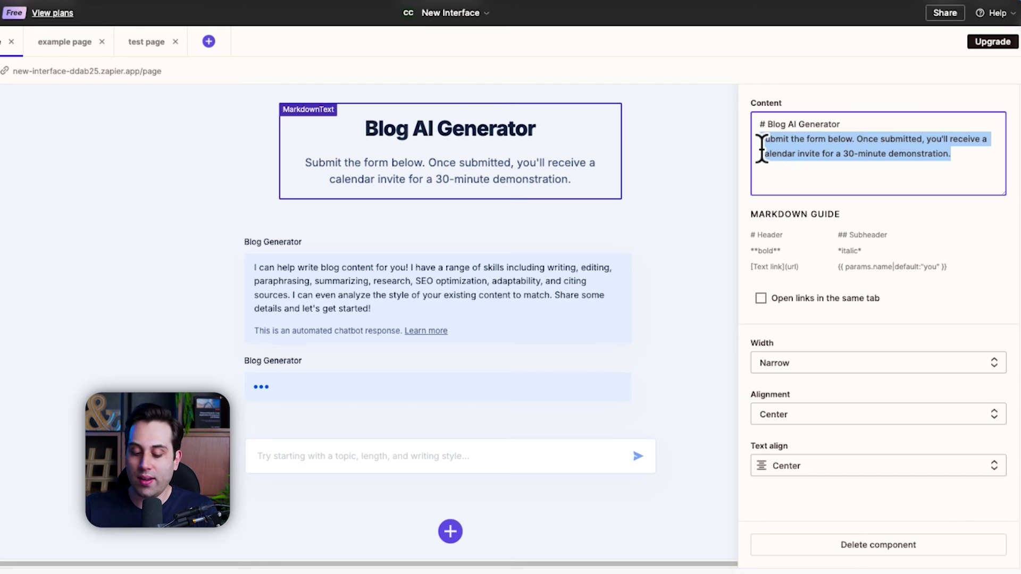
{"action": "type", "text": "Talk to my bot and create your blog post!"}
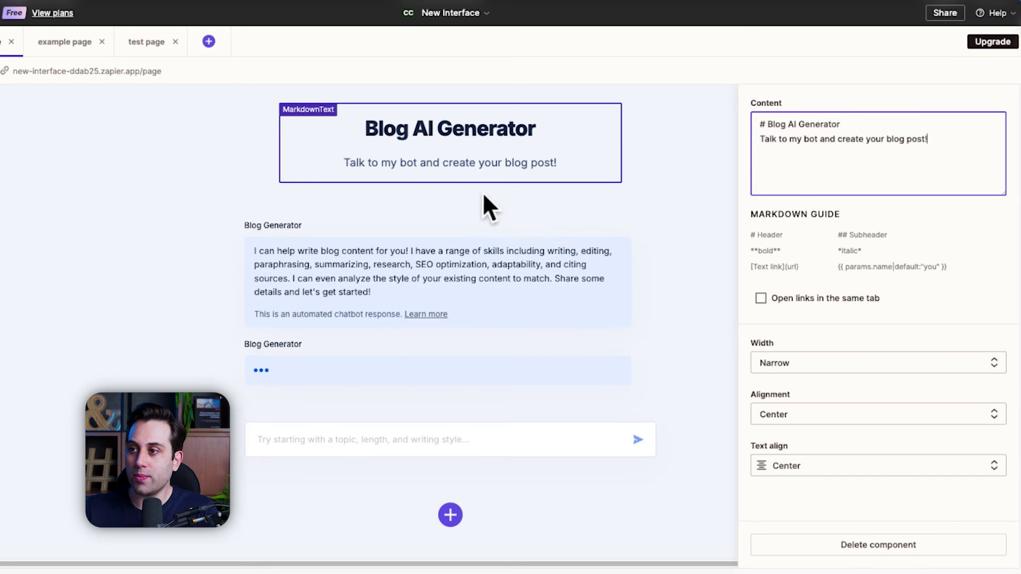
{"action": "left_click", "coordinate": [685, 196]}
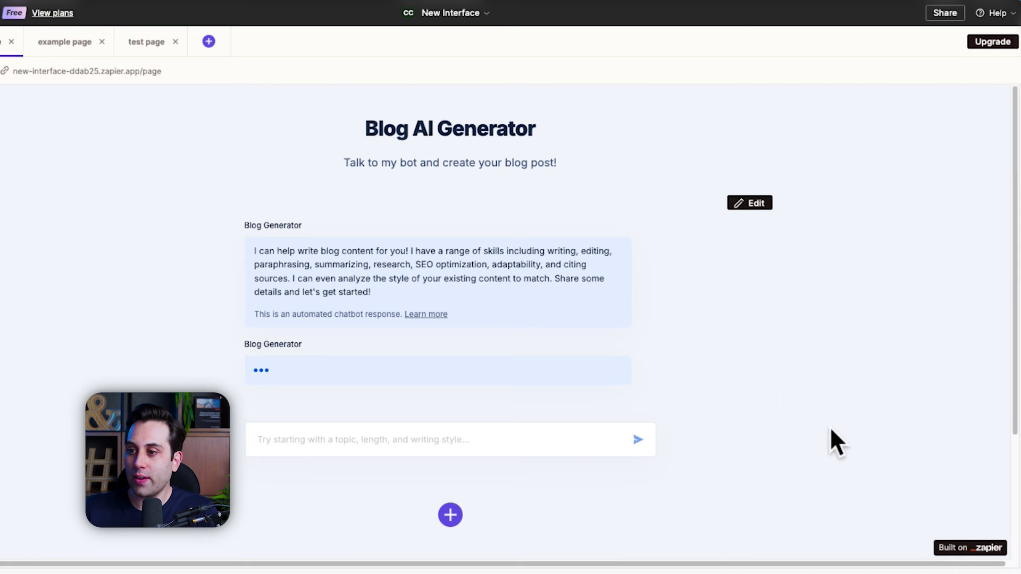
{"action": "left_click", "coordinate": [60, 73]}
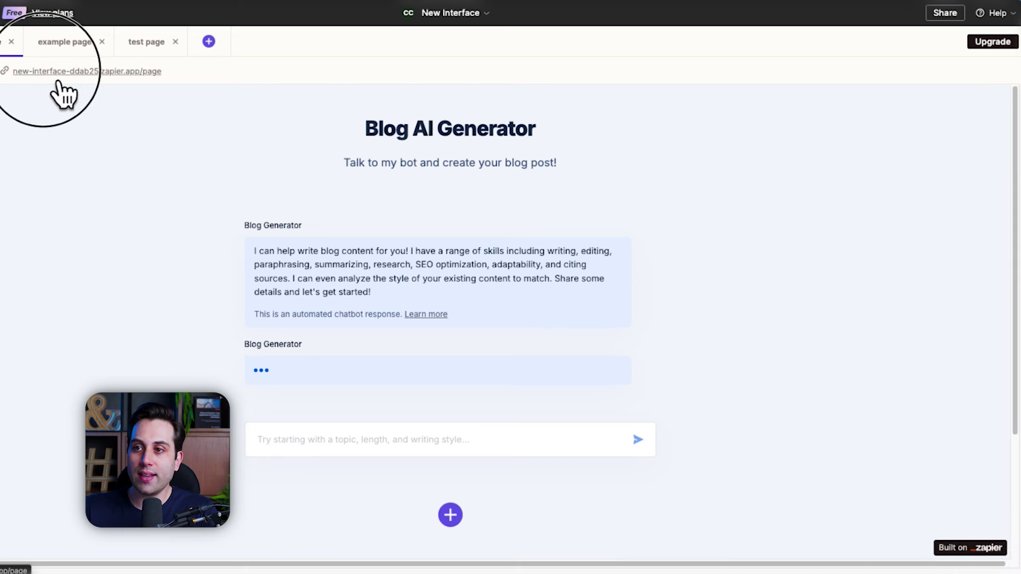